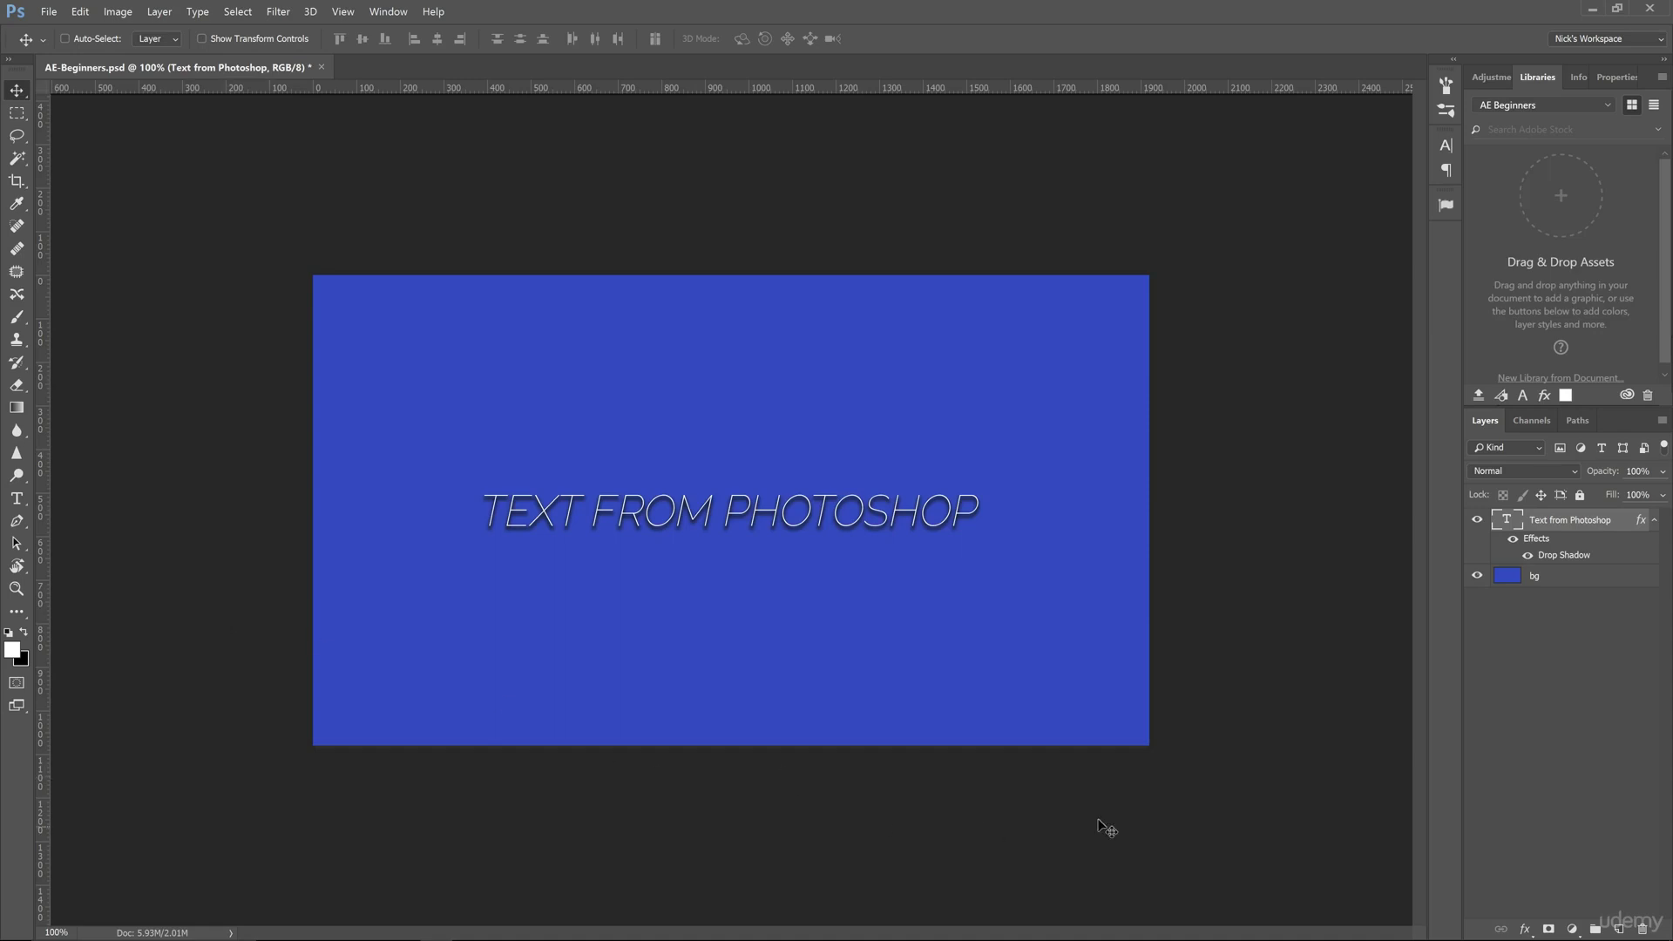
- Toggle the visibility of the text layer's Drop Shadow effect to compare the text with and without it
{"action": "left_click", "coordinate": [1528, 556]}
{"action": "left_click", "coordinate": [1528, 556]}
{"action": "left_click", "coordinate": [1529, 556]}
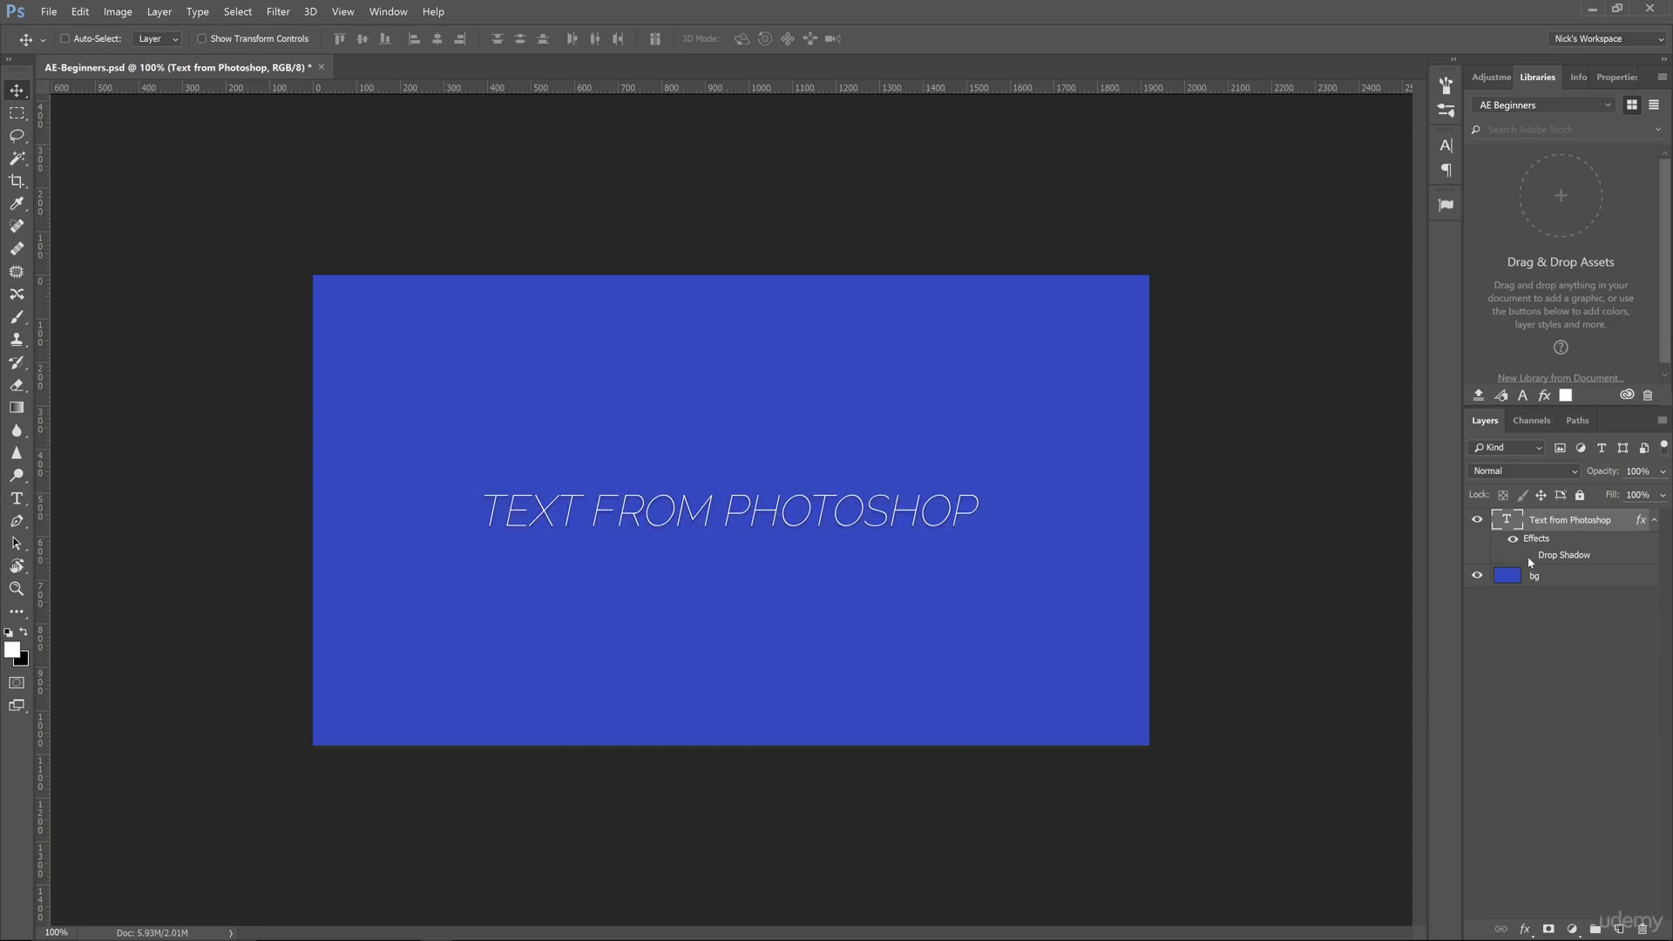
{"action": "left_click", "coordinate": [1529, 556]}
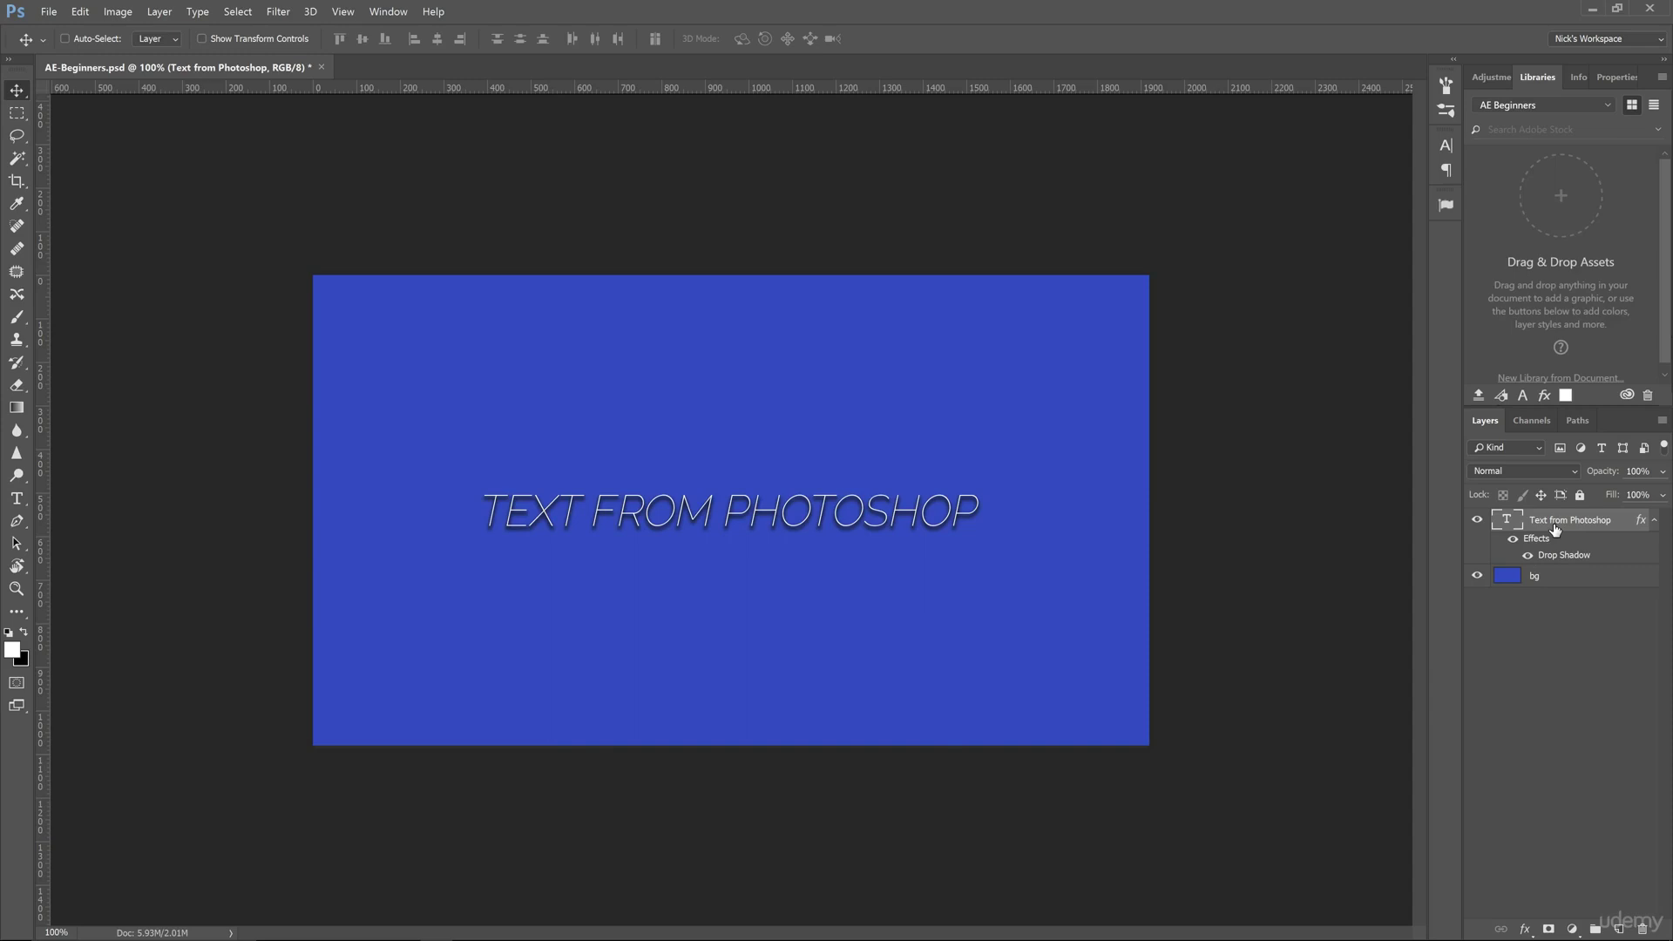
- Add the Text from Photoshop layer to the AE Beginners library as a graphic, along with its layer style and character style
{"action": "left_click_drag", "start_coordinate": [1539, 532], "coordinate": [1529, 290]}
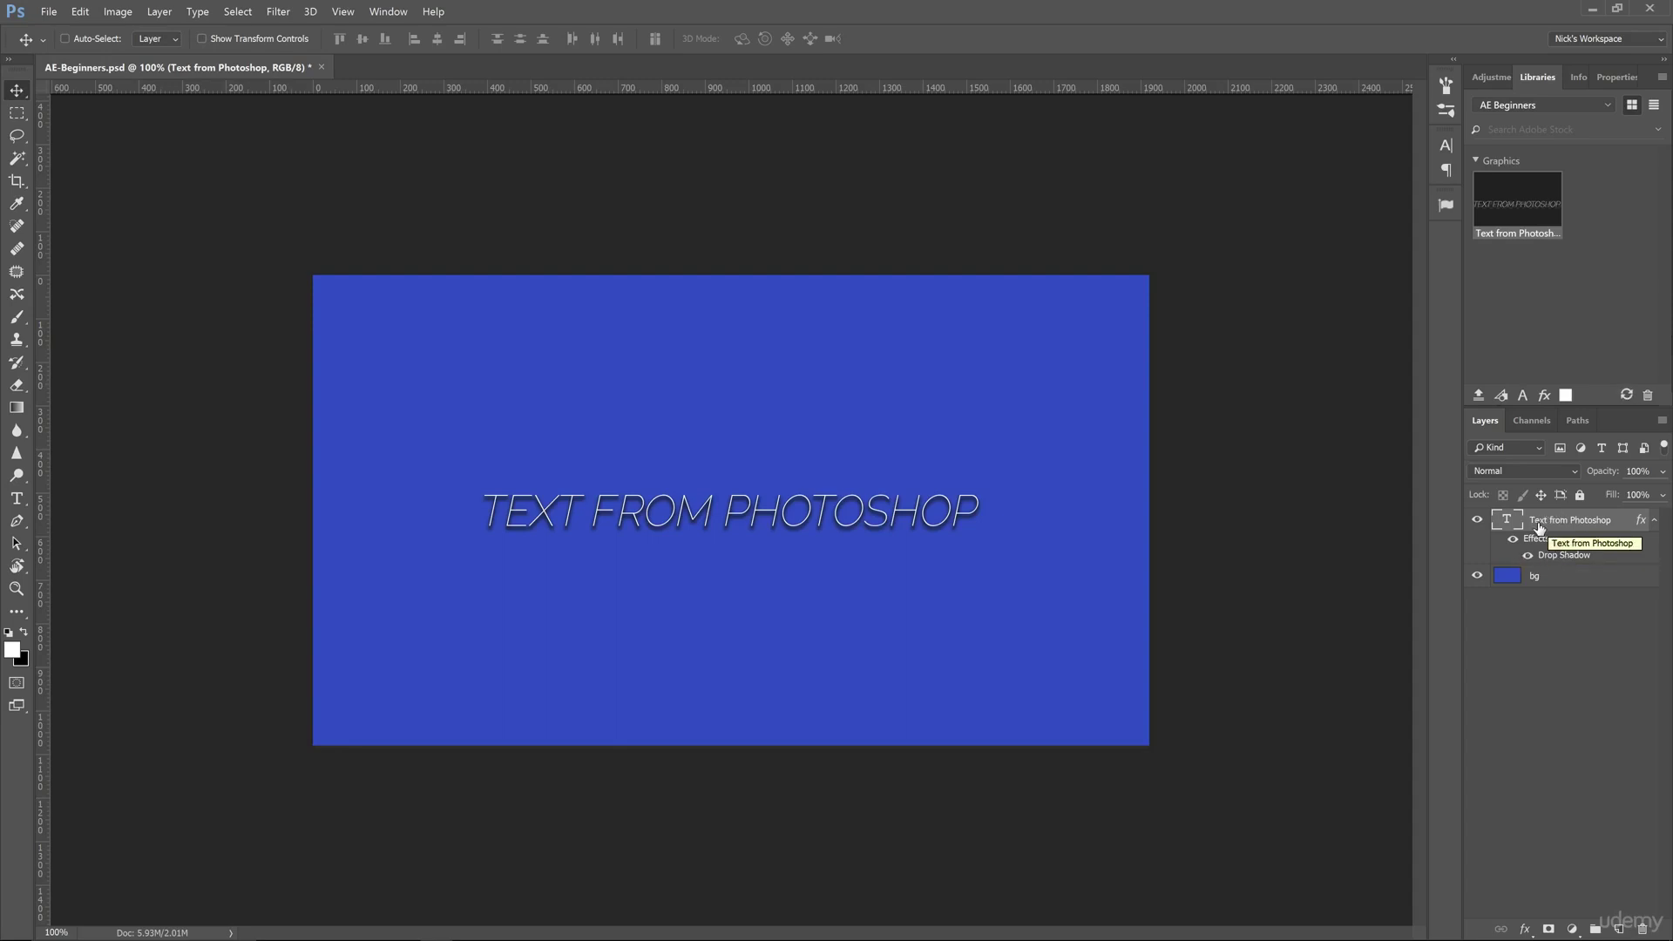
{"action": "left_click", "coordinate": [1545, 396]}
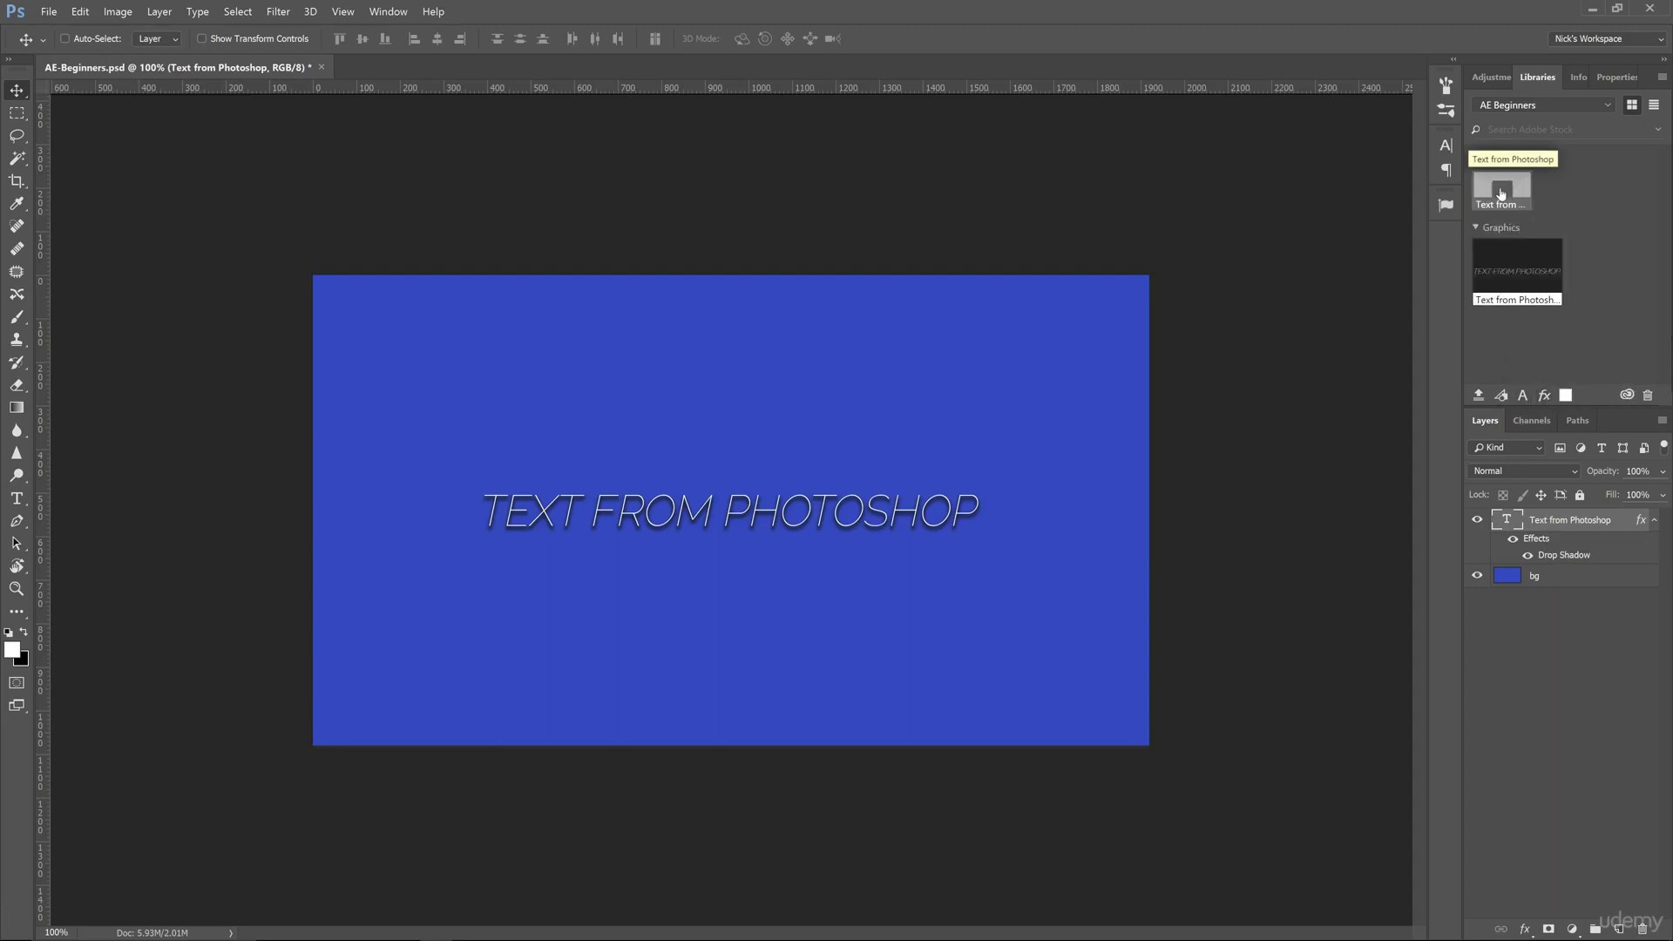
{"action": "left_click", "coordinate": [1523, 398]}
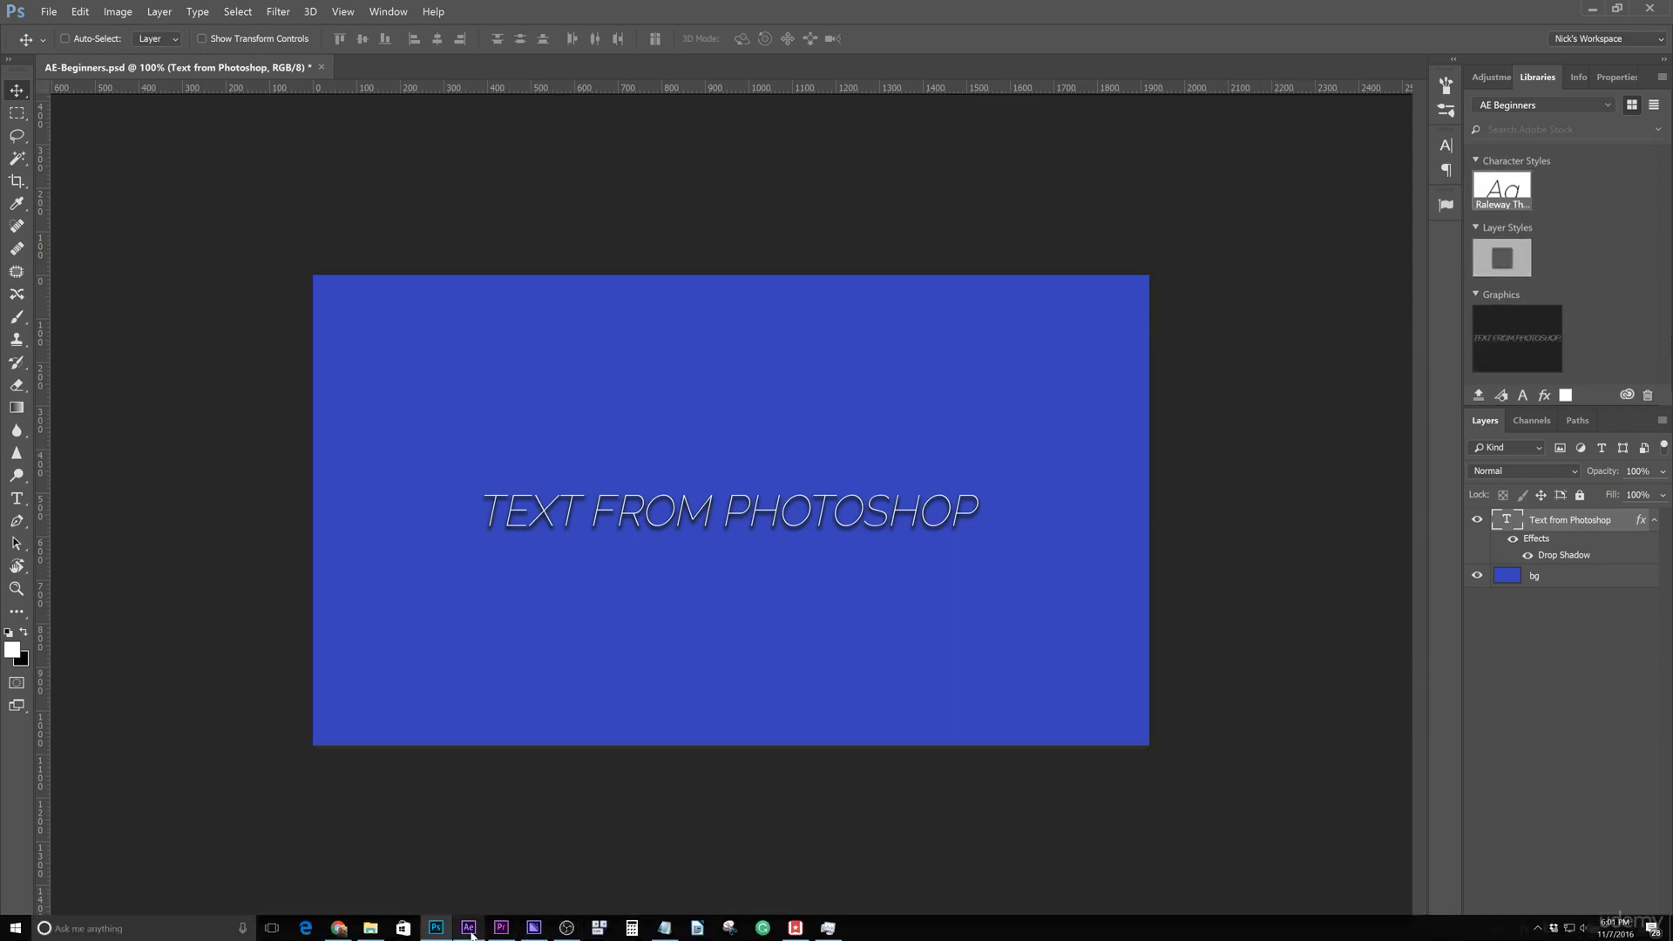
- Switch to After Effects and place the Text from Photoshop library graphic in the Dynamic Link composition
{"action": "left_click", "coordinate": [470, 931]}
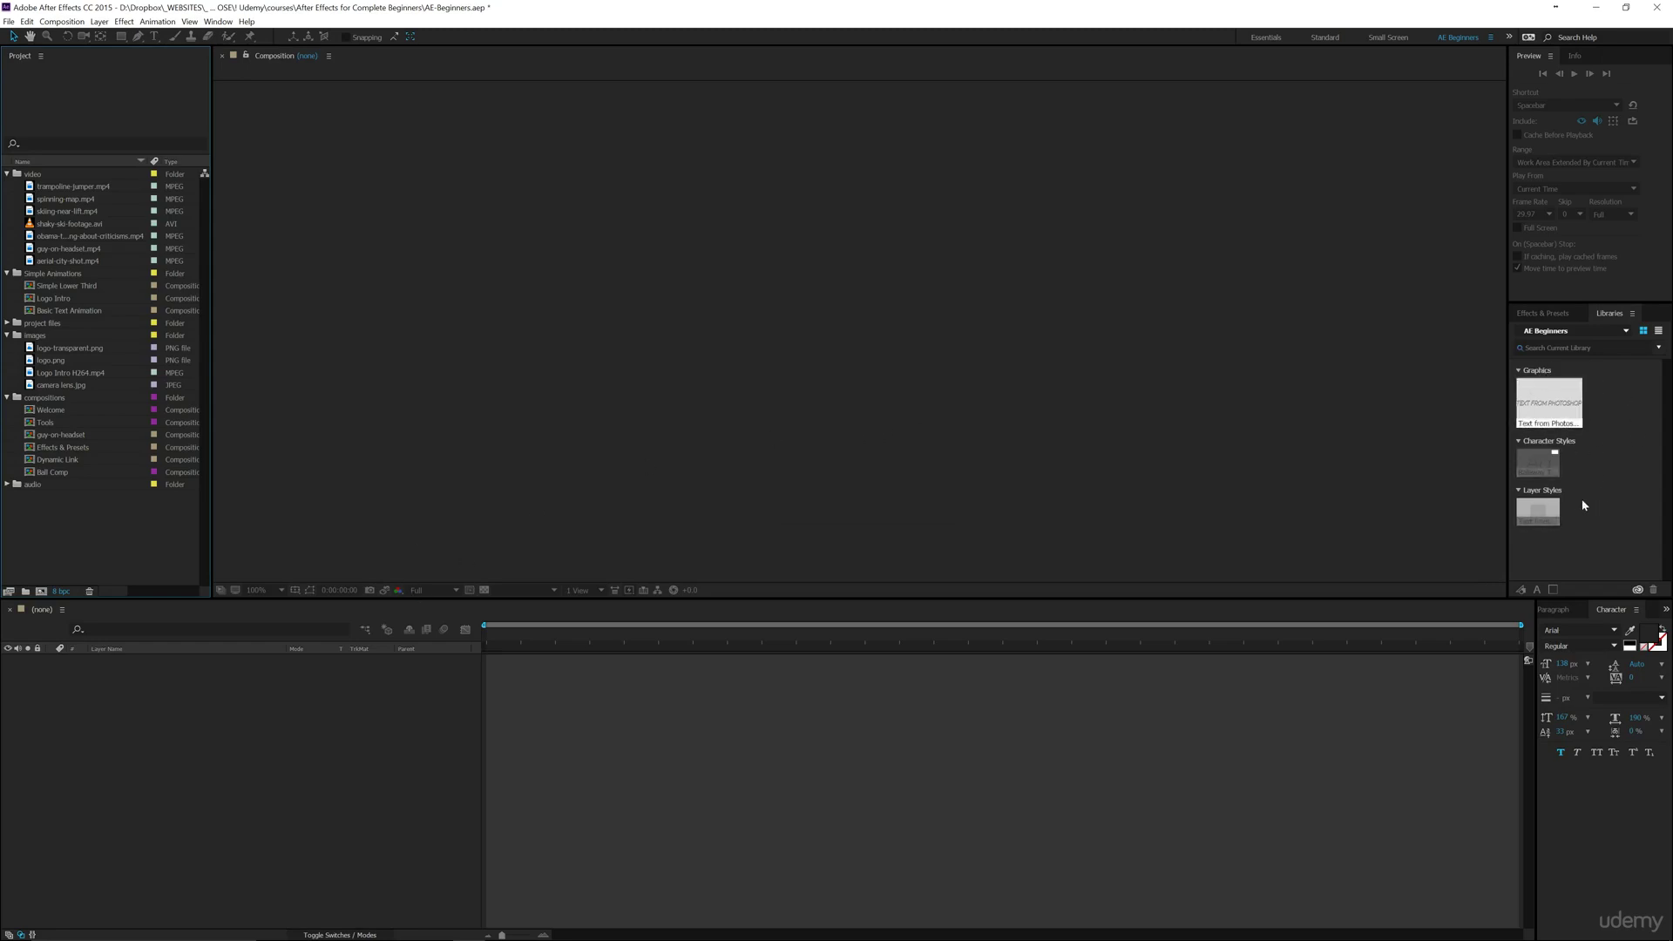
{"action": "double_click", "coordinate": [33, 459]}
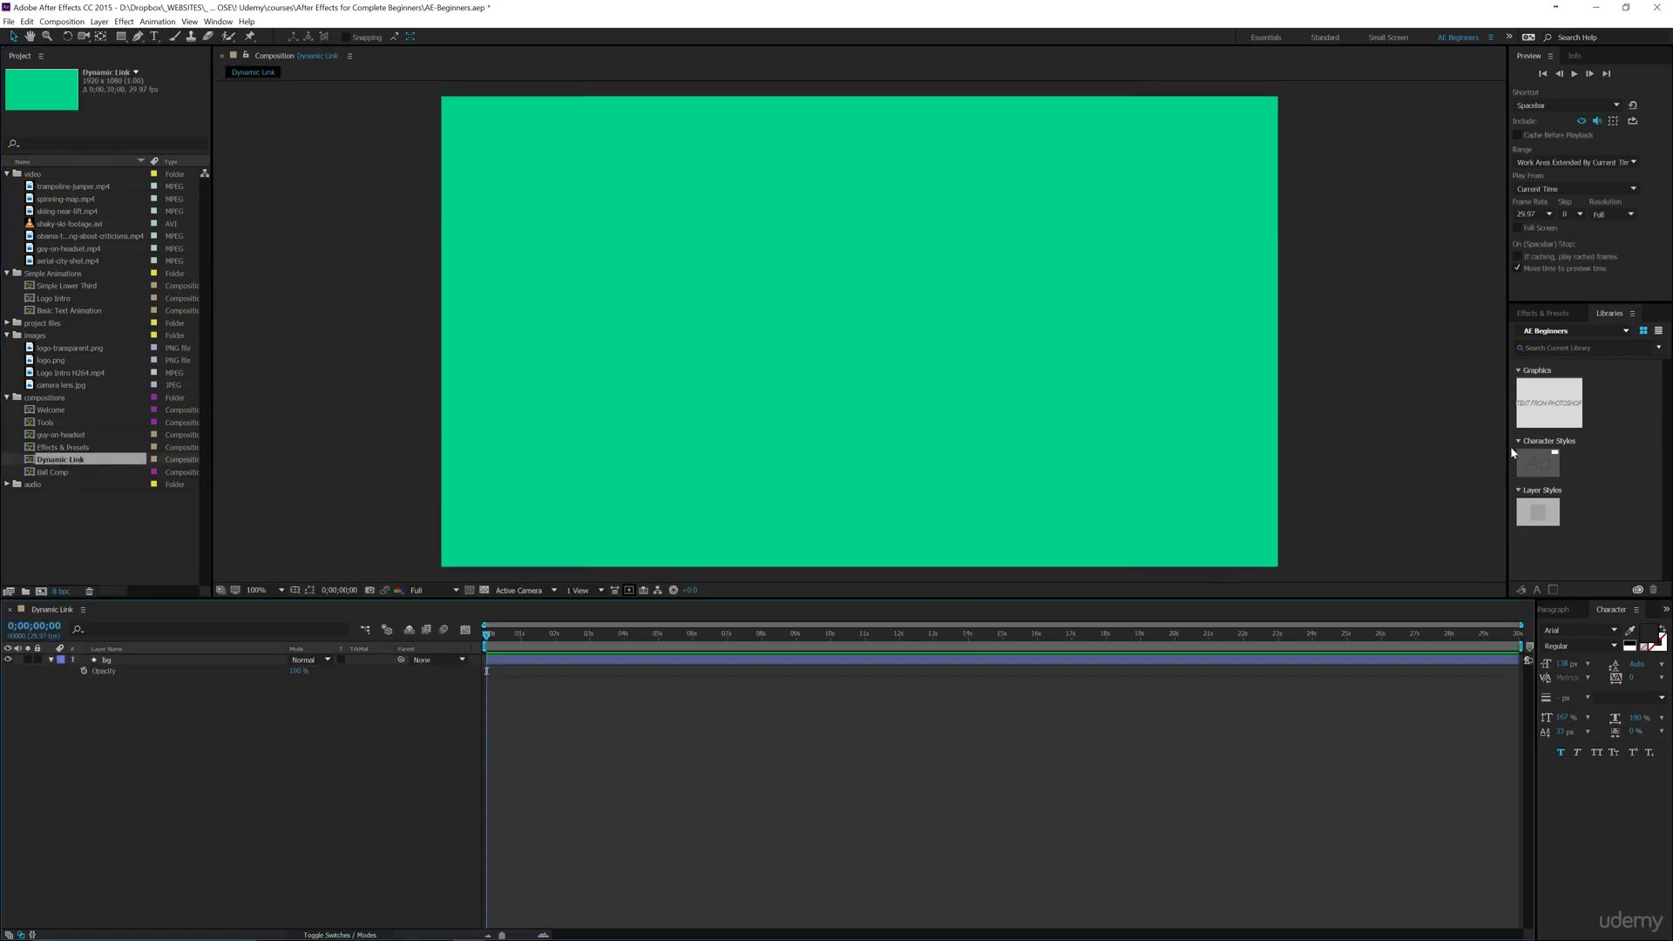
{"action": "left_click_drag", "start_coordinate": [1544, 406], "coordinate": [842, 368]}
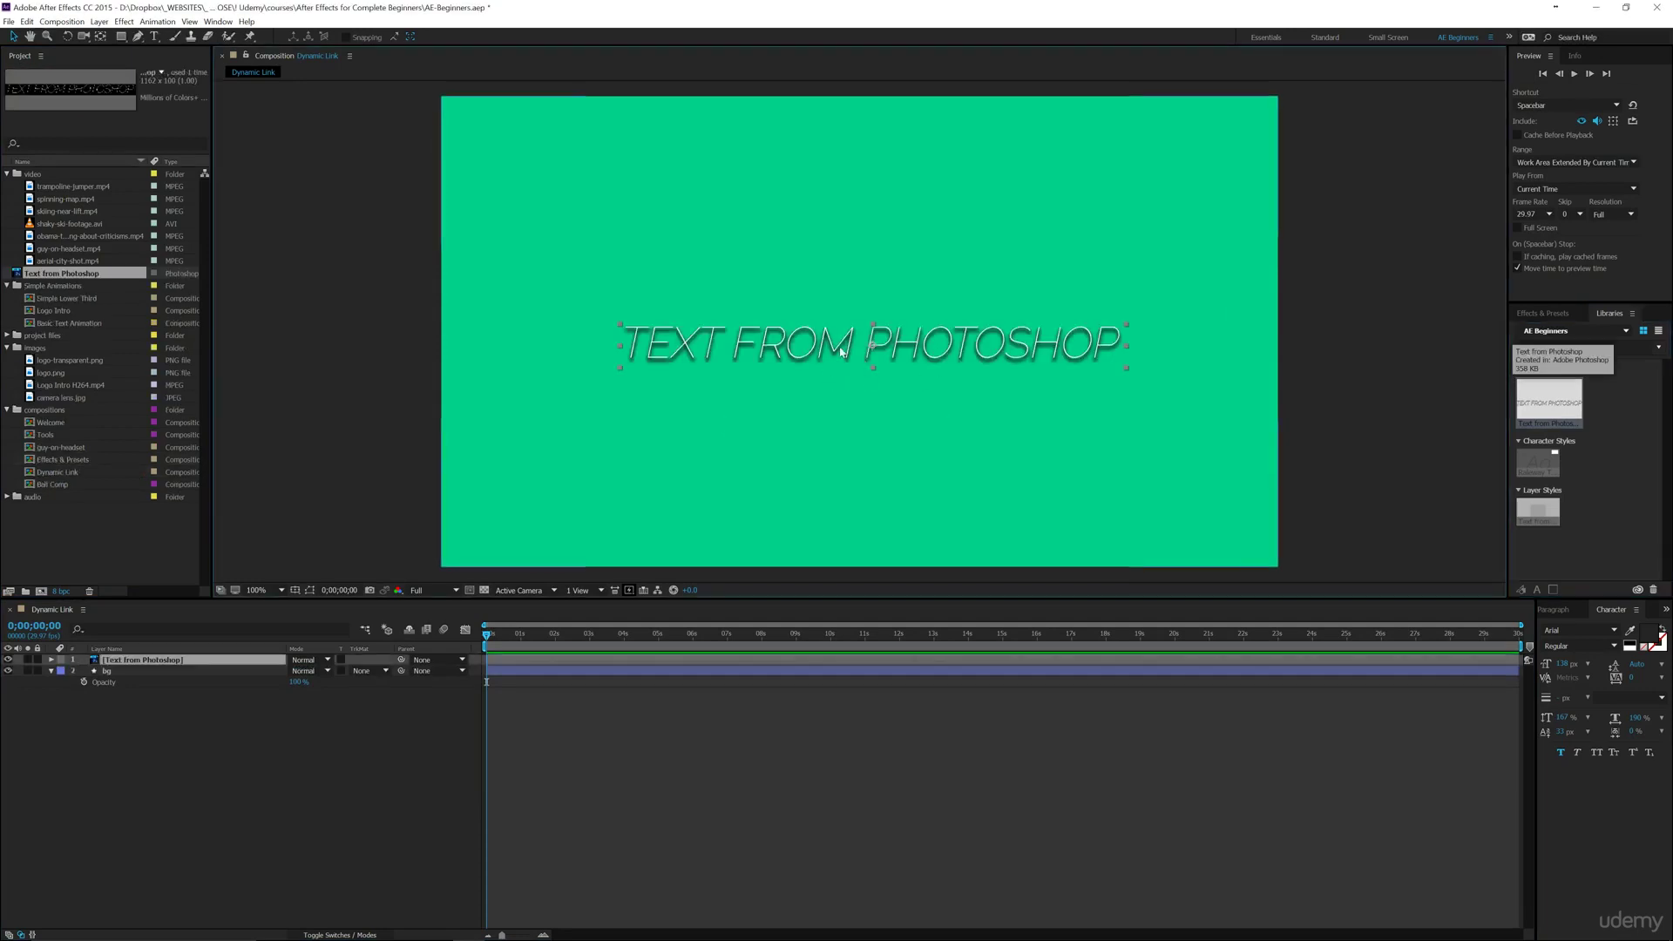
{"action": "left_click", "coordinate": [526, 696]}
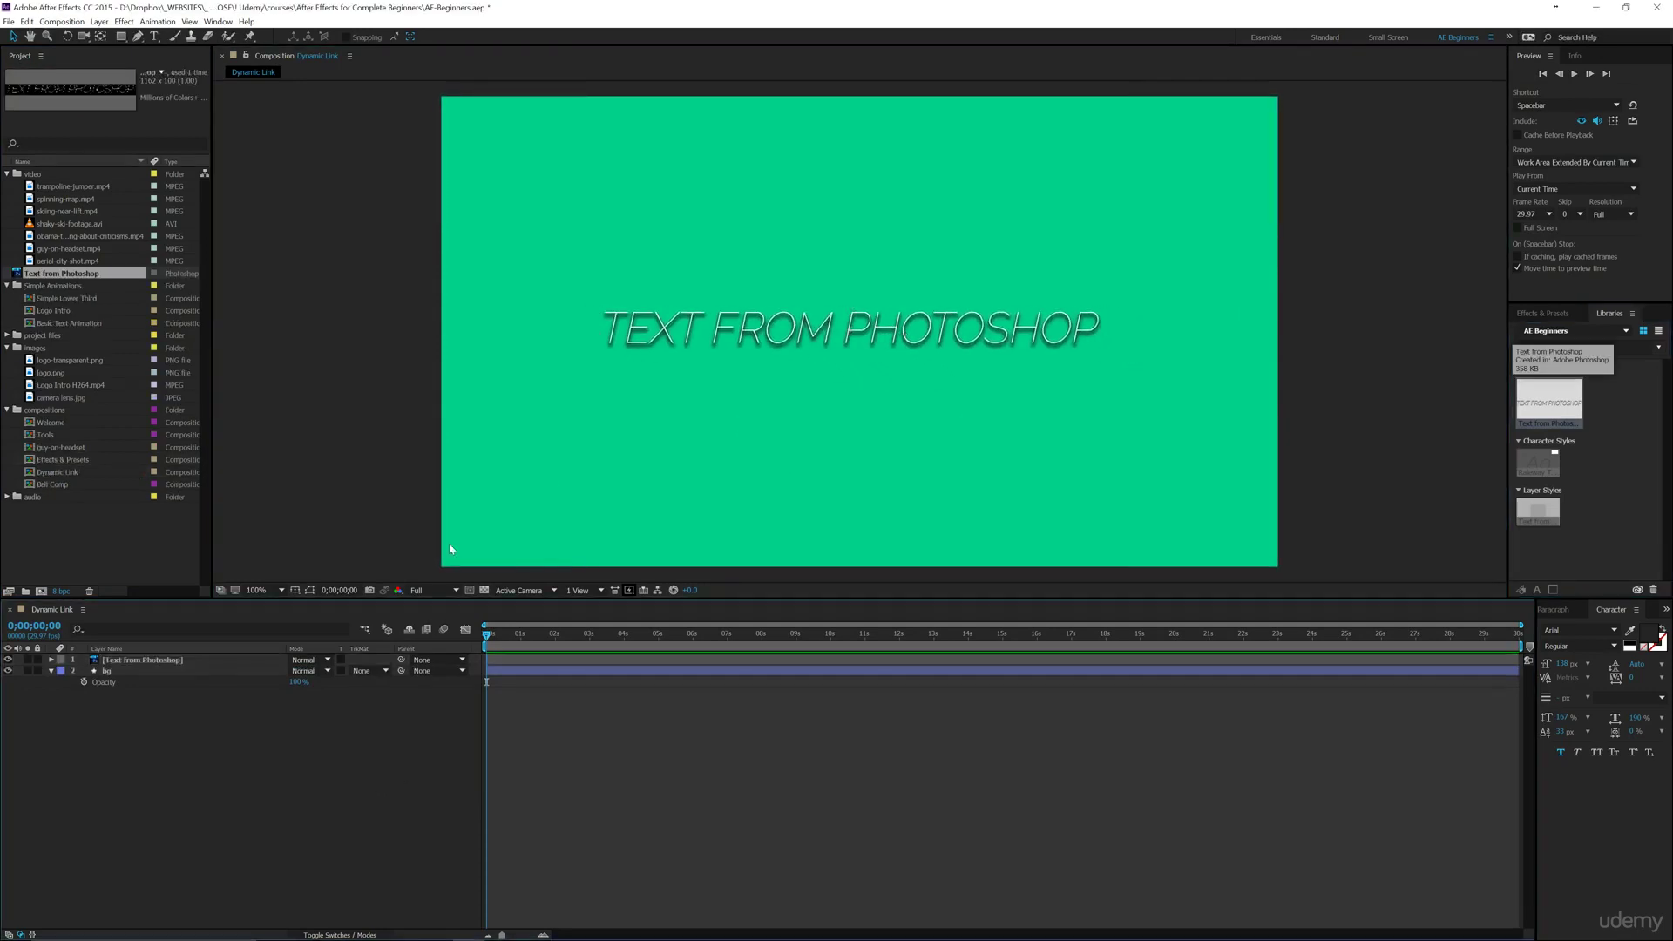
- Try to edit the placed Photoshop text with the Type tool by entering "fasdf", and discard the entry
{"action": "key", "text": "ctrl+t"}
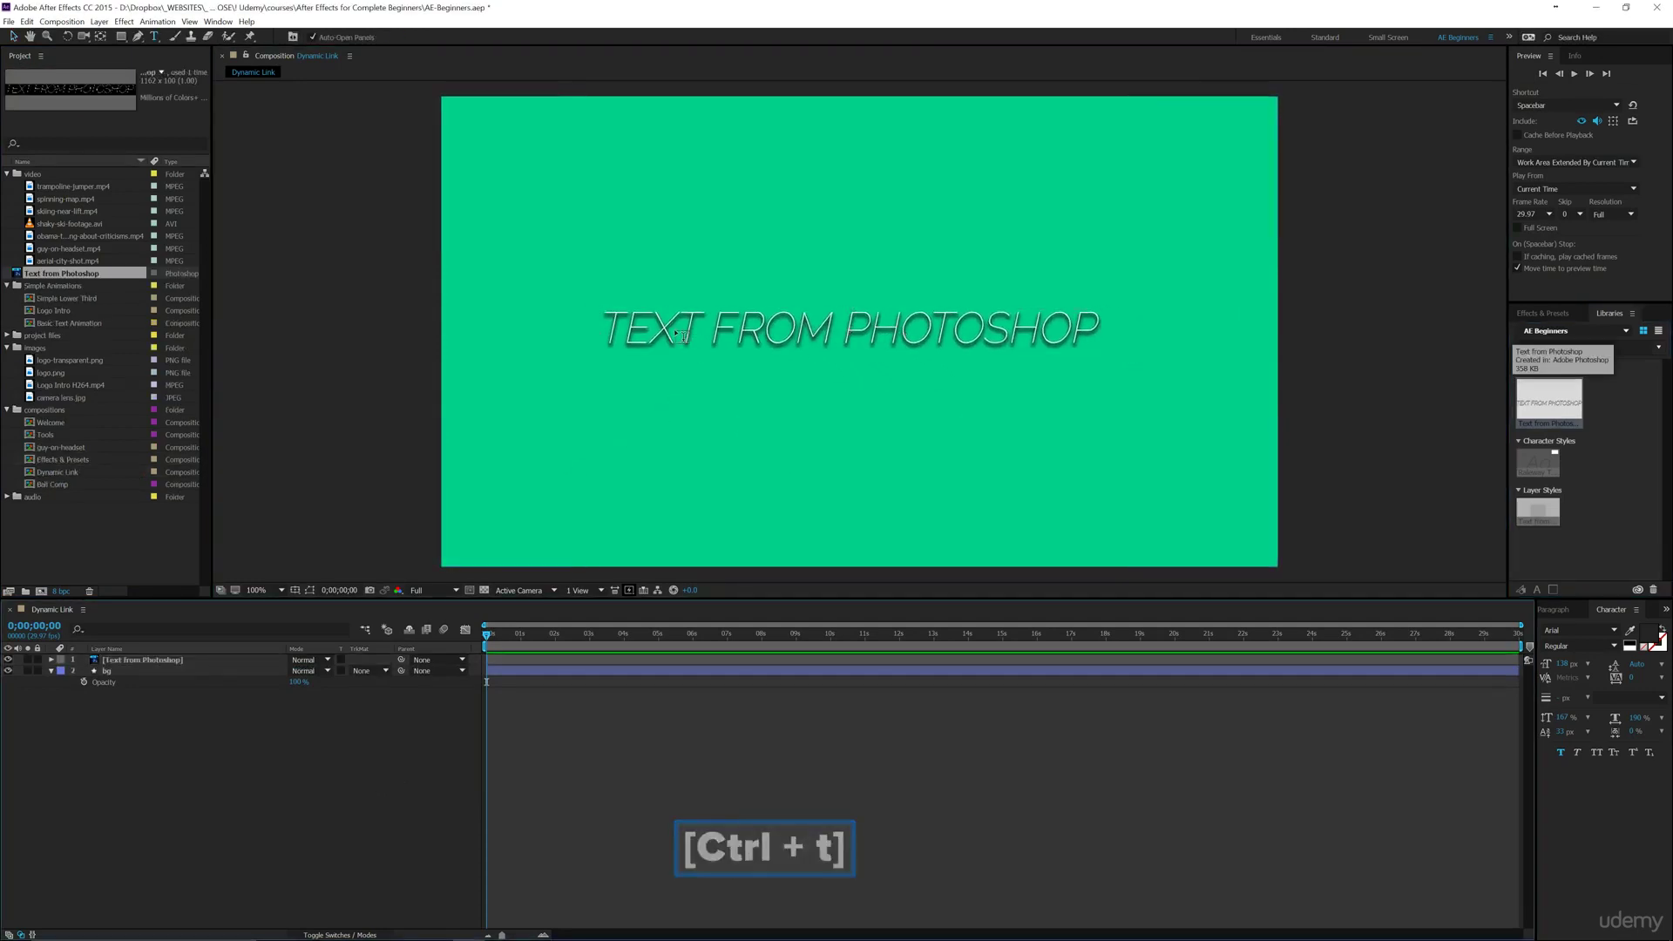
{"action": "left_click", "coordinate": [676, 313]}
{"action": "type", "text": "fasdf"}
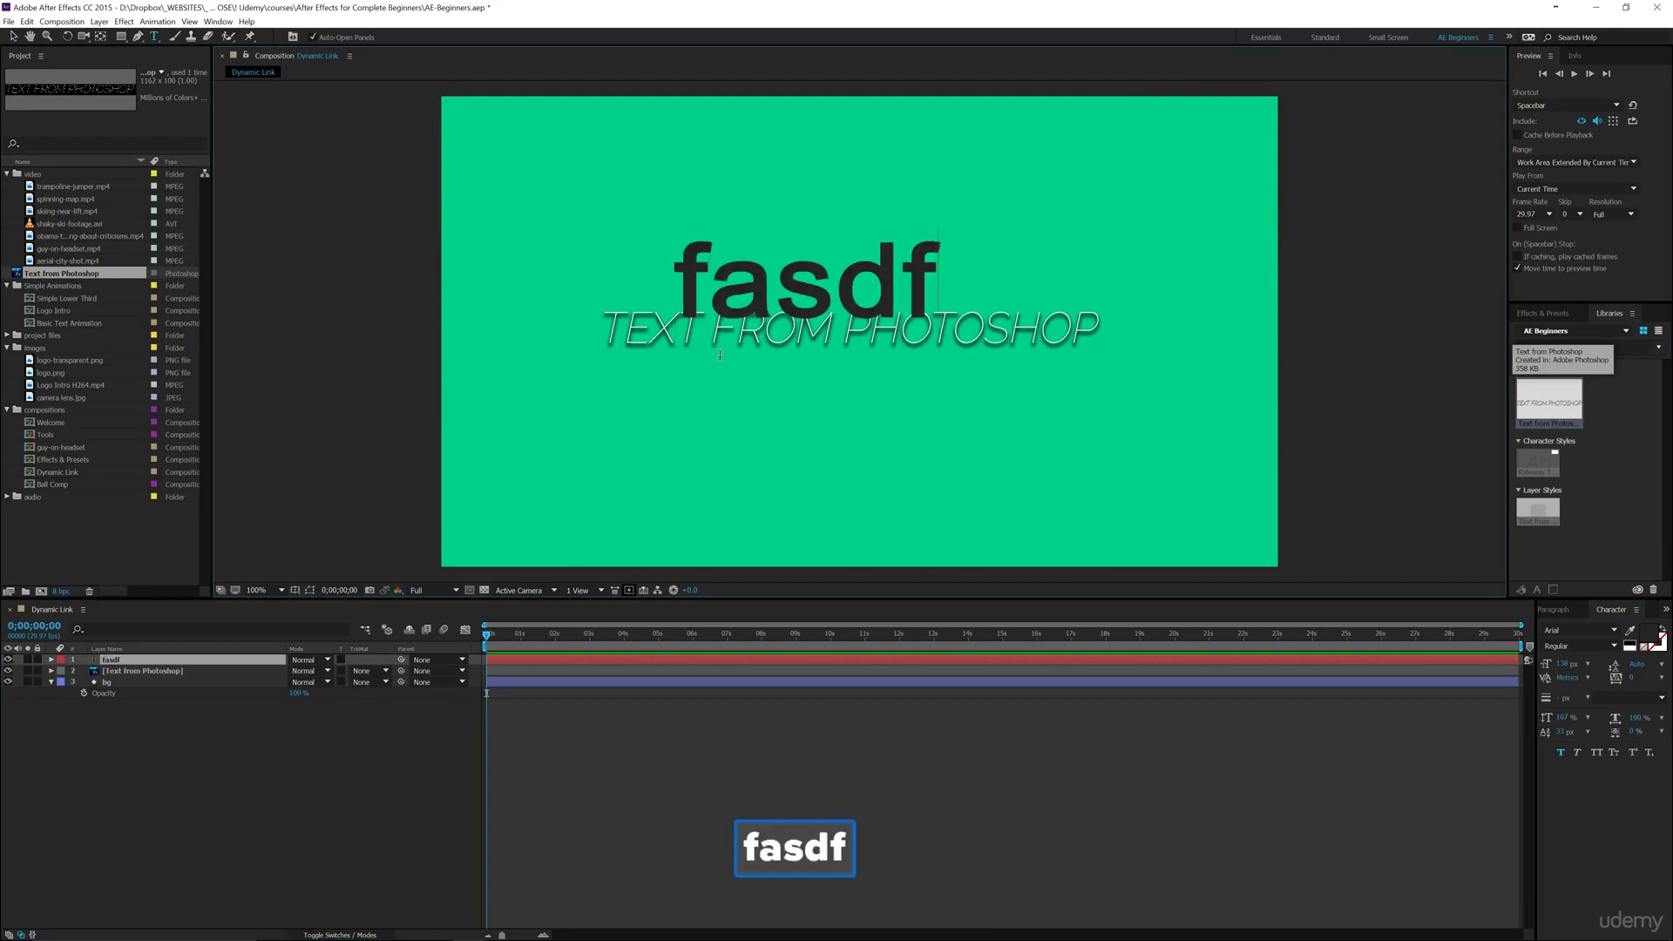
{"action": "key", "text": "Escape"}
{"action": "key", "text": "v"}
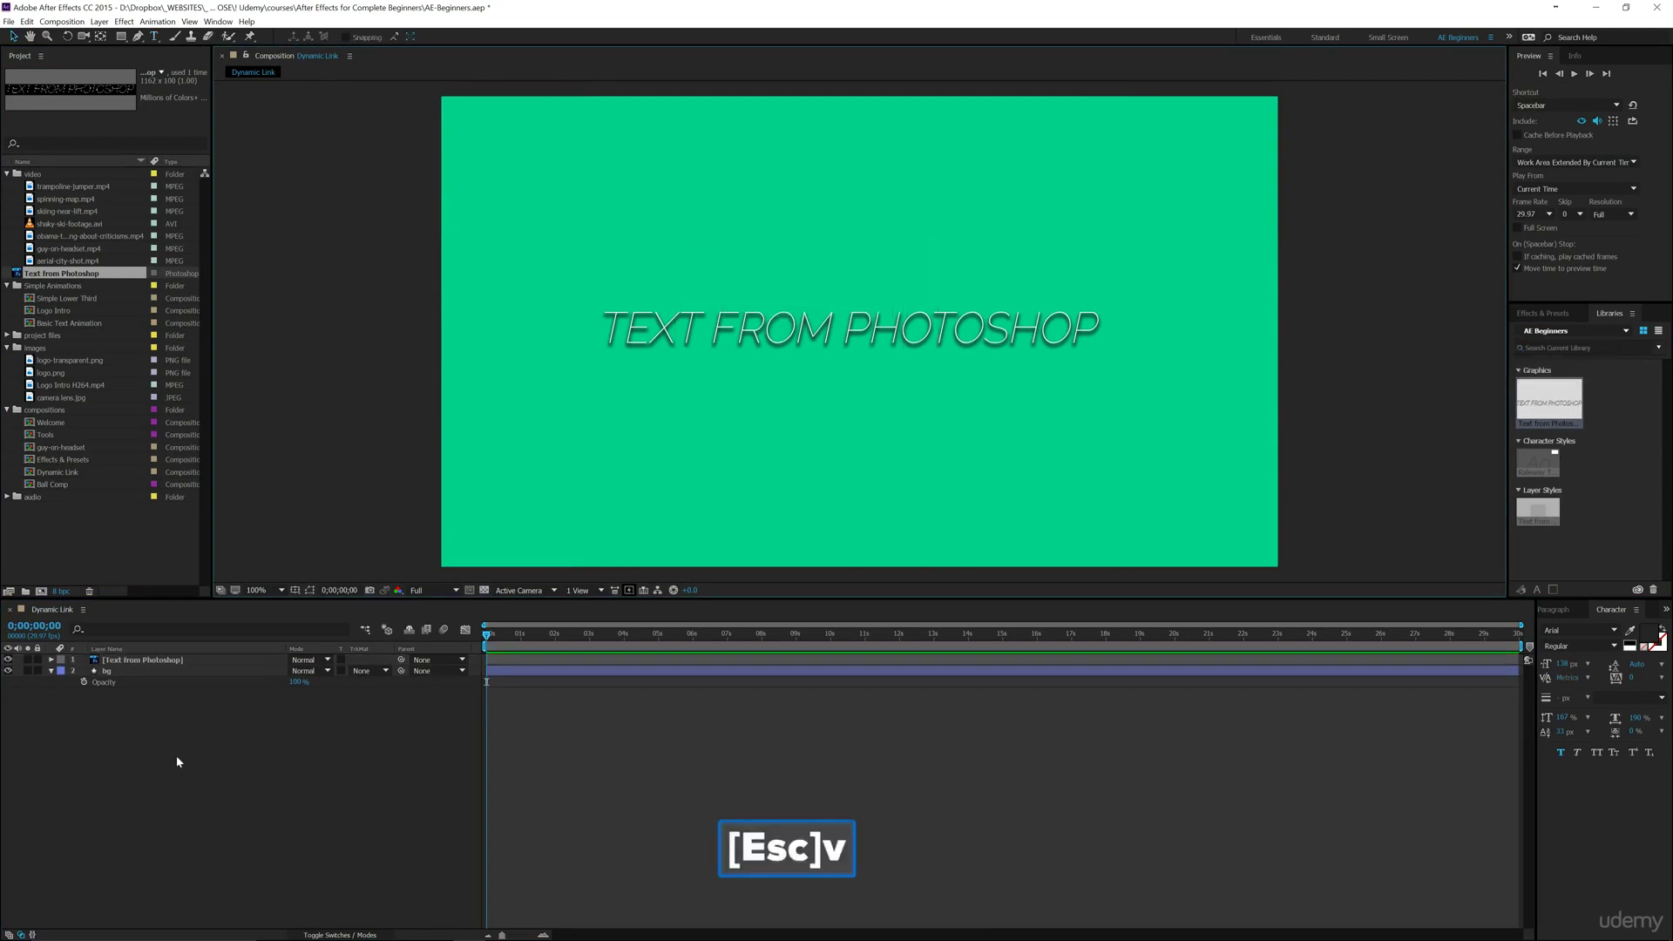
- Inspect the properties of the Text from Photoshop layer in the Dynamic Link composition
{"action": "left_click", "coordinate": [144, 662]}
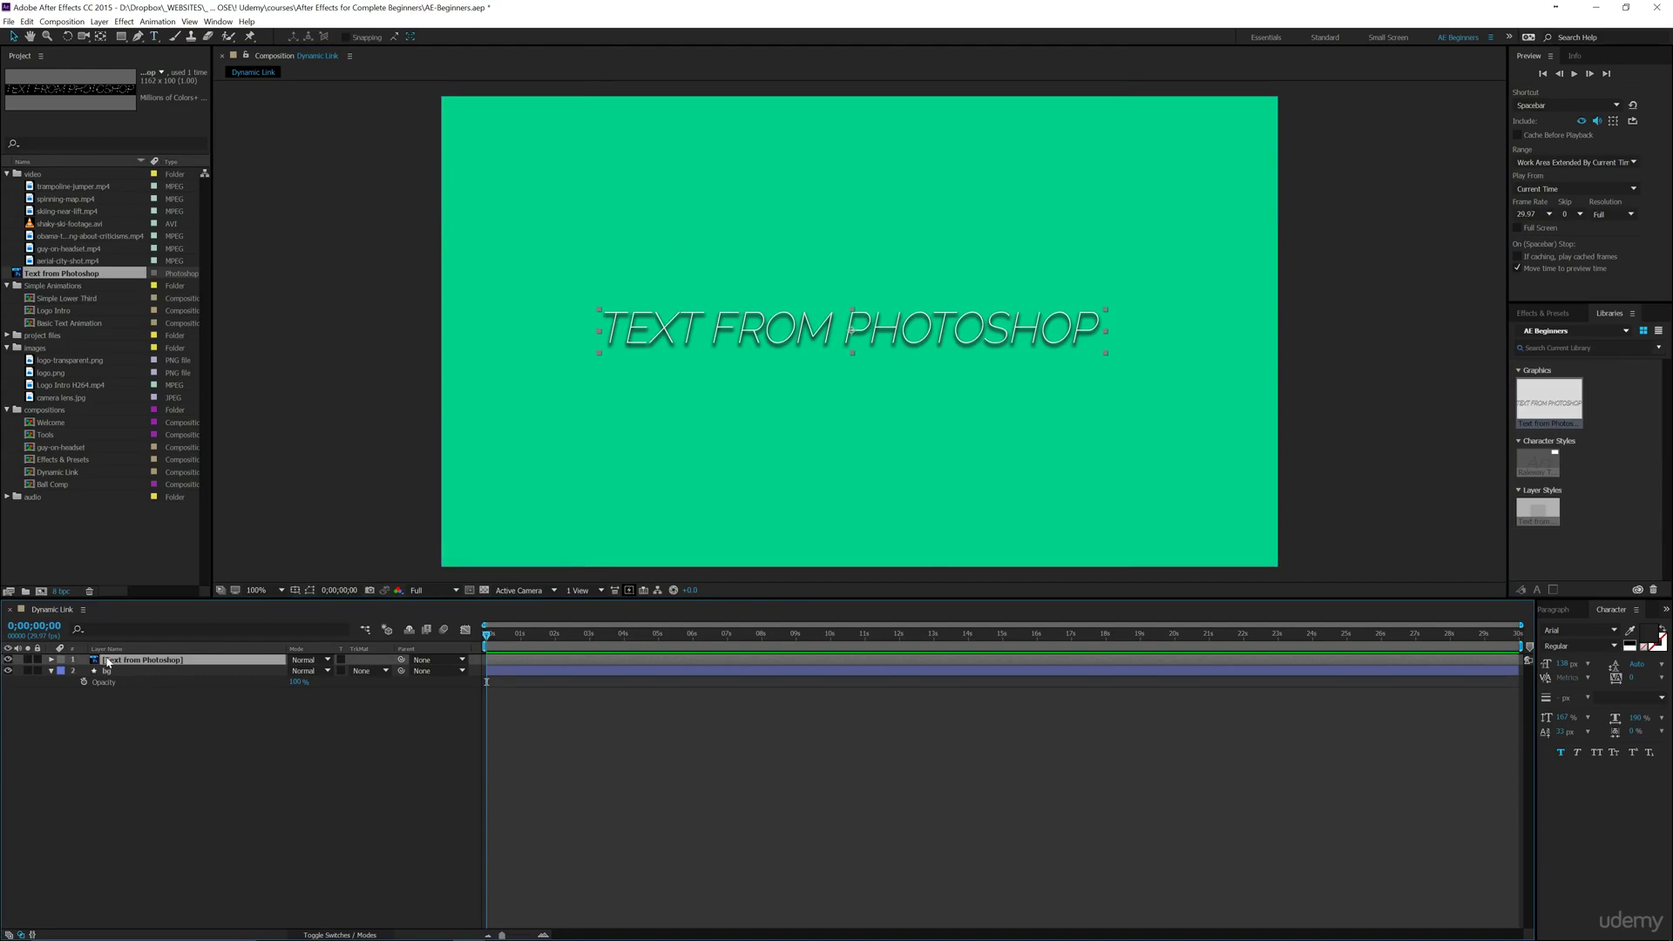
{"action": "left_click", "coordinate": [50, 660]}
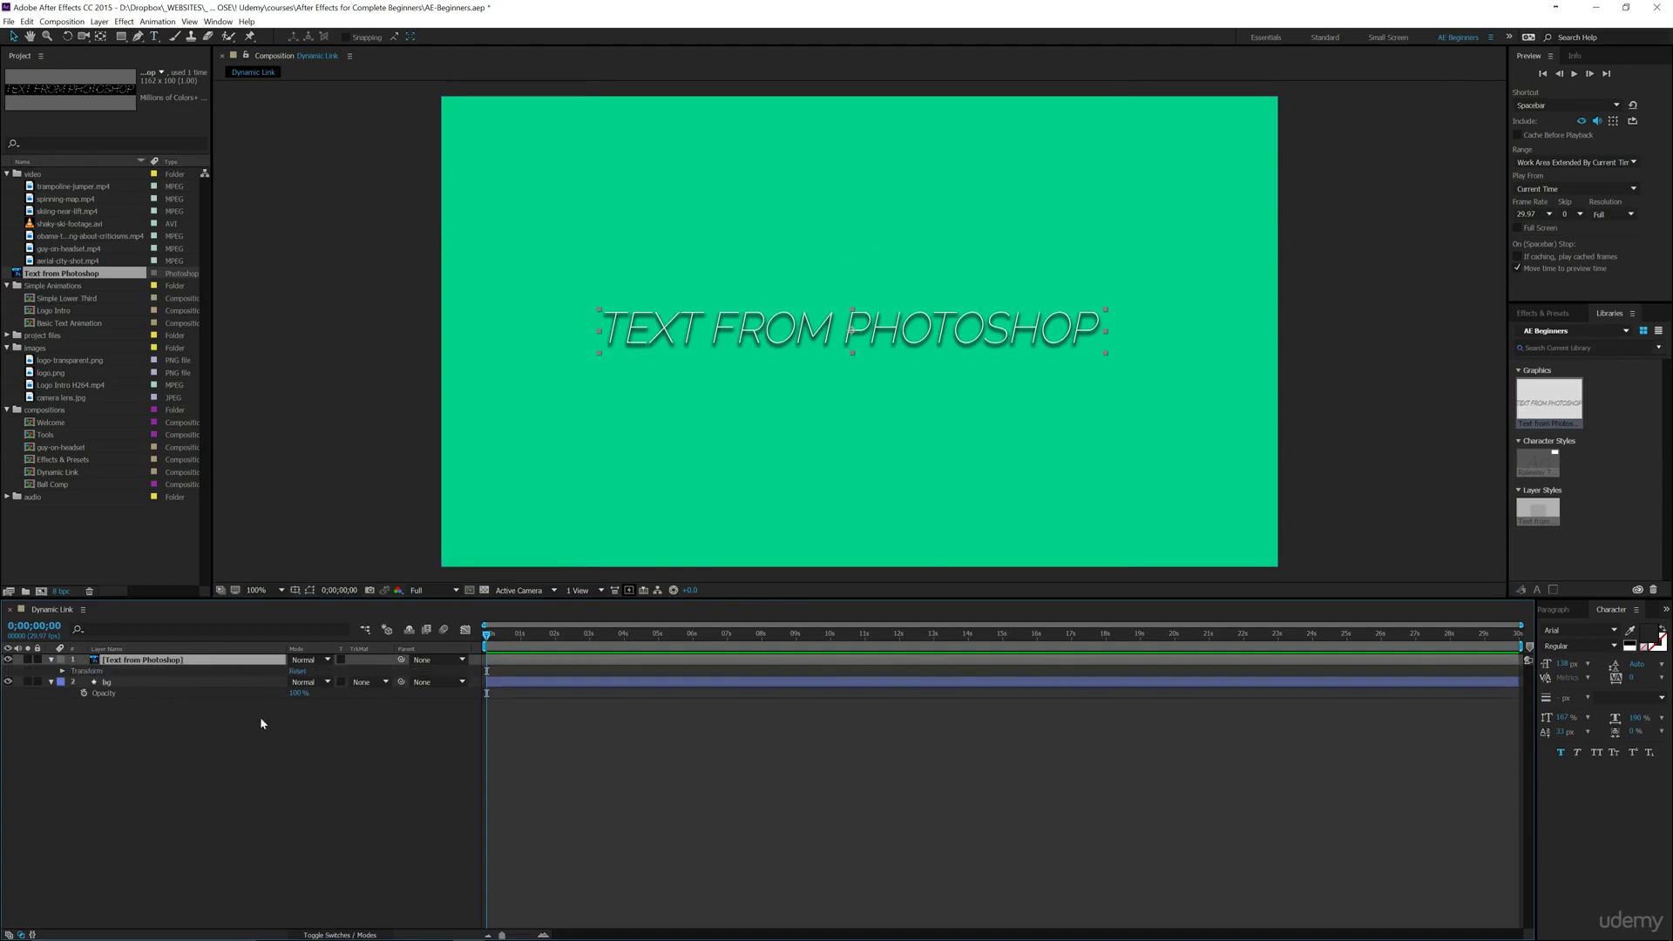
{"action": "left_click", "coordinate": [50, 660]}
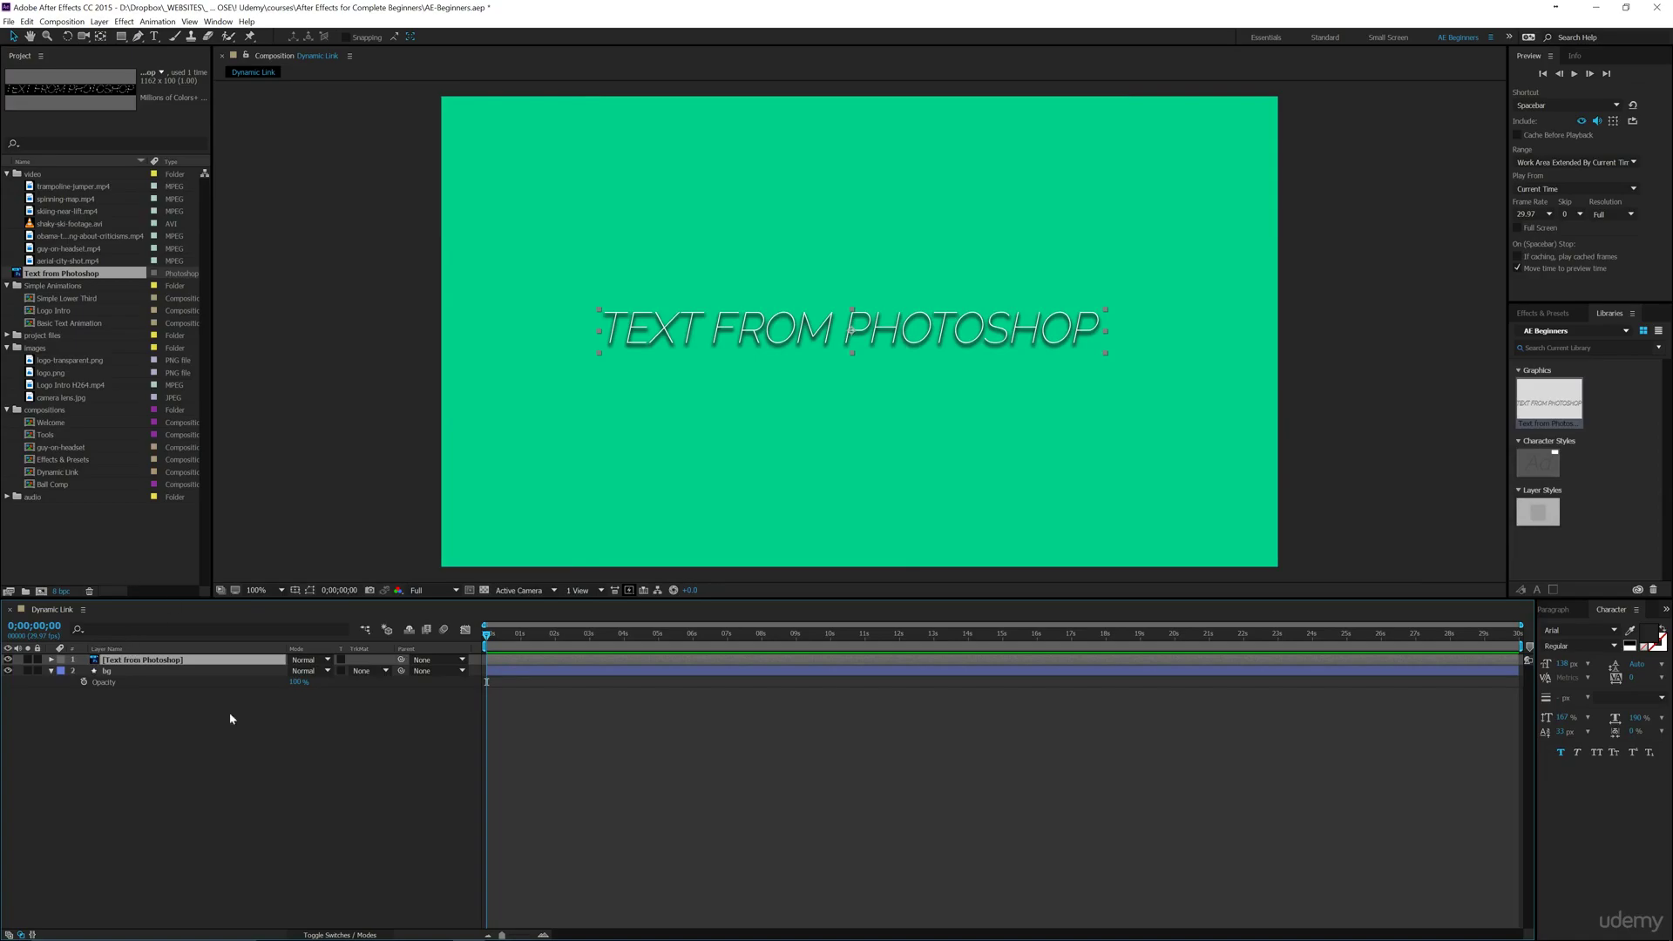
- Switch to Photoshop and save the AE-Beginners.psd document
{"action": "left_click", "coordinate": [435, 929]}
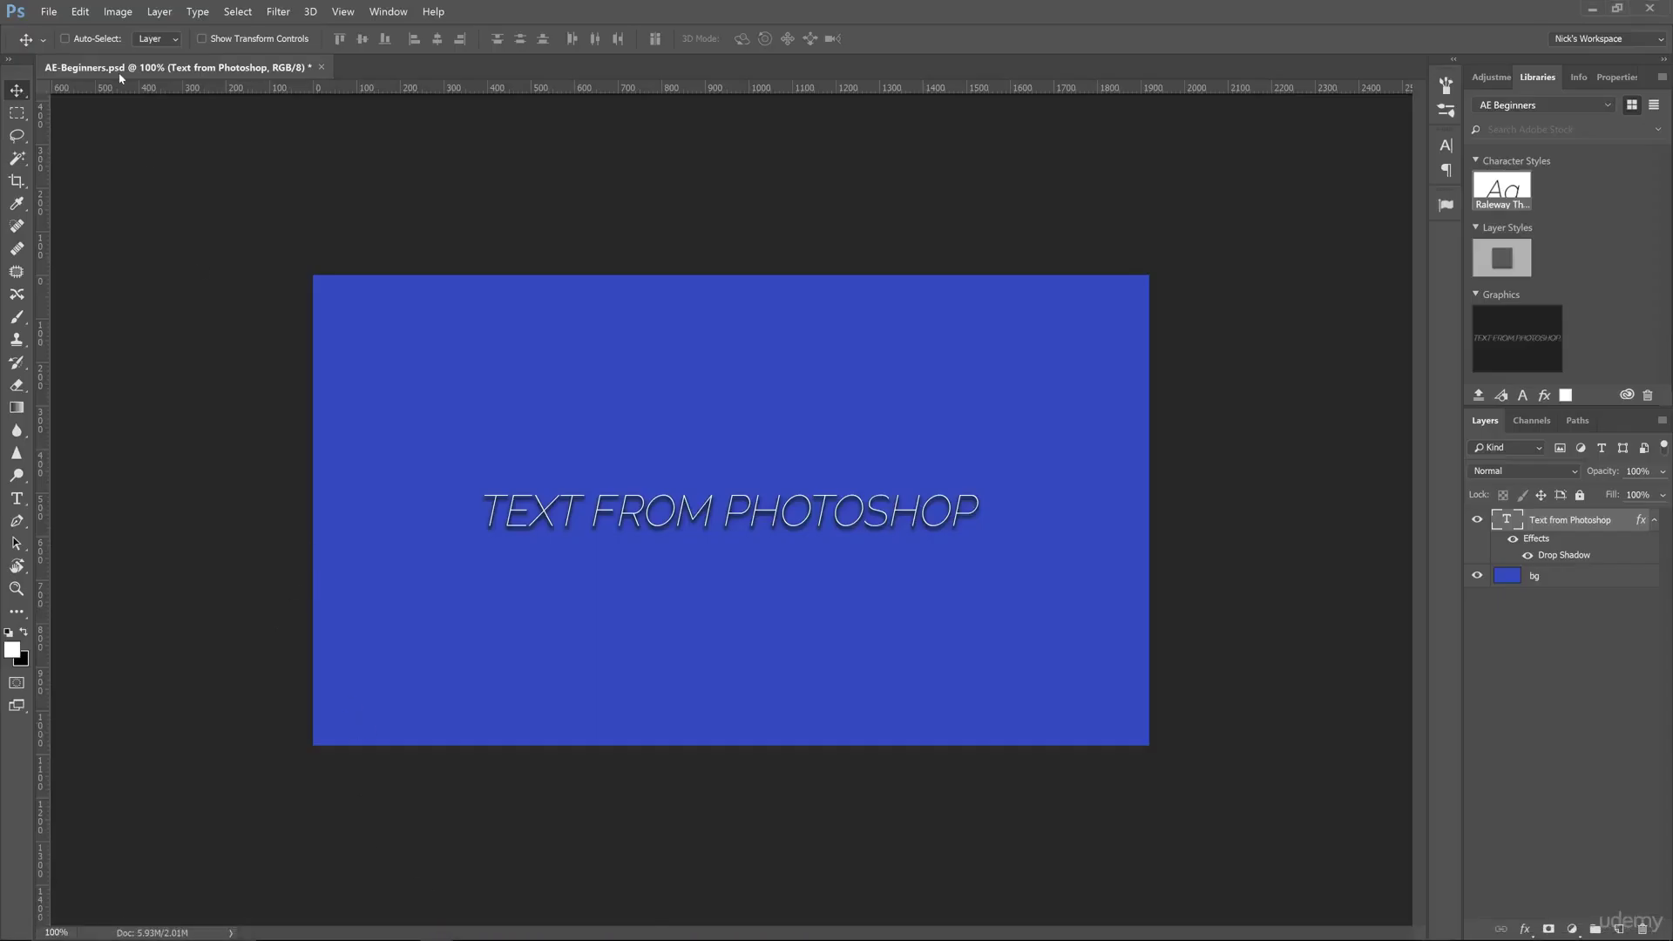
{"action": "left_click", "coordinate": [49, 11]}
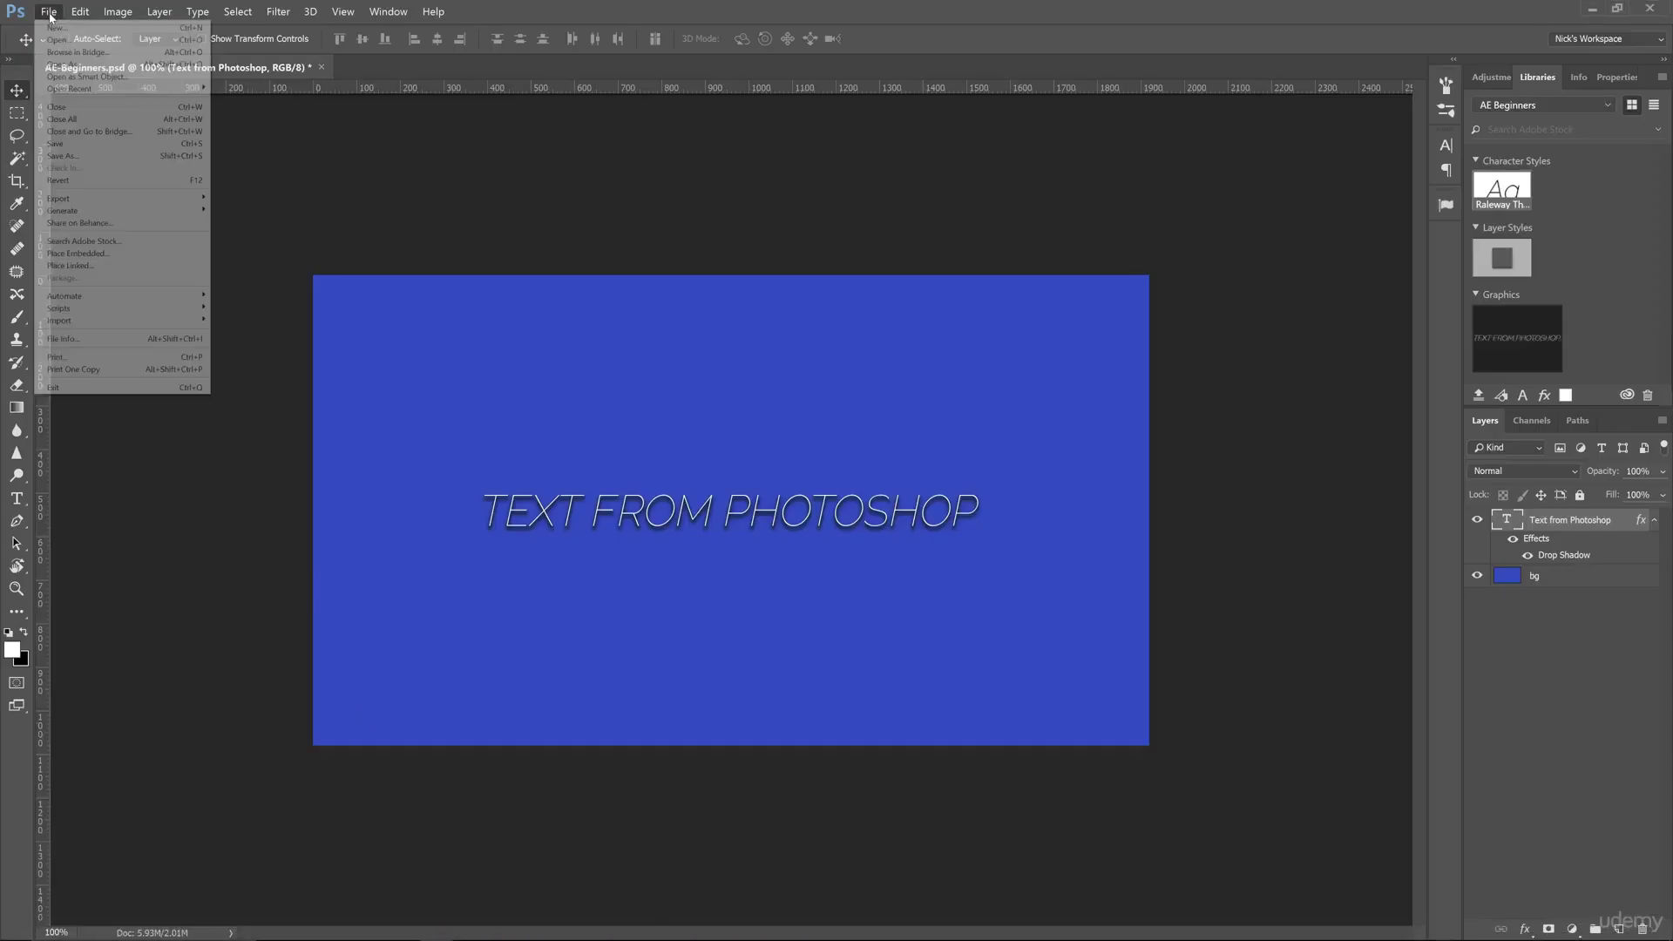
{"action": "left_click", "coordinate": [64, 144]}
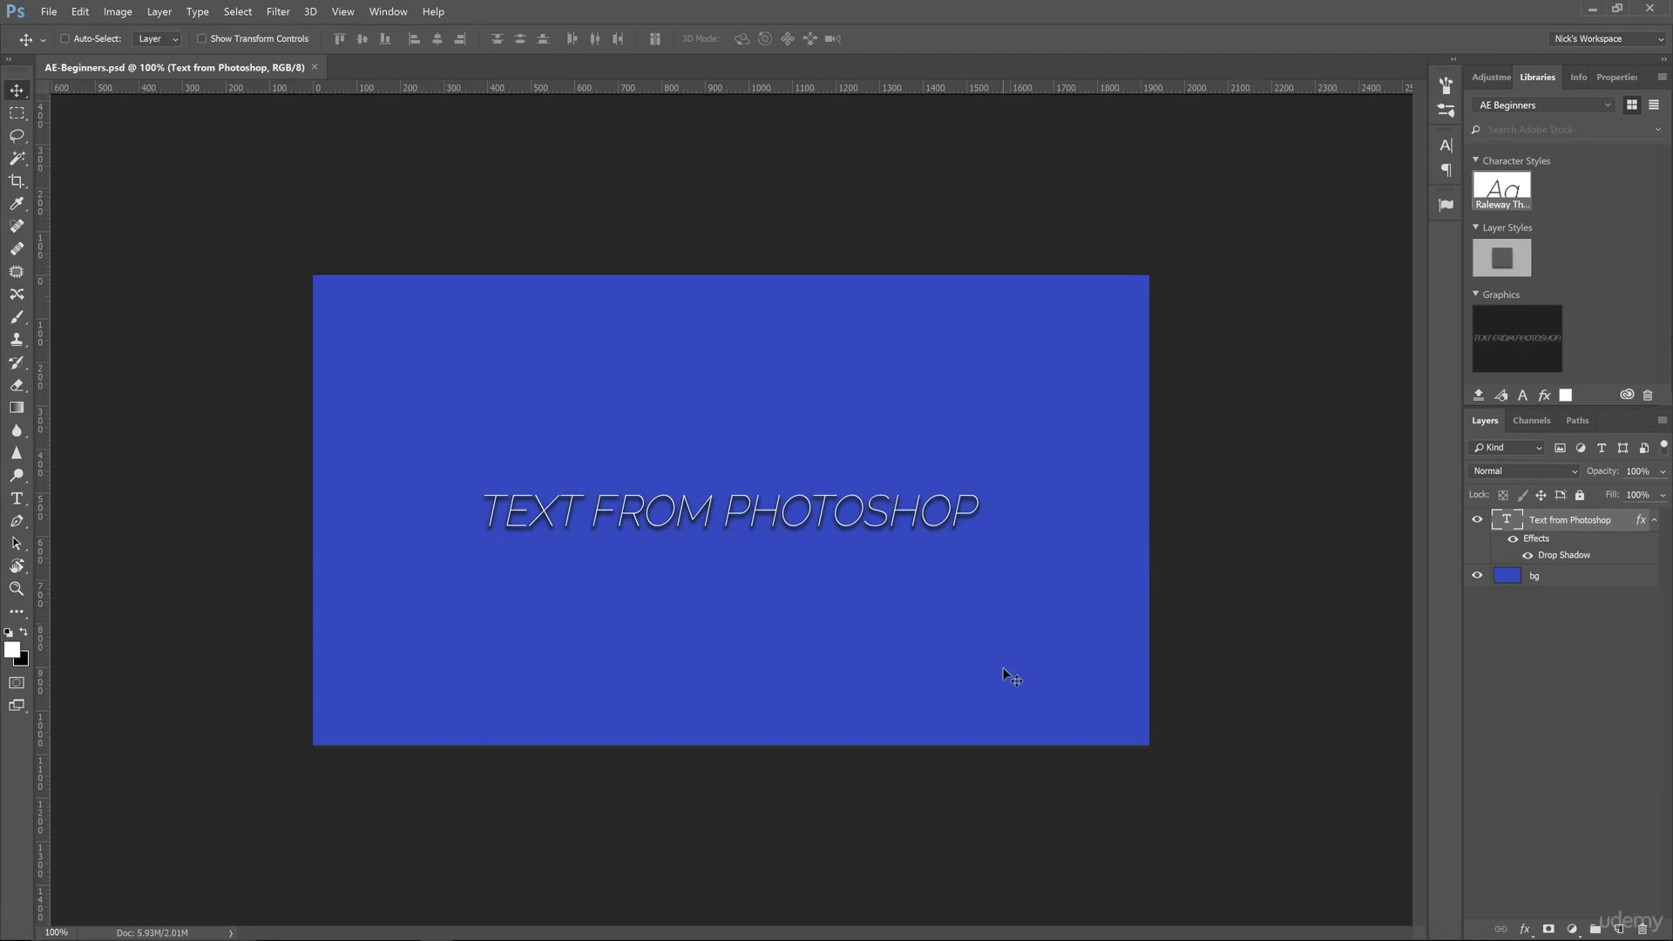
- Switch to After Effects and import AE-Beginners.psd as Composition - Retain Layer Sizes with Editable Layer Styles
{"action": "left_click", "coordinate": [468, 928]}
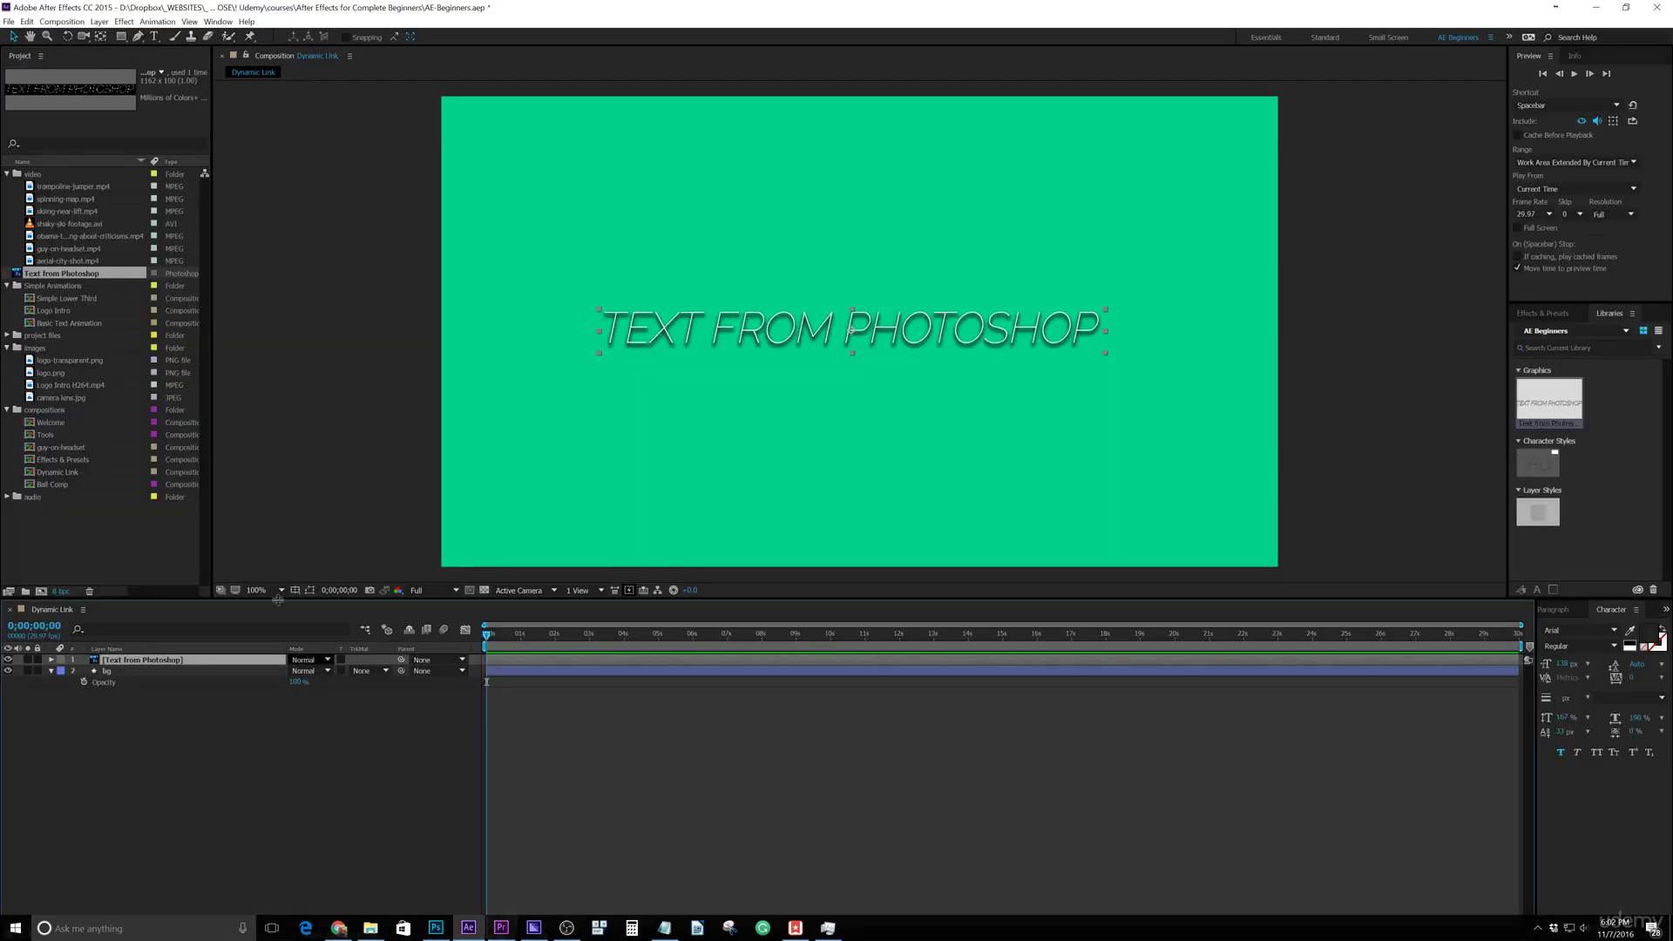
{"action": "left_click", "coordinate": [8, 22]}
{"action": "mouse_move", "coordinate": [26, 195]}
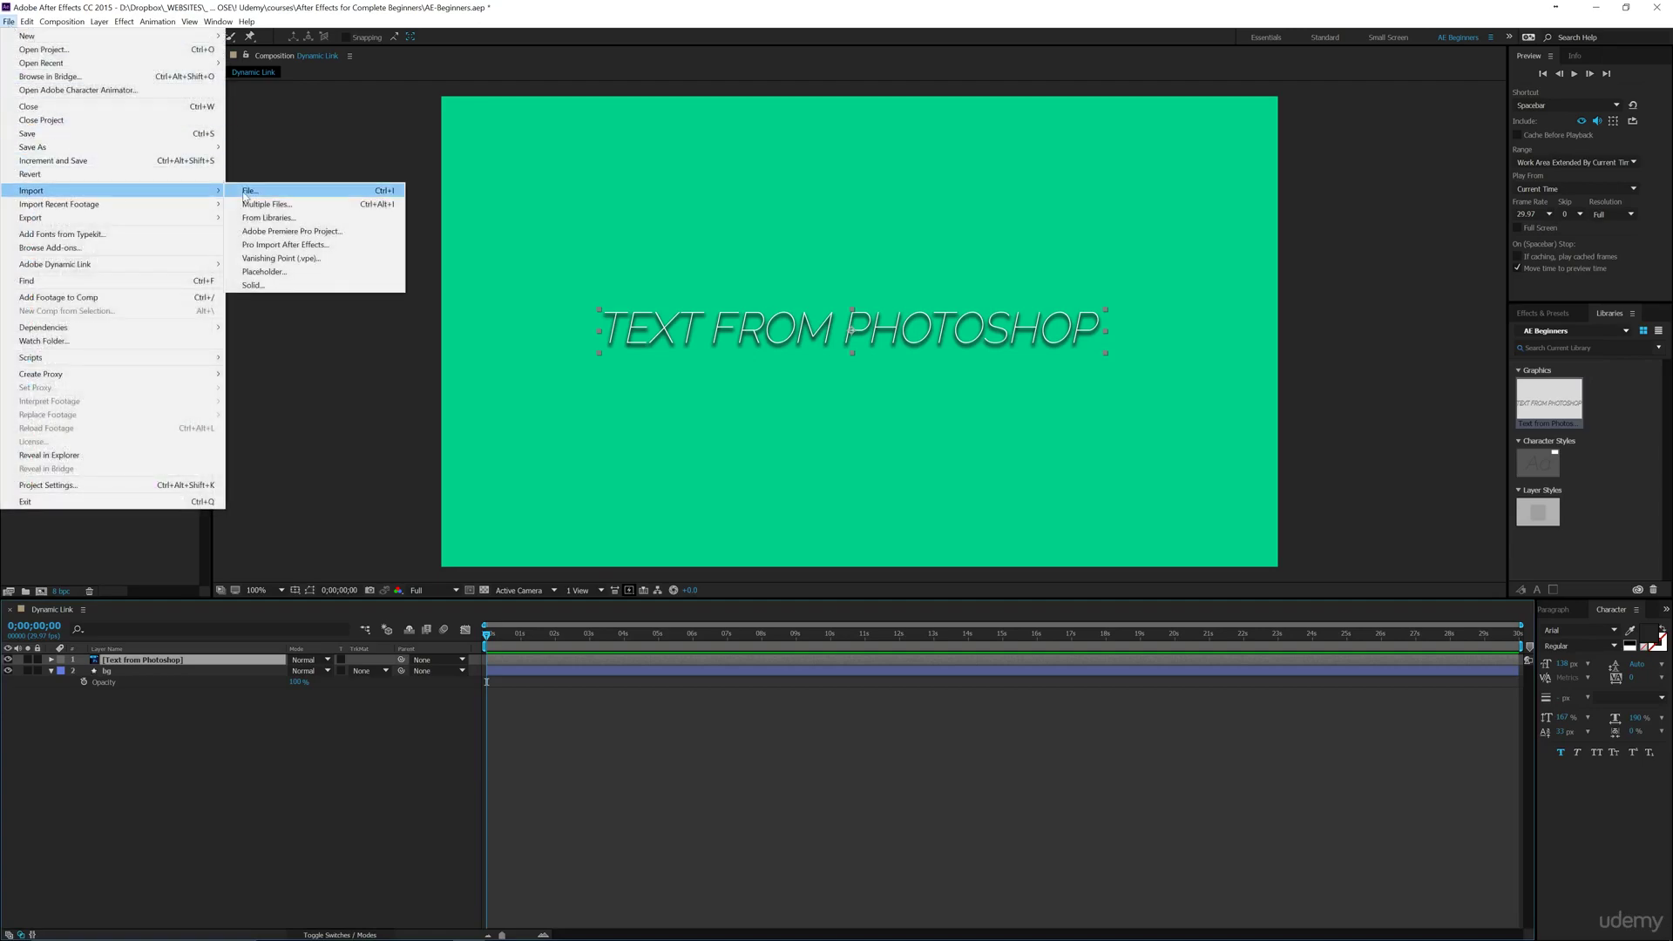
{"action": "left_click", "coordinate": [244, 195]}
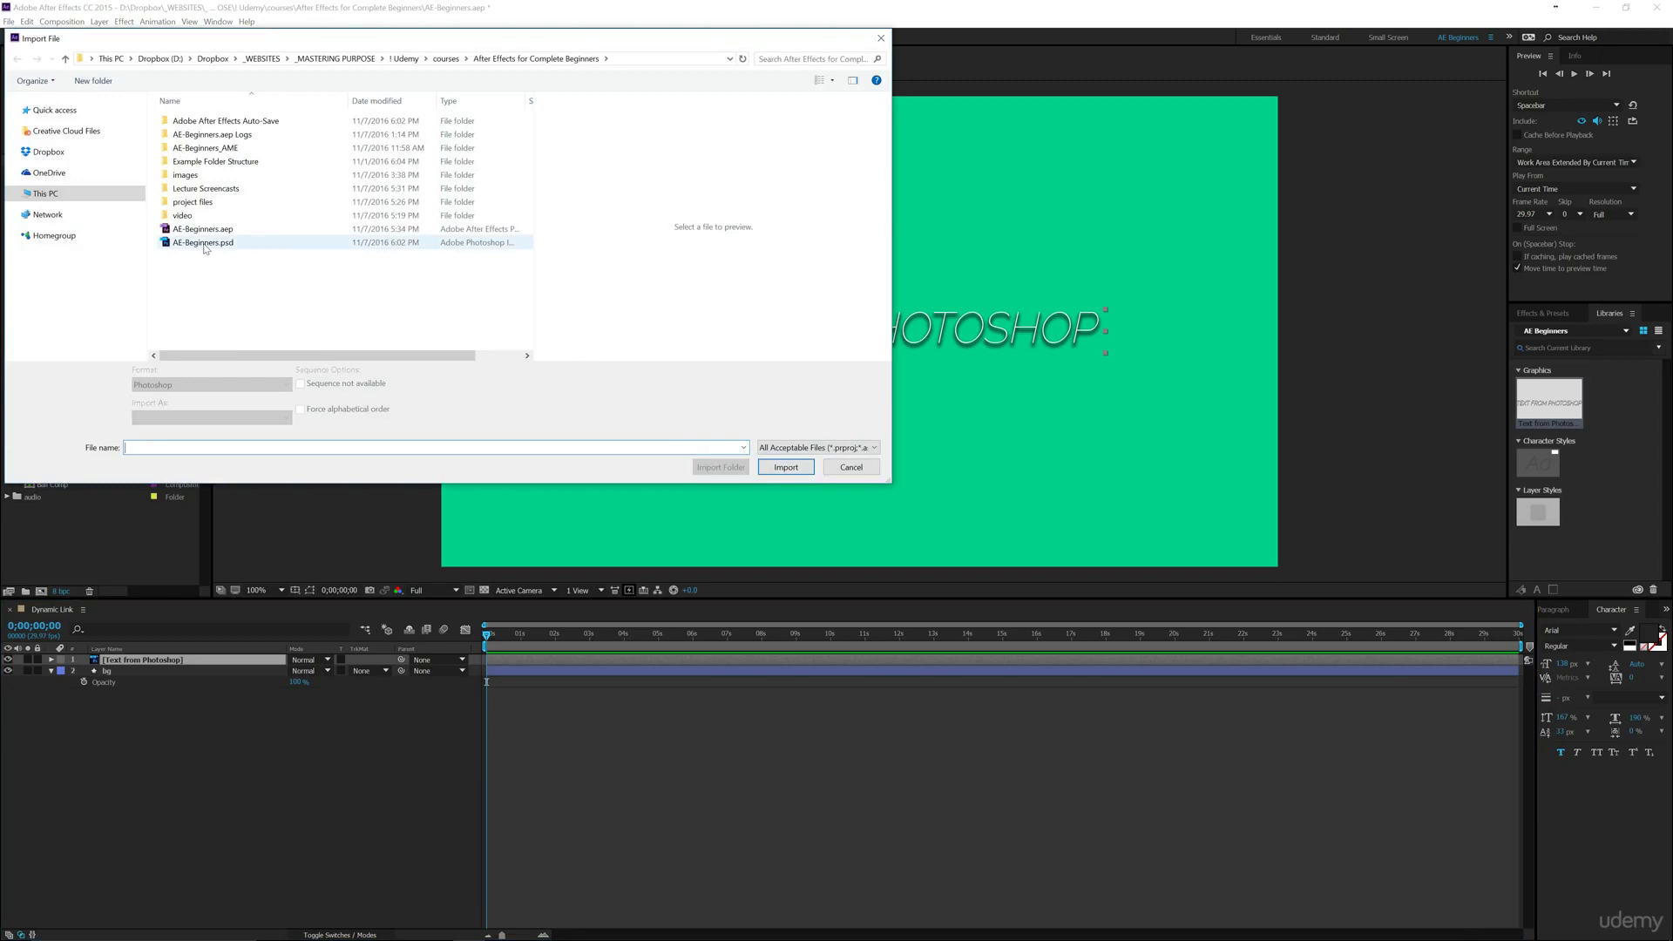
{"action": "left_click", "coordinate": [204, 244]}
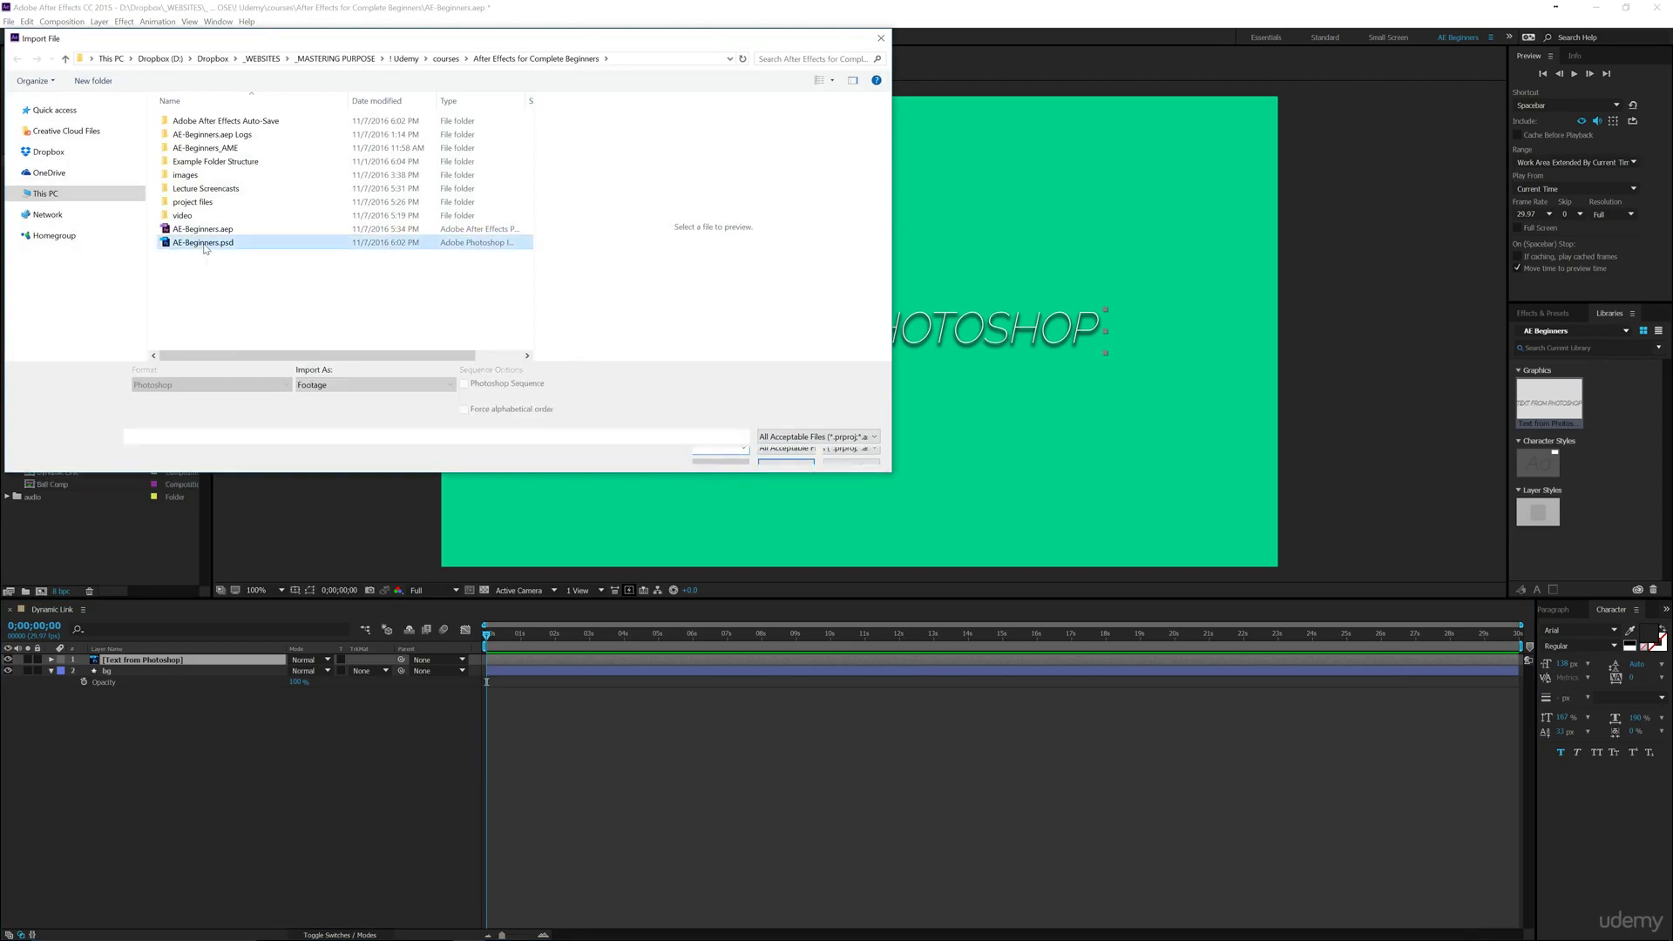
{"action": "left_click", "coordinate": [338, 391]}
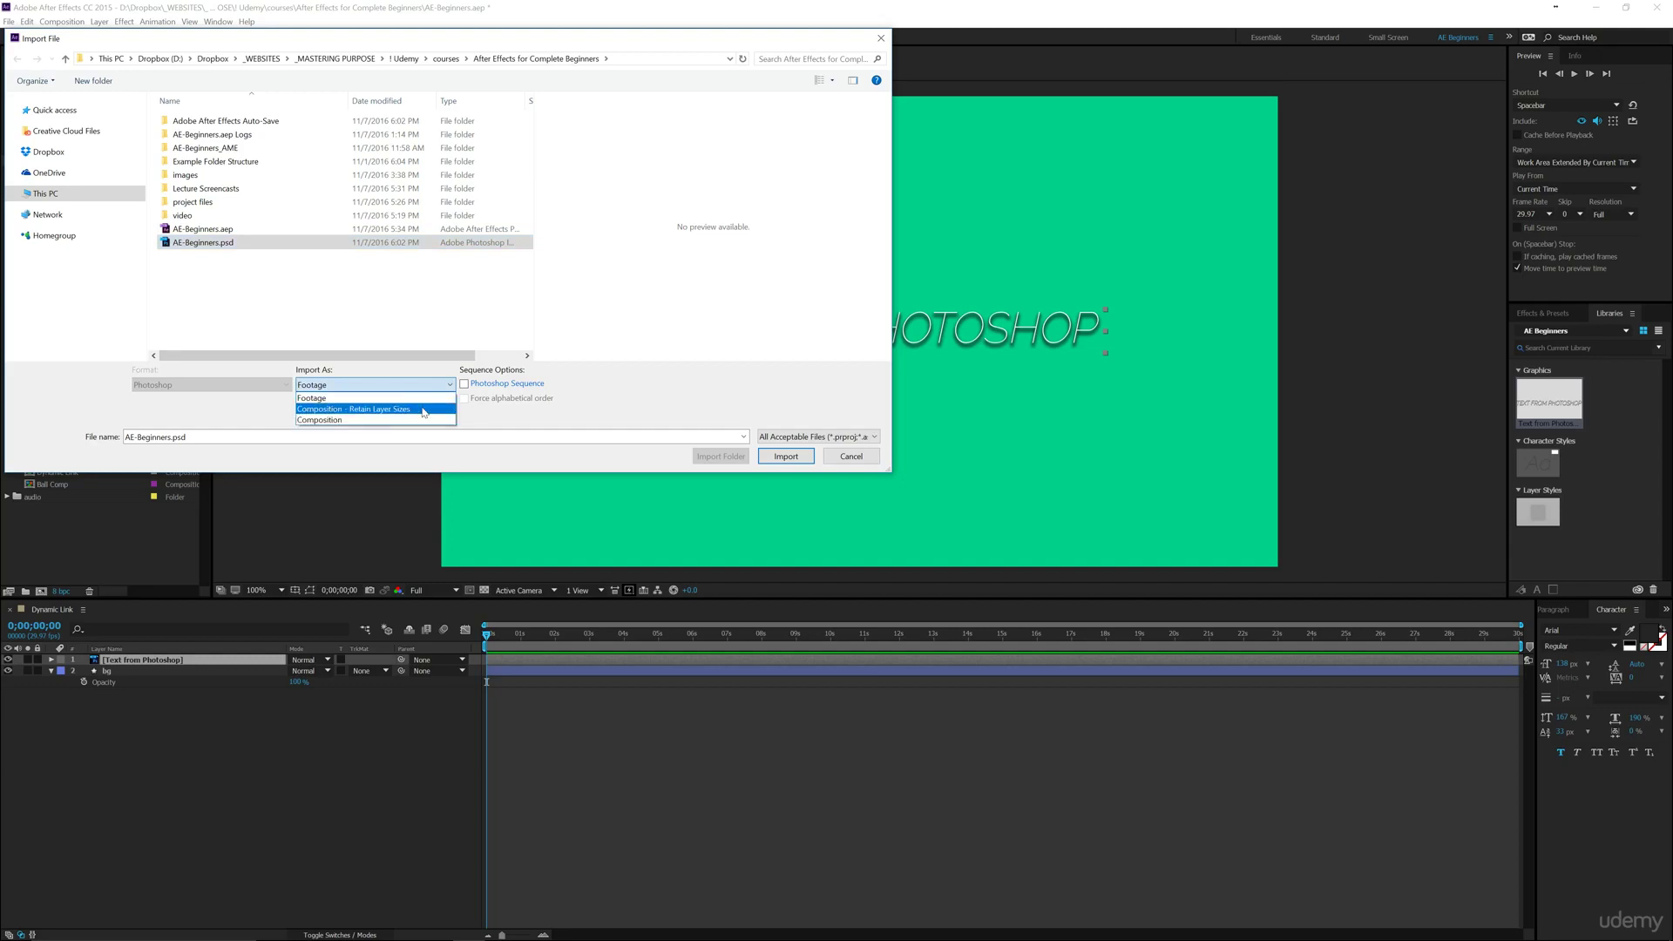
{"action": "left_click", "coordinate": [419, 410]}
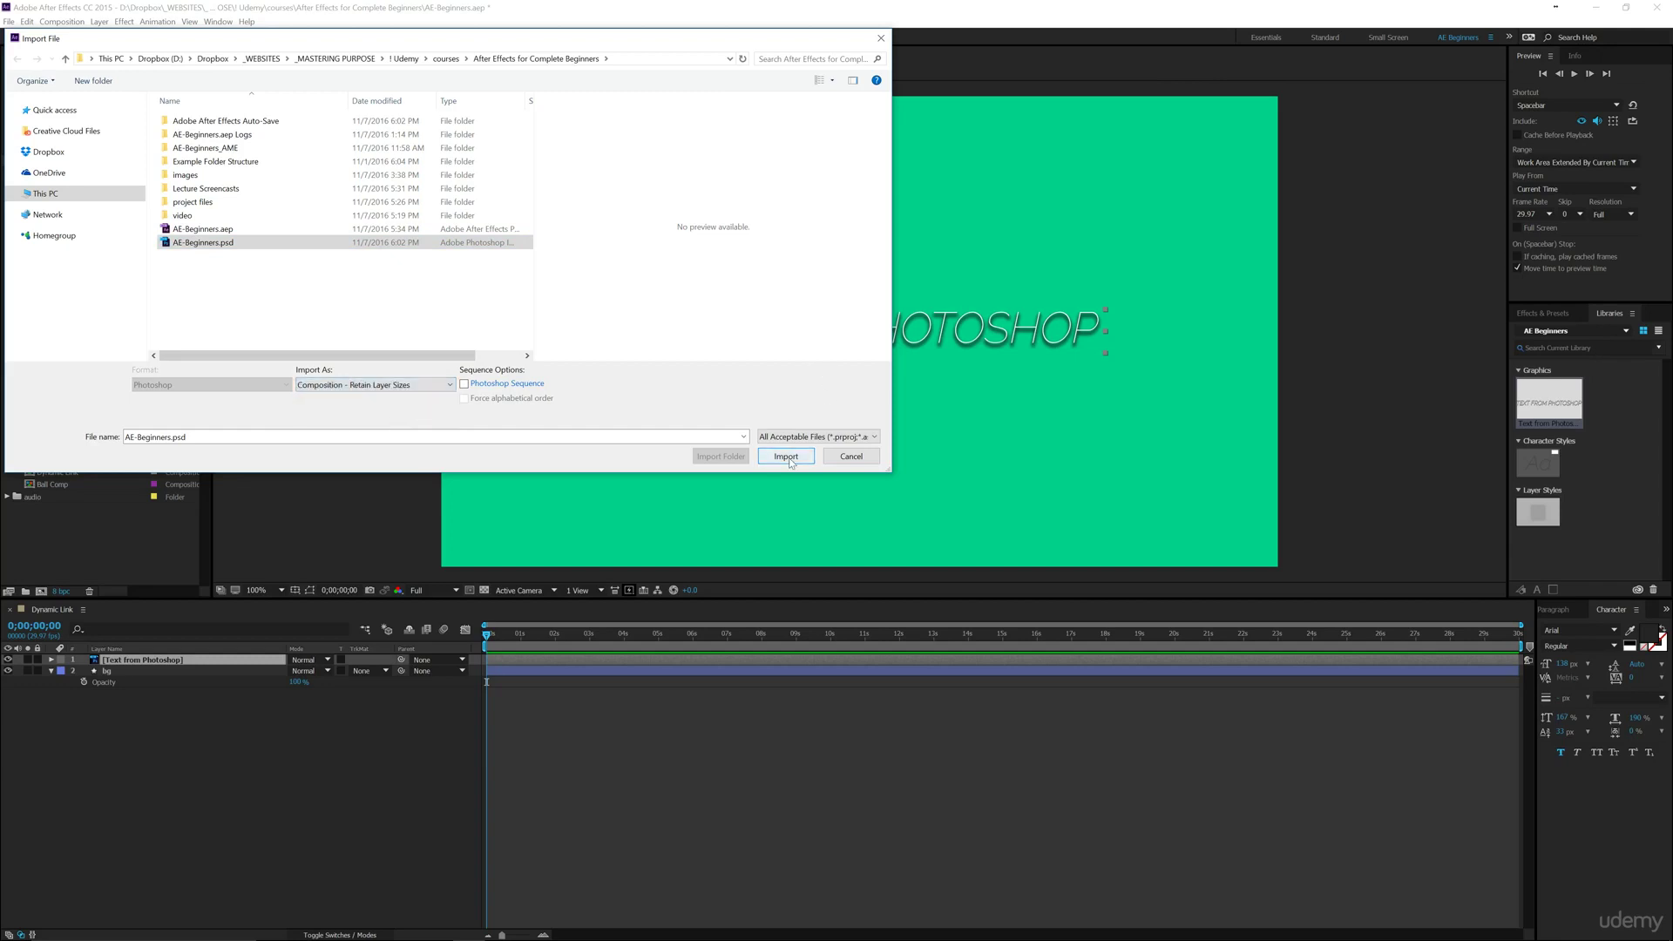
{"action": "left_click", "coordinate": [787, 457]}
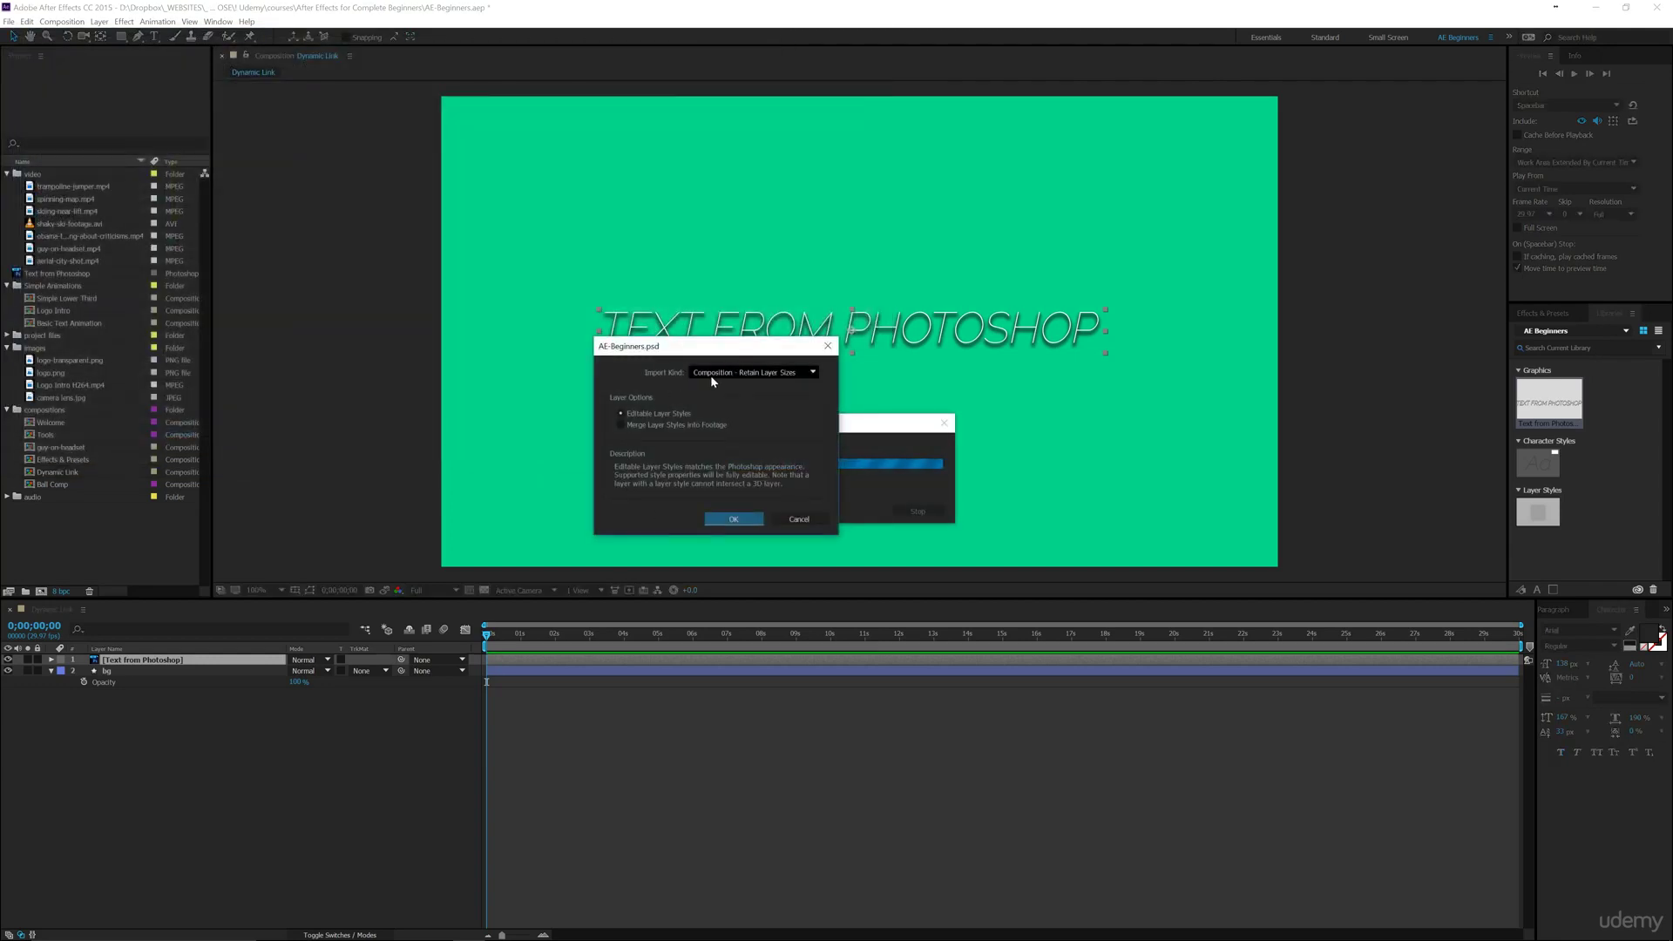
{"action": "left_click", "coordinate": [767, 372]}
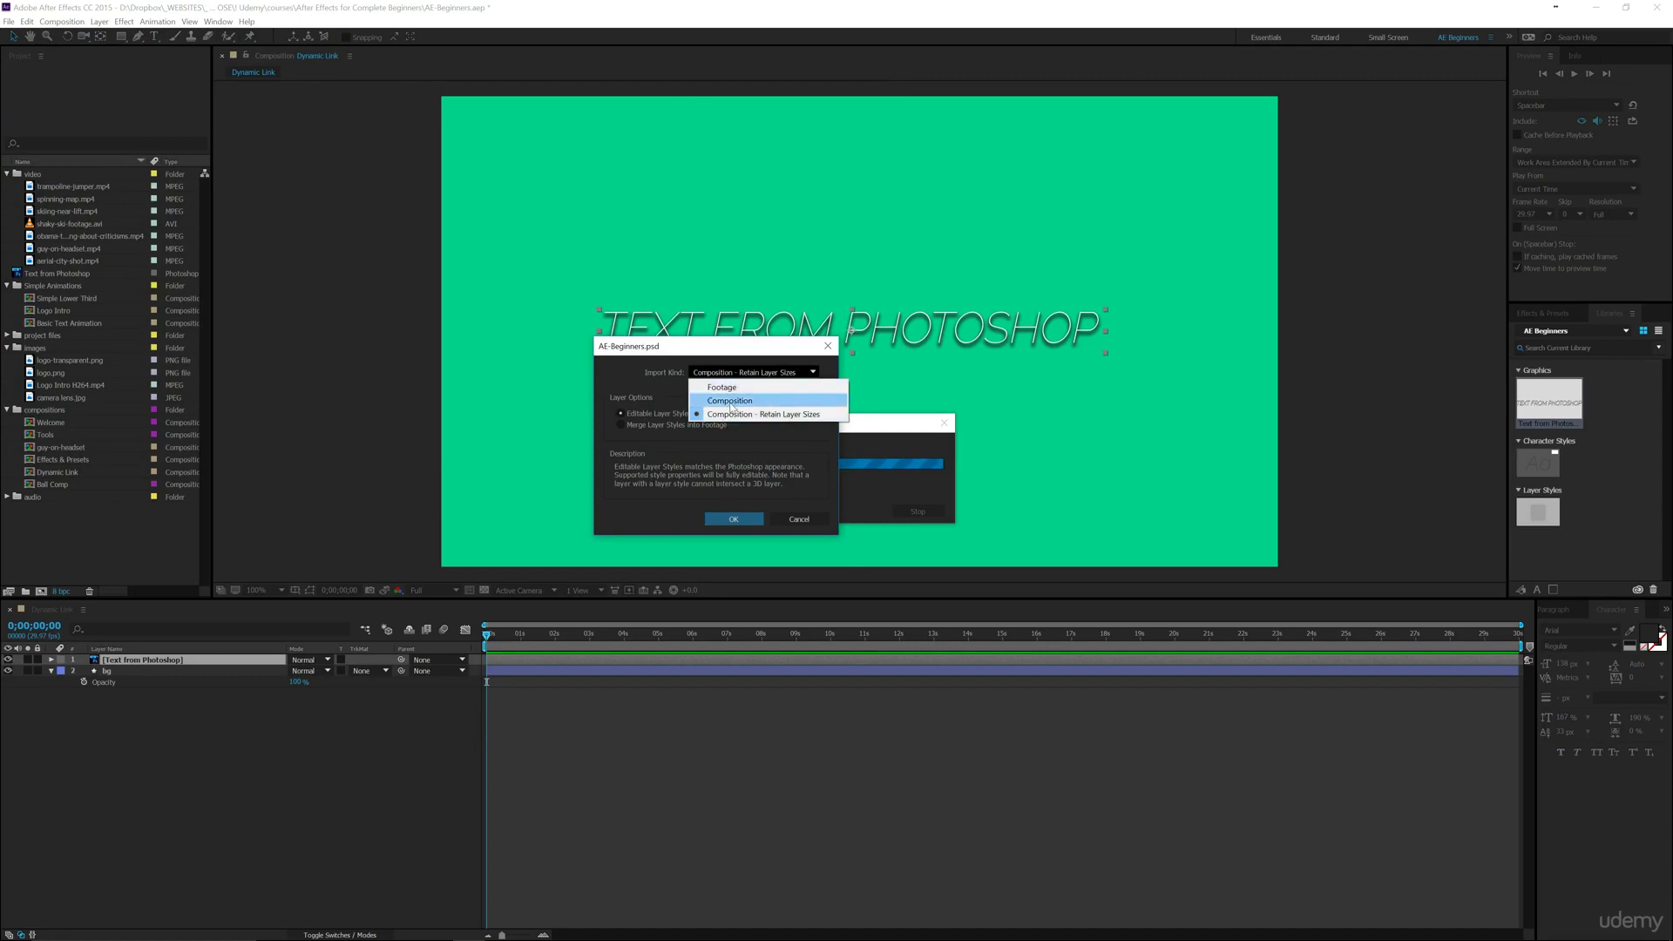
{"action": "left_click", "coordinate": [664, 392]}
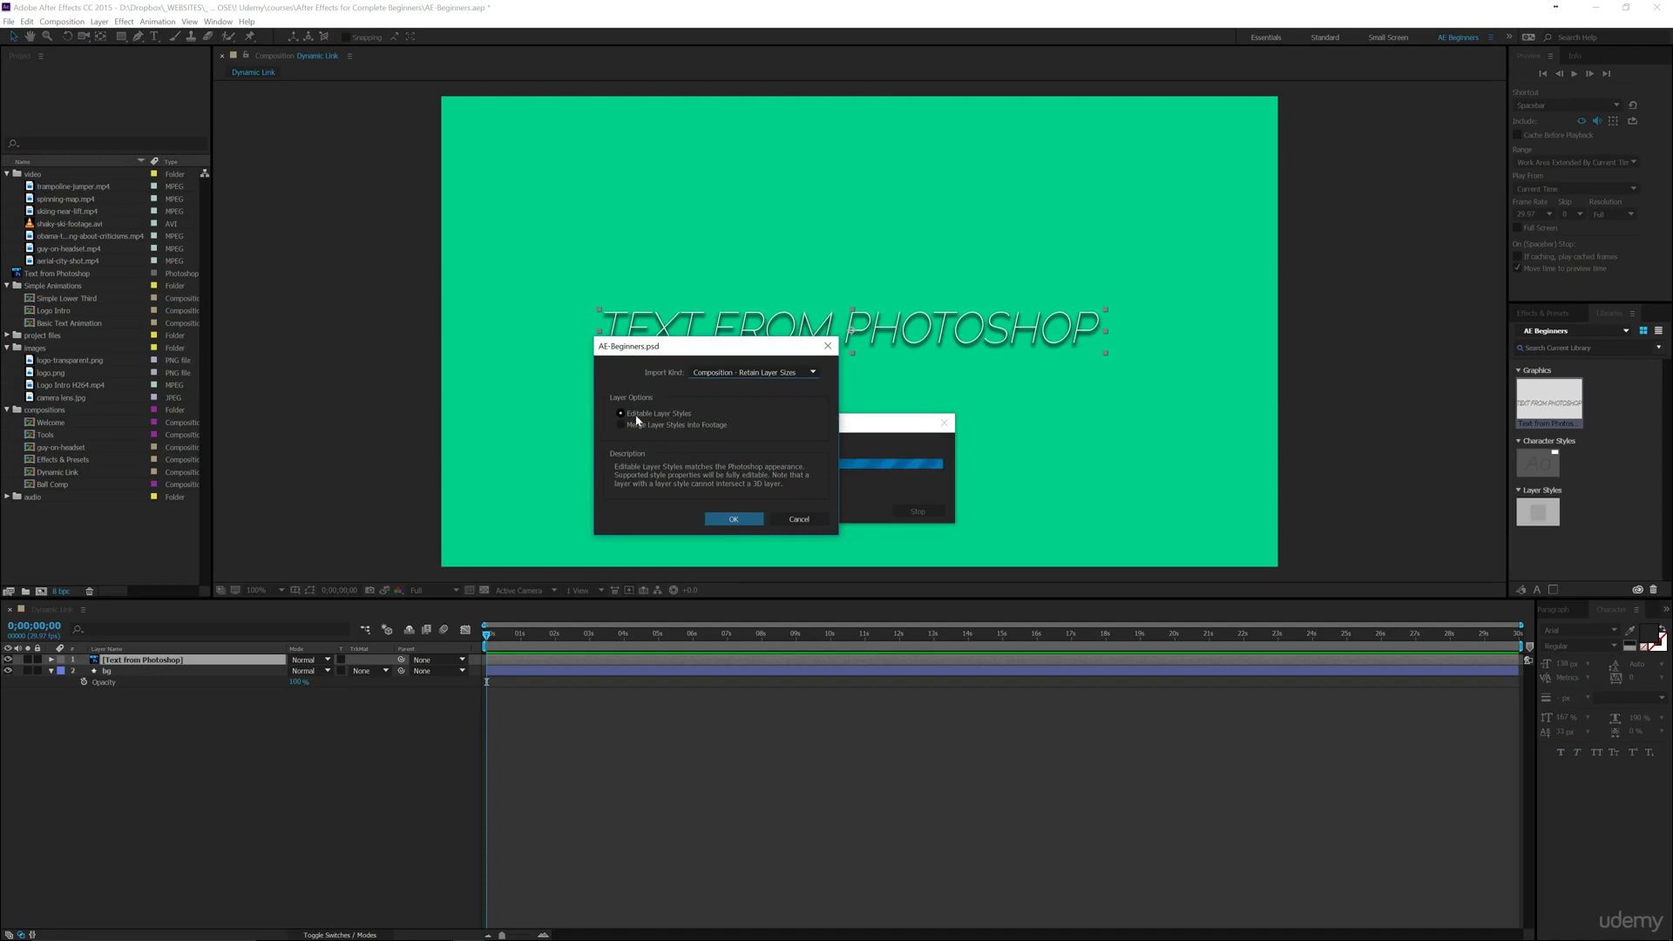
{"action": "left_click", "coordinate": [739, 519]}
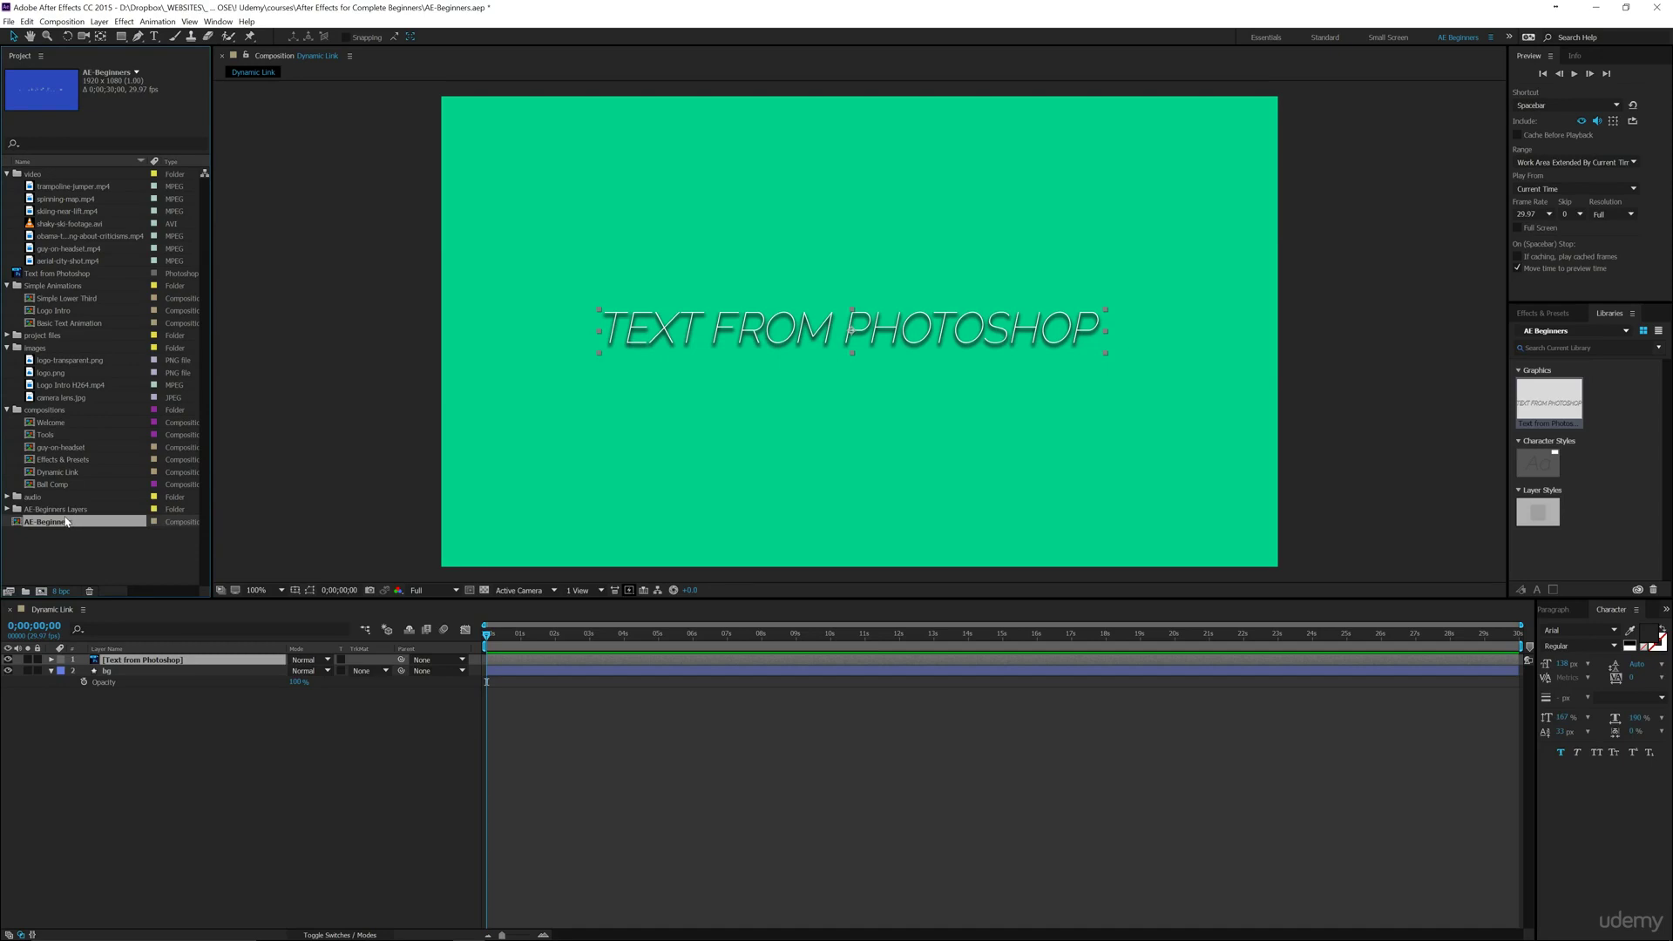
- Close the Dynamic Link timeline, then open the imported AE-Beginners composition and move its text layer slightly down
{"action": "left_click", "coordinate": [7, 510]}
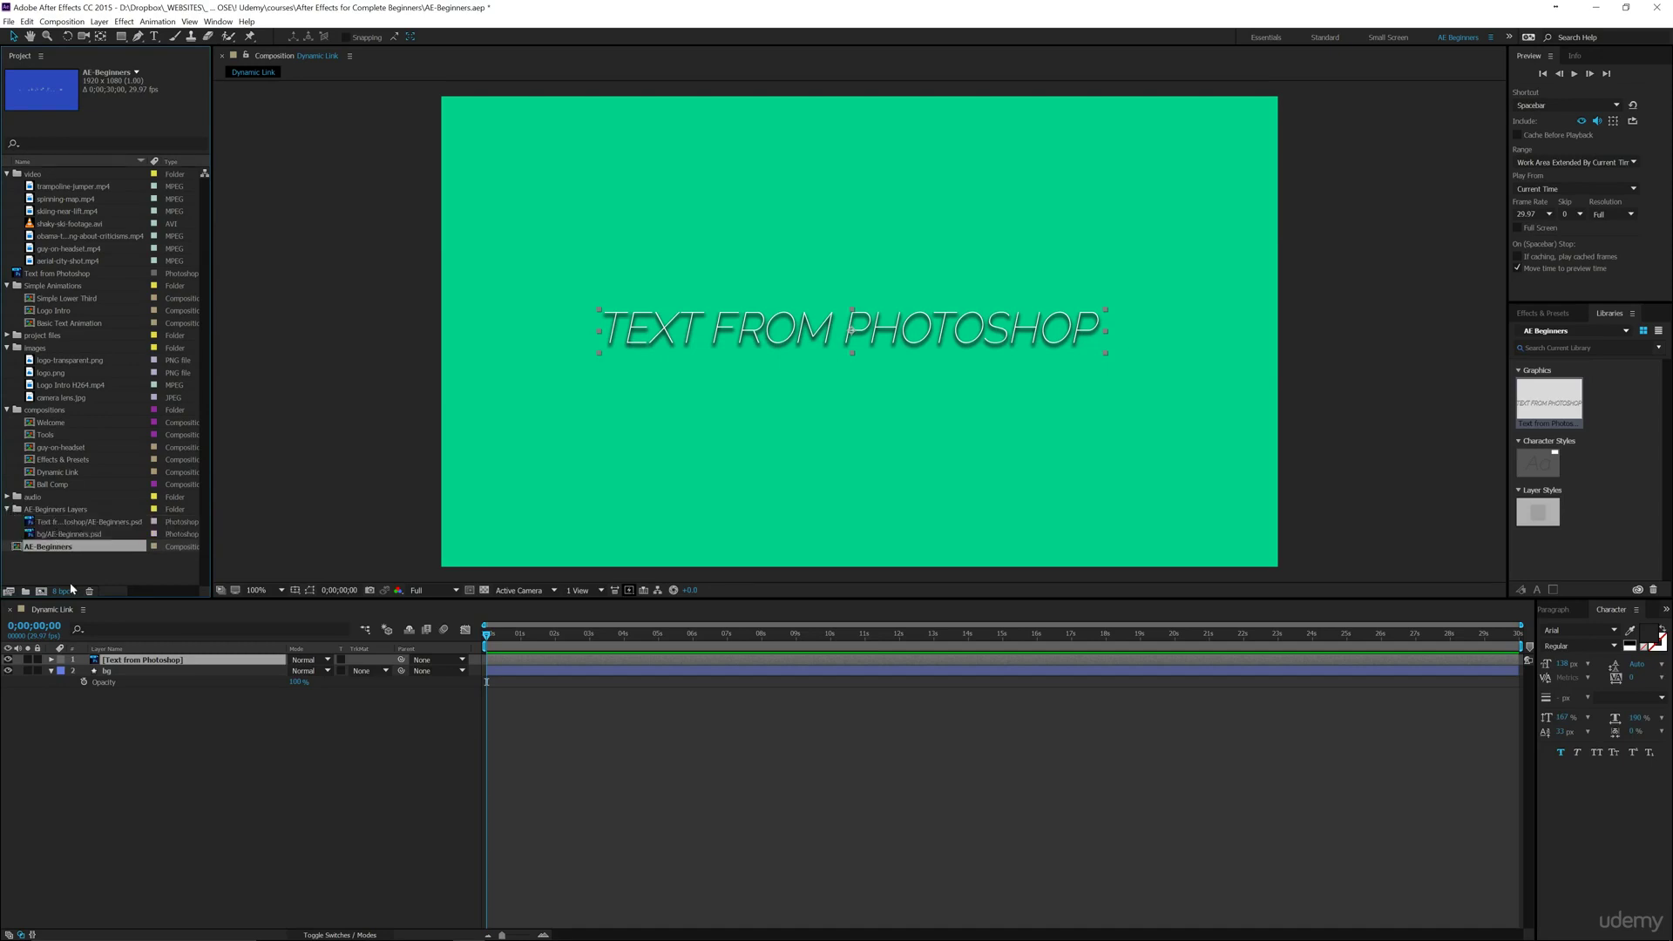
{"action": "left_click", "coordinate": [9, 609]}
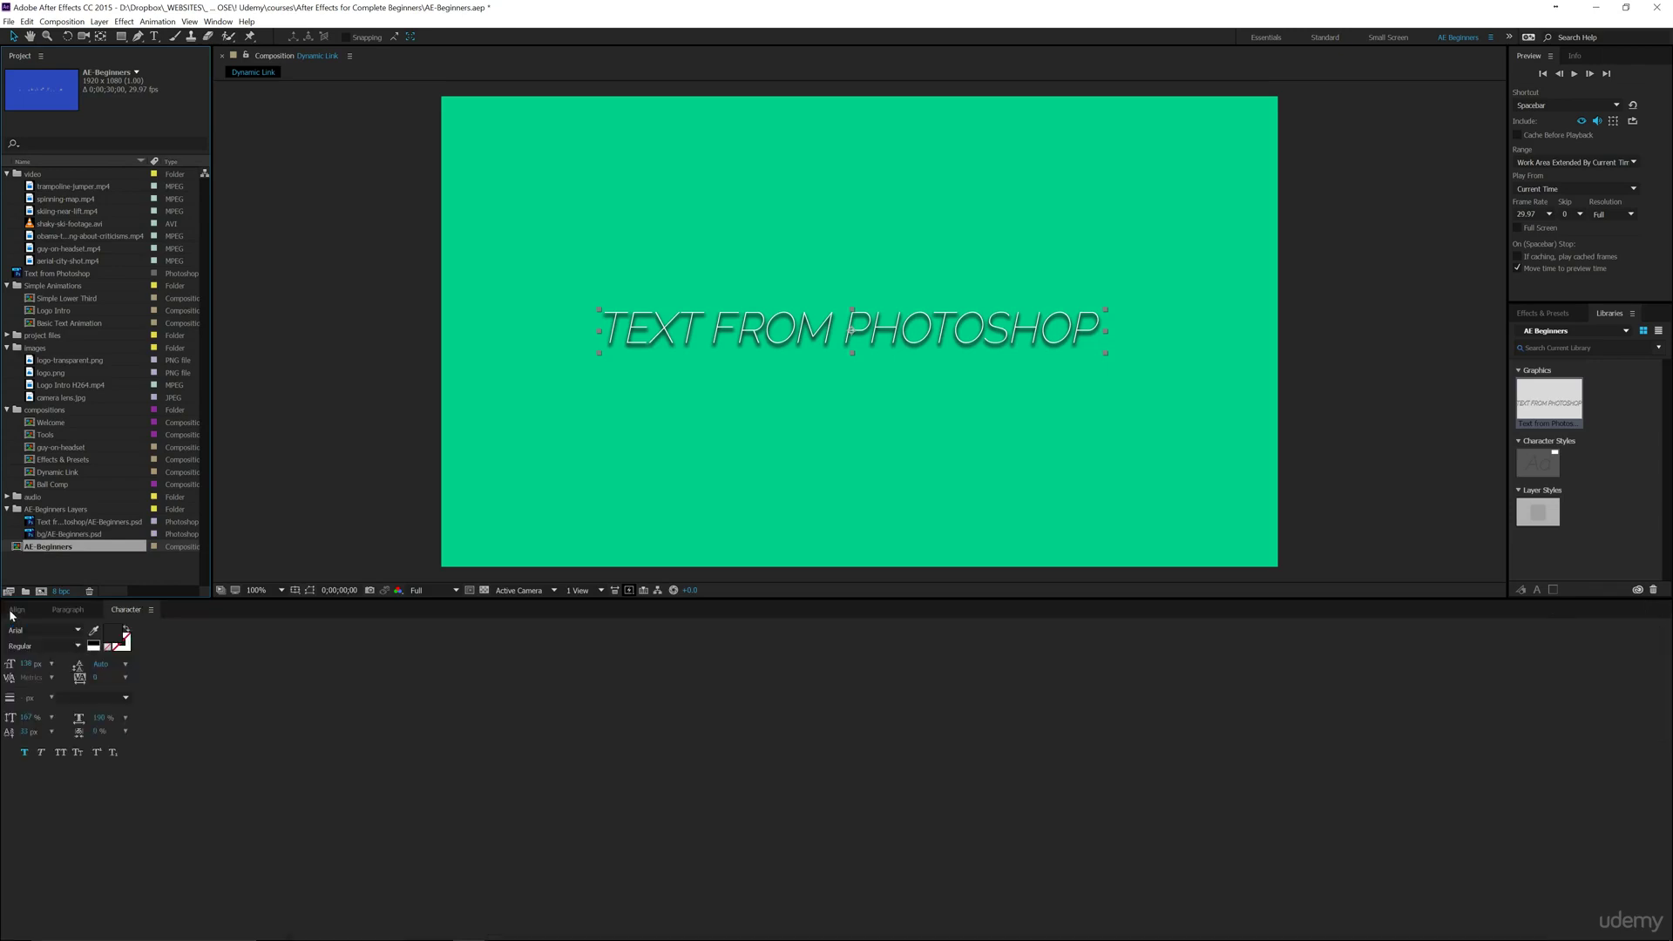
{"action": "double_click", "coordinate": [19, 549]}
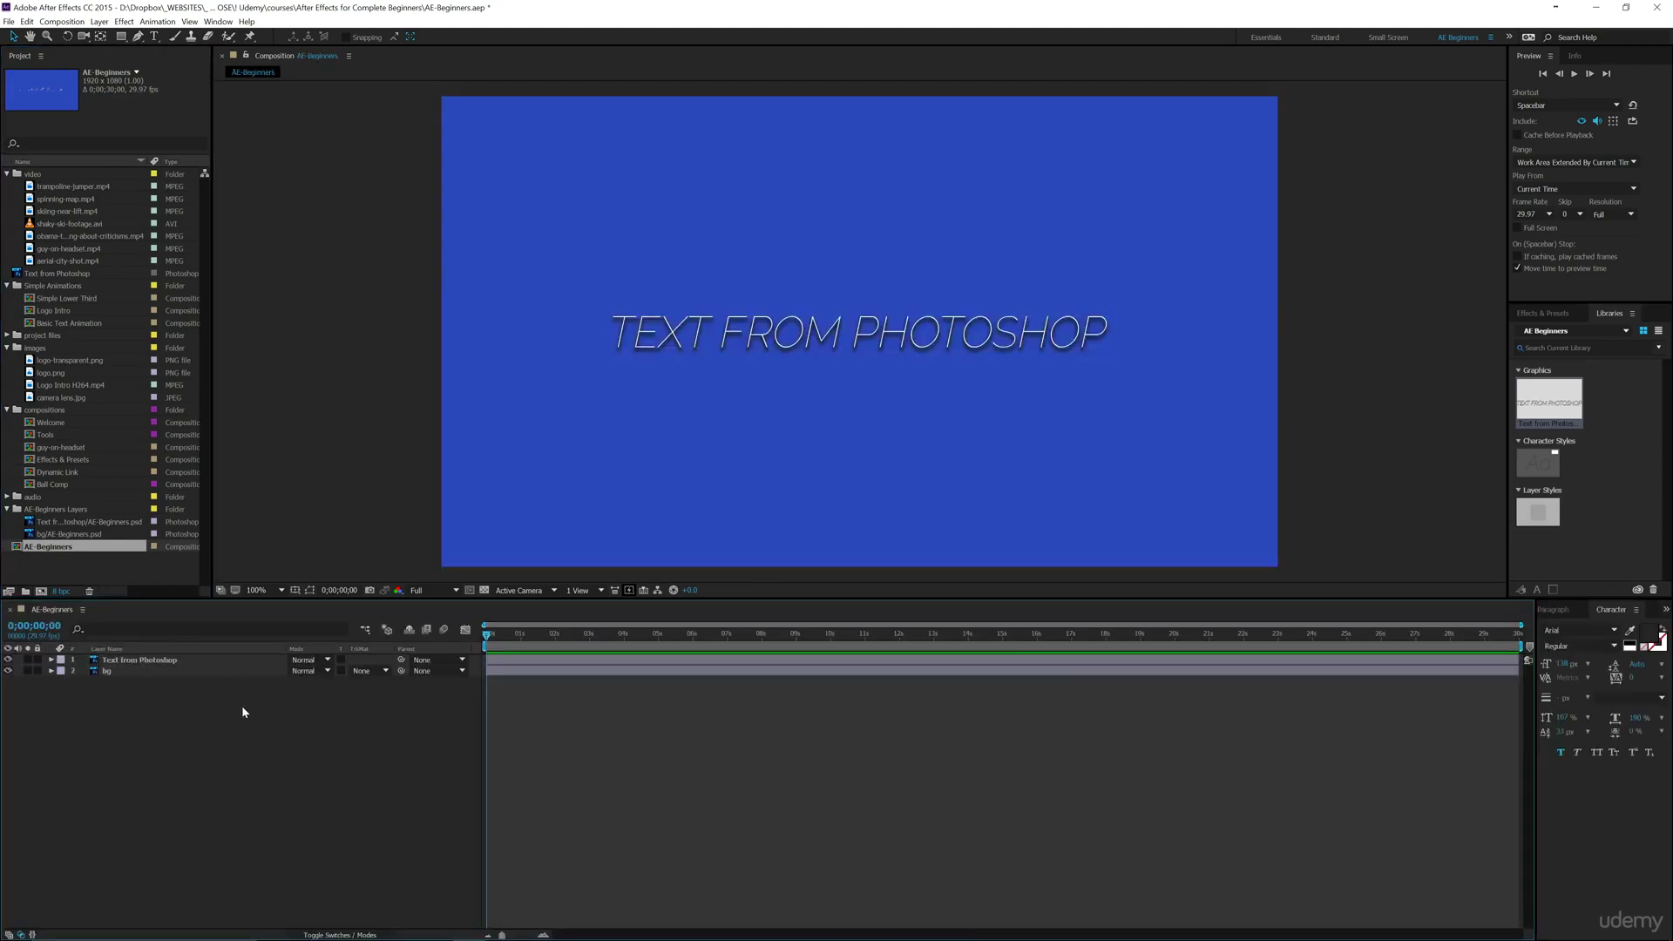
{"action": "mouse_move", "coordinate": [1006, 331]}
{"action": "left_mouse_down"}
{"action": "mouse_move", "coordinate": [940, 343]}
{"action": "mouse_move", "coordinate": [1006, 342]}
{"action": "left_mouse_up"}
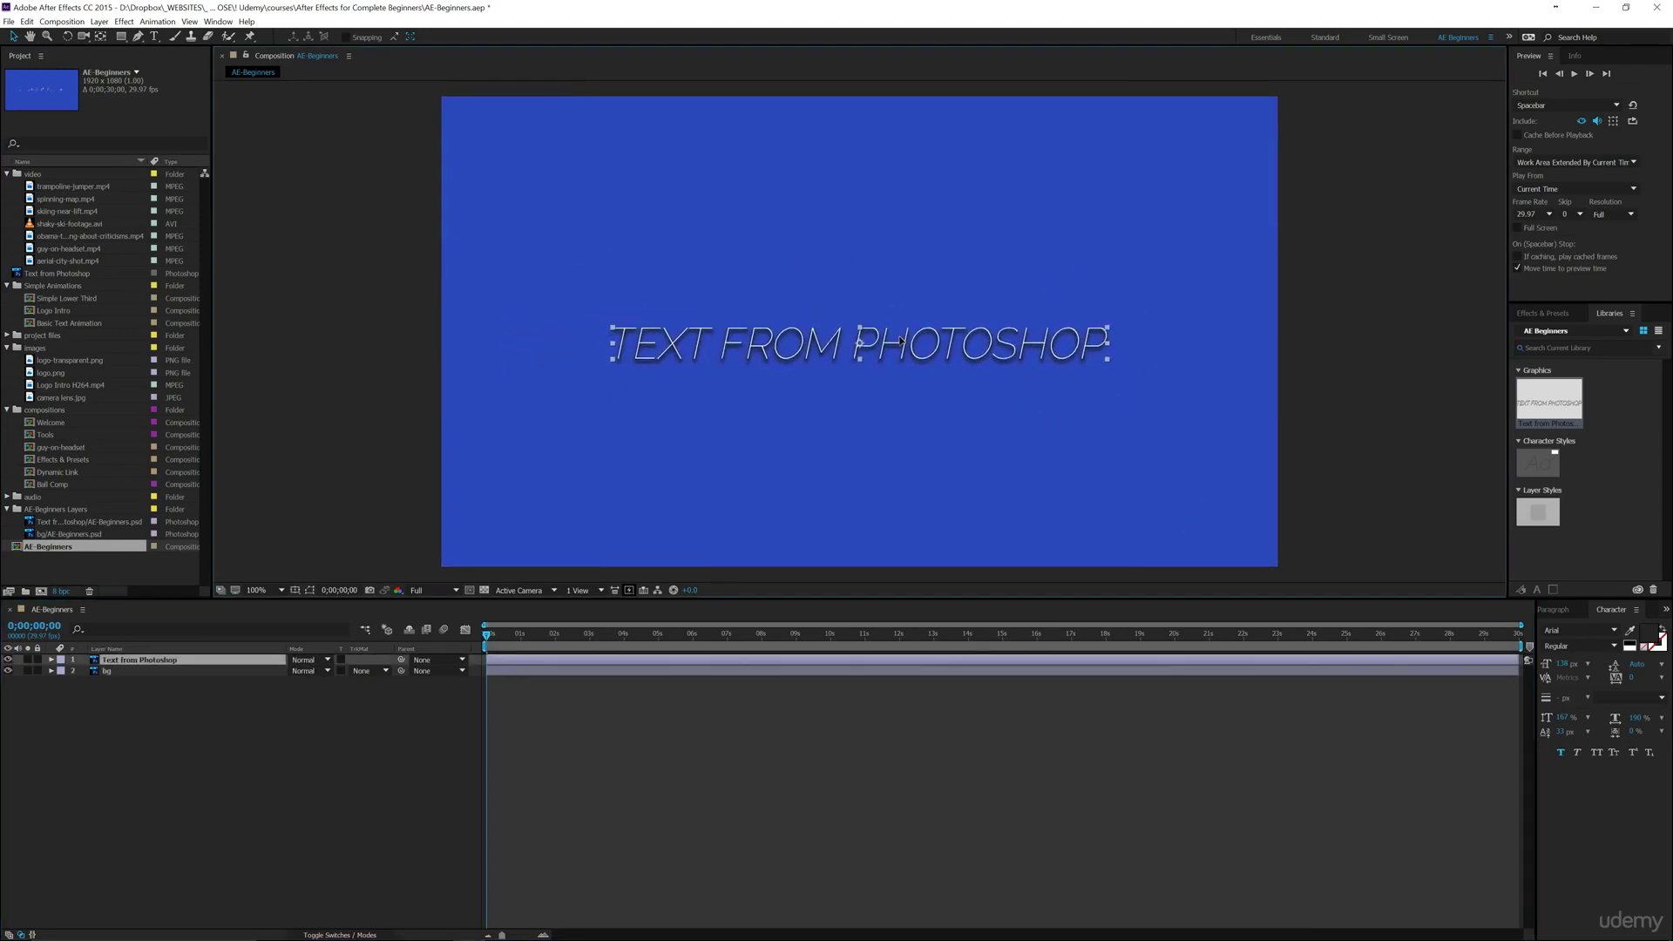
- Try to edit the text of the imported Text from Photoshop layer directly with the Type tool
{"action": "key", "text": "ctrl+t"}
{"action": "left_click", "coordinate": [846, 342]}
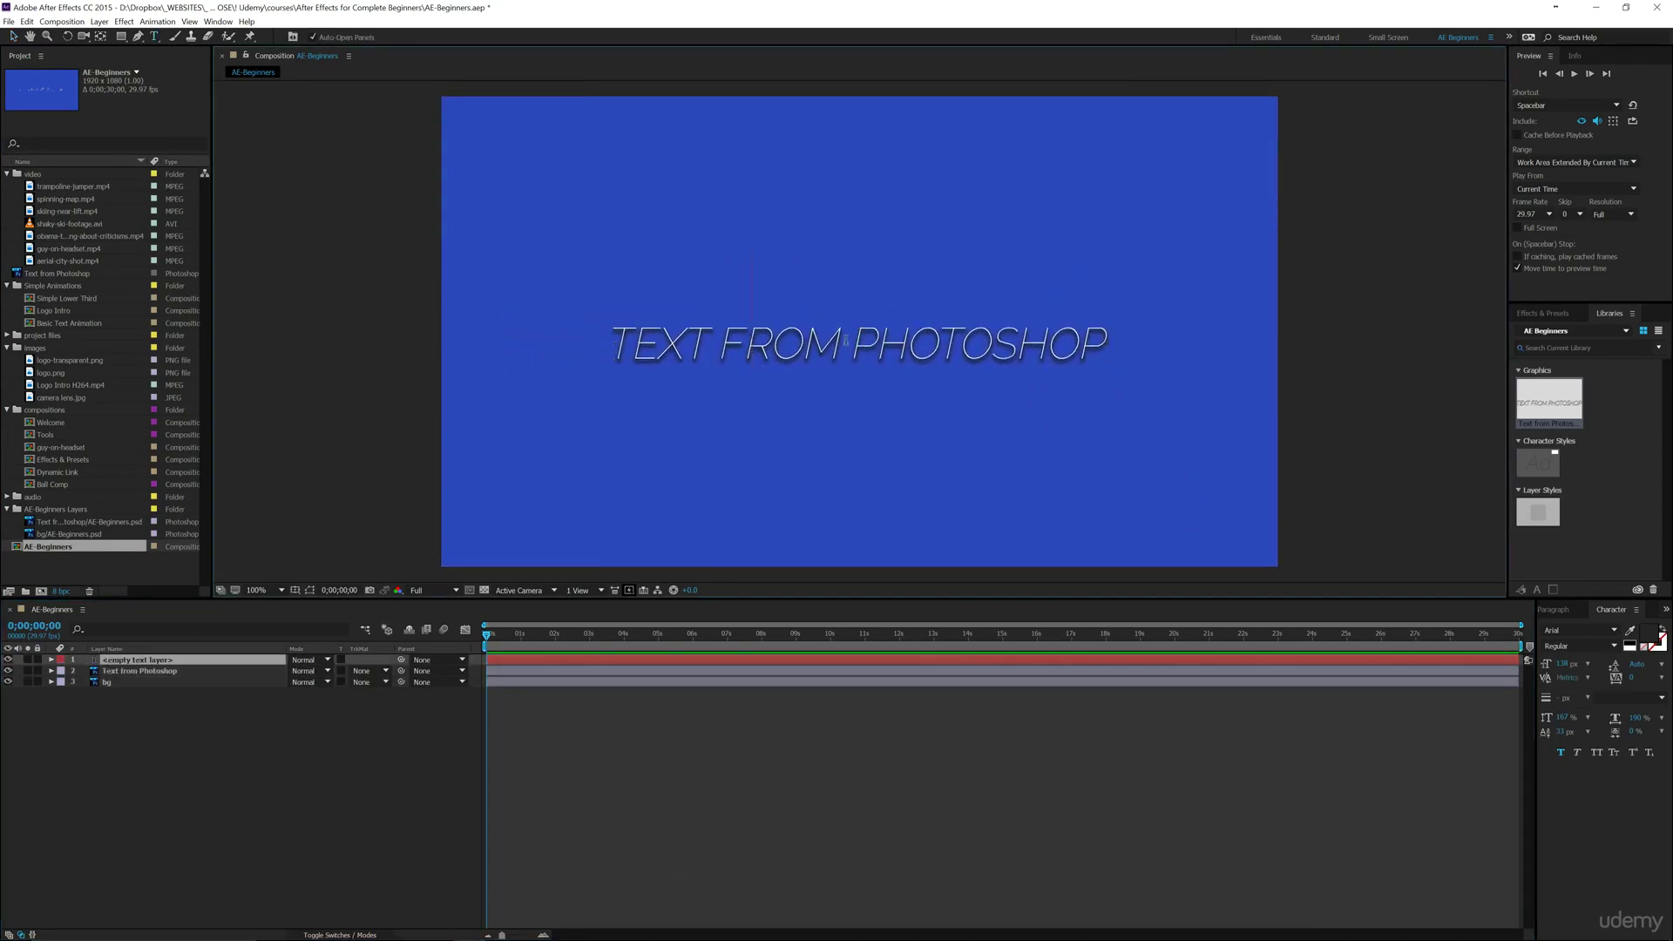
{"action": "key", "text": "Escape"}
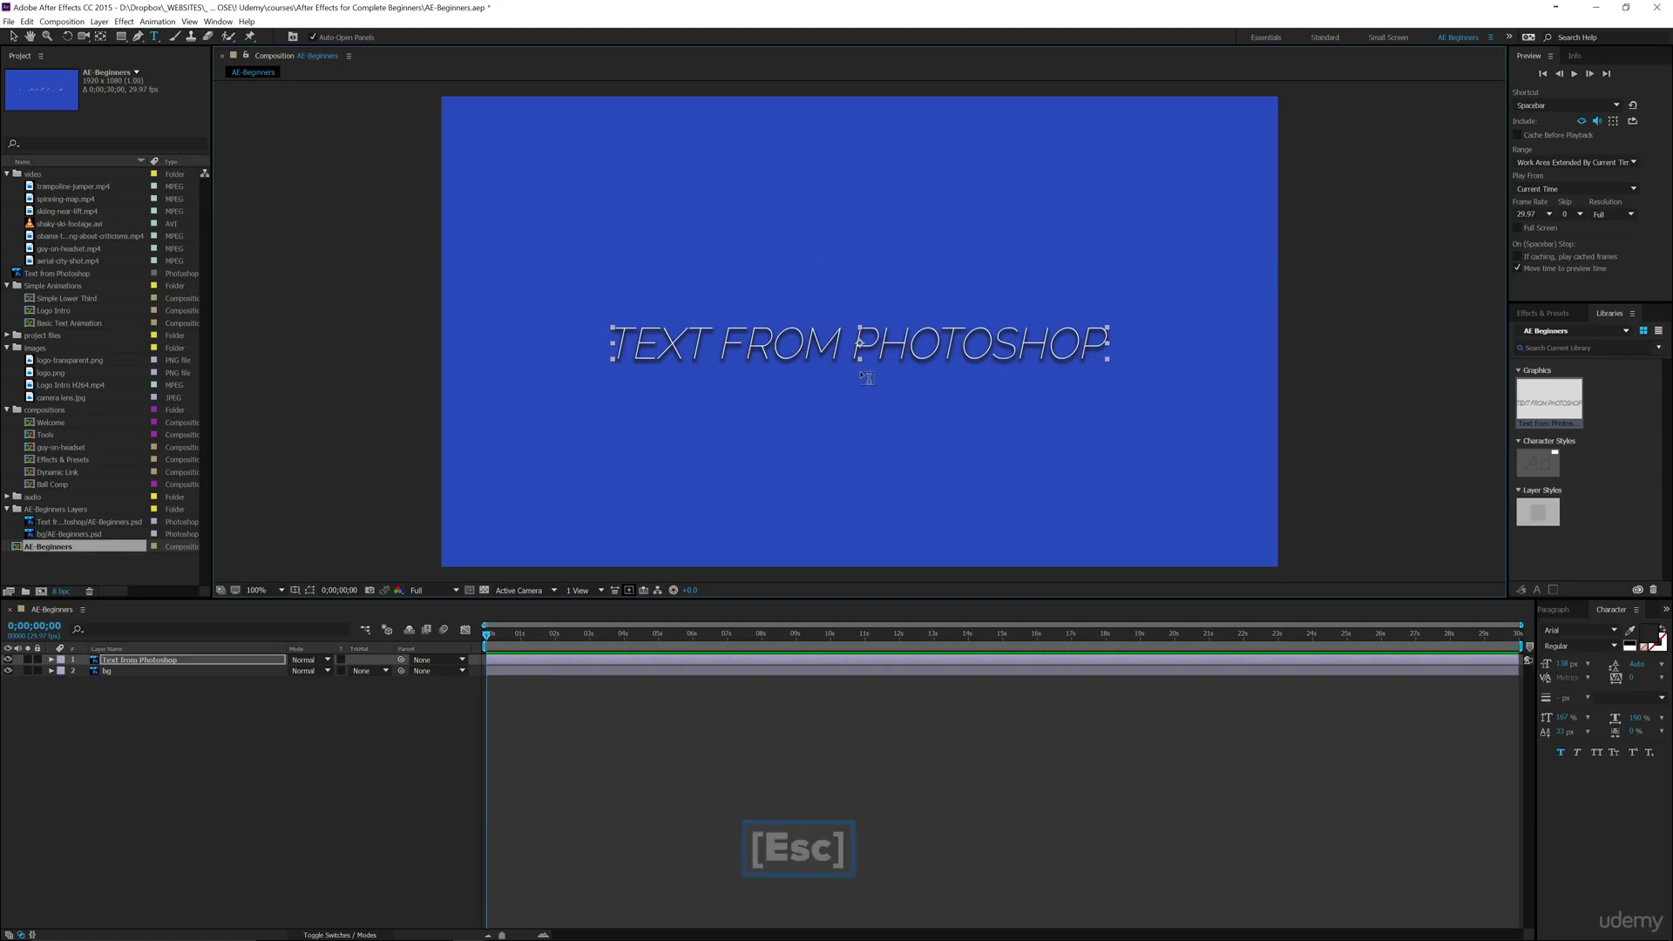
{"action": "key", "text": "v"}
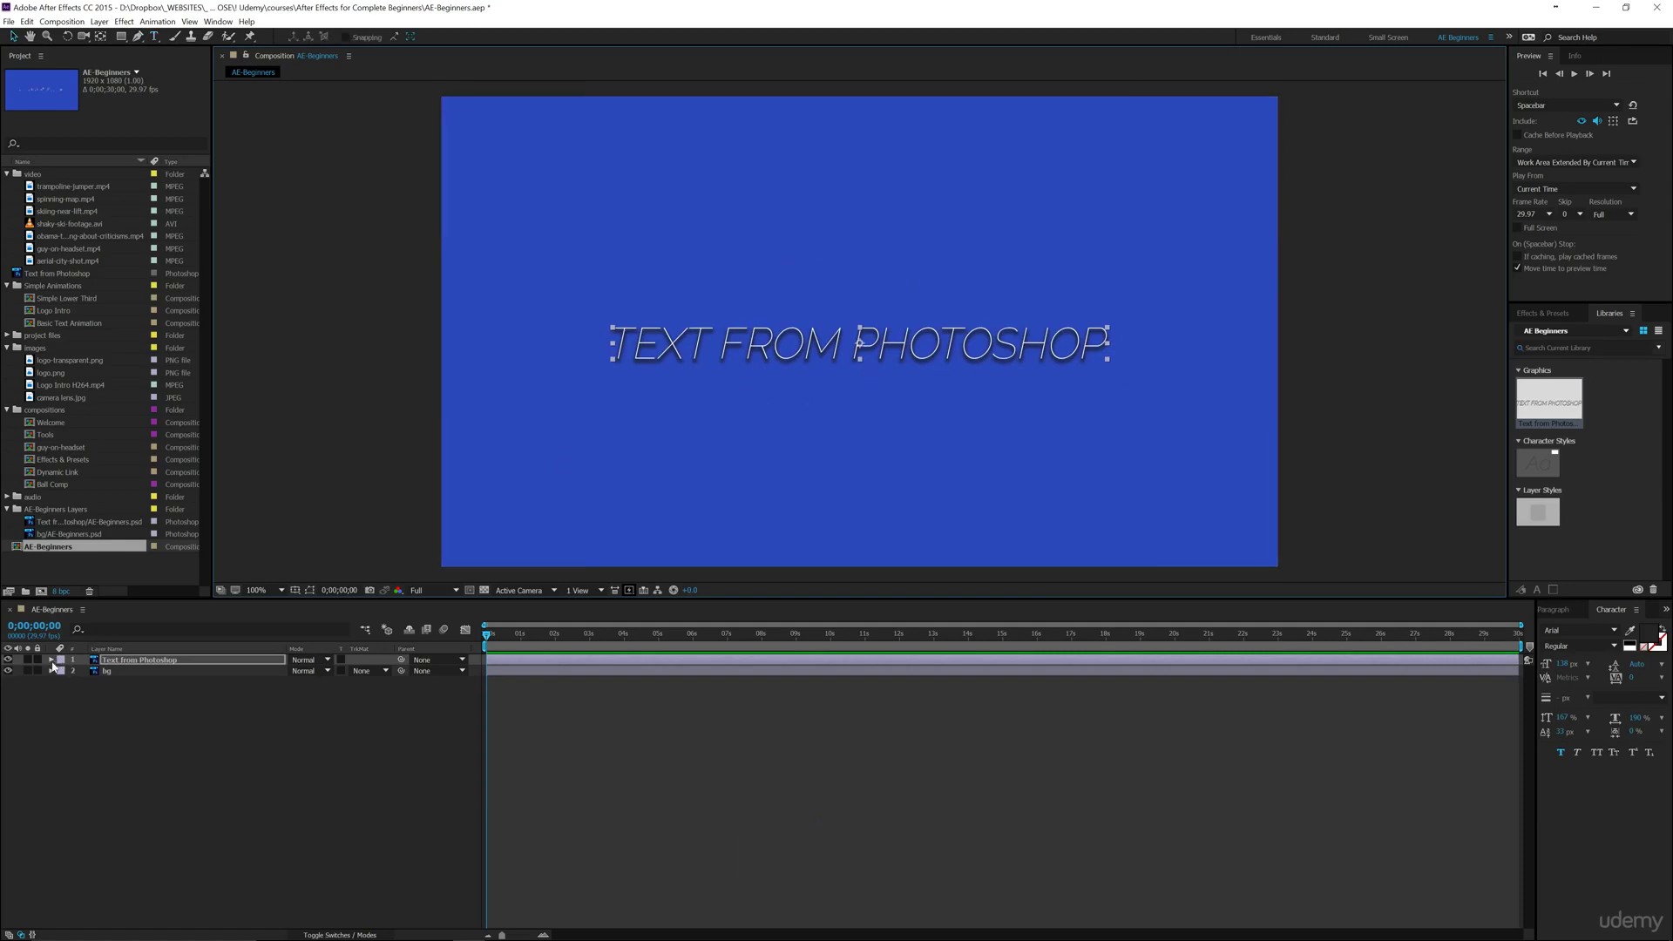
- Expand the text layer's Drop Shadow layer style and try a much larger size with 100% spread
{"action": "left_click", "coordinate": [51, 659]}
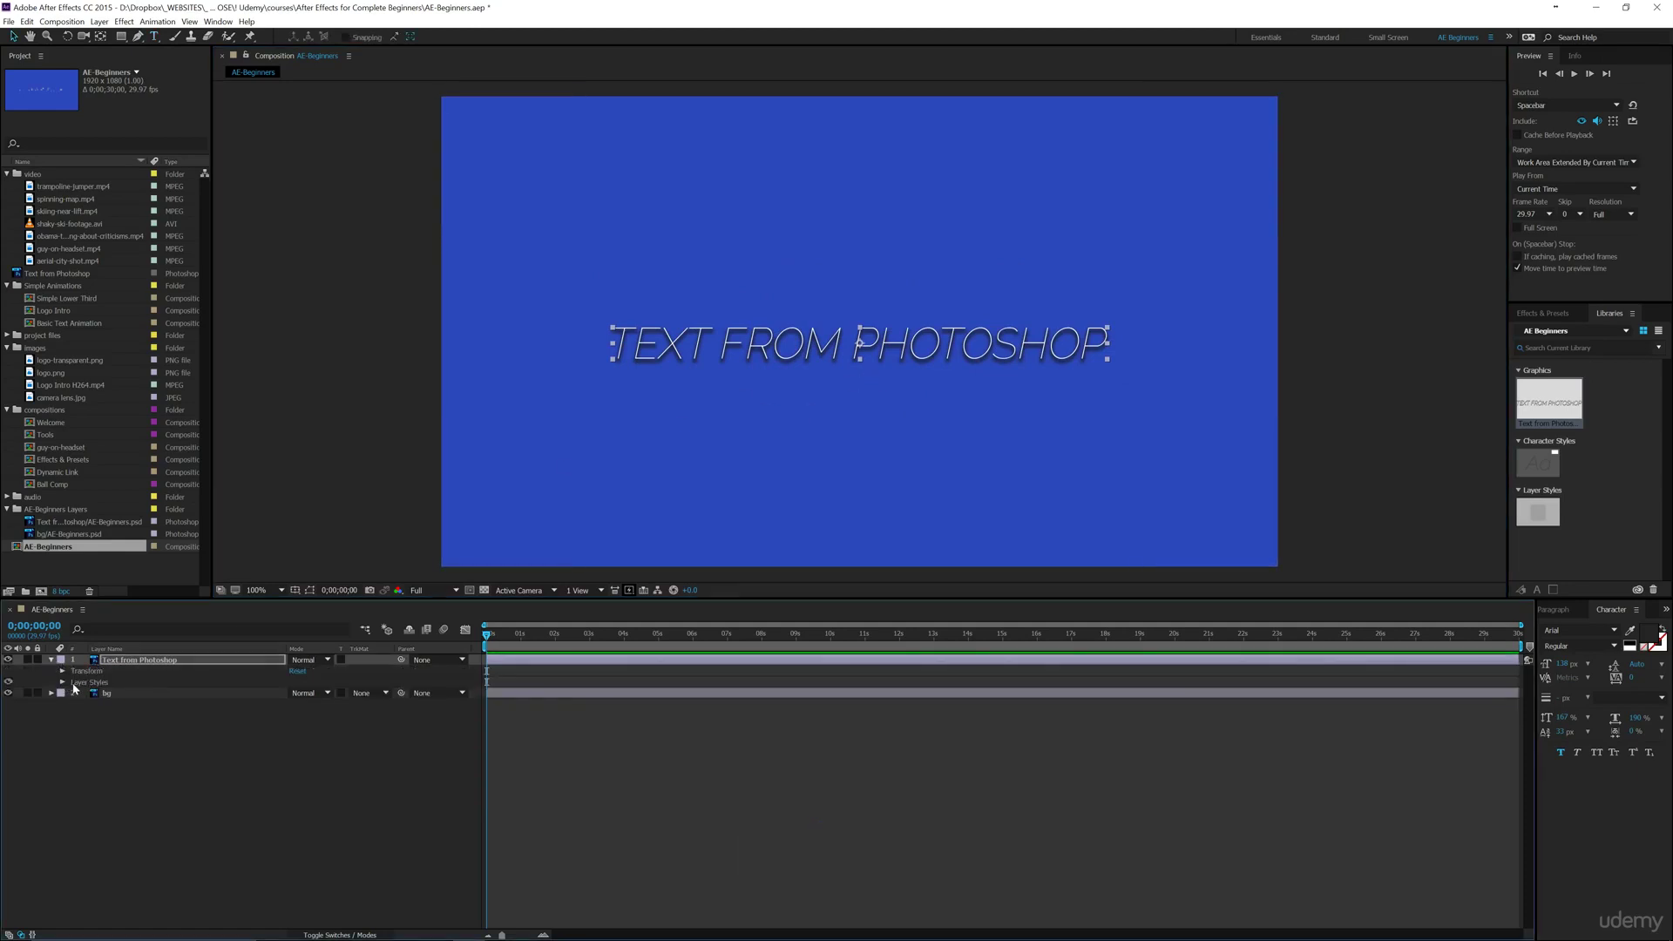
{"action": "left_click", "coordinate": [63, 683]}
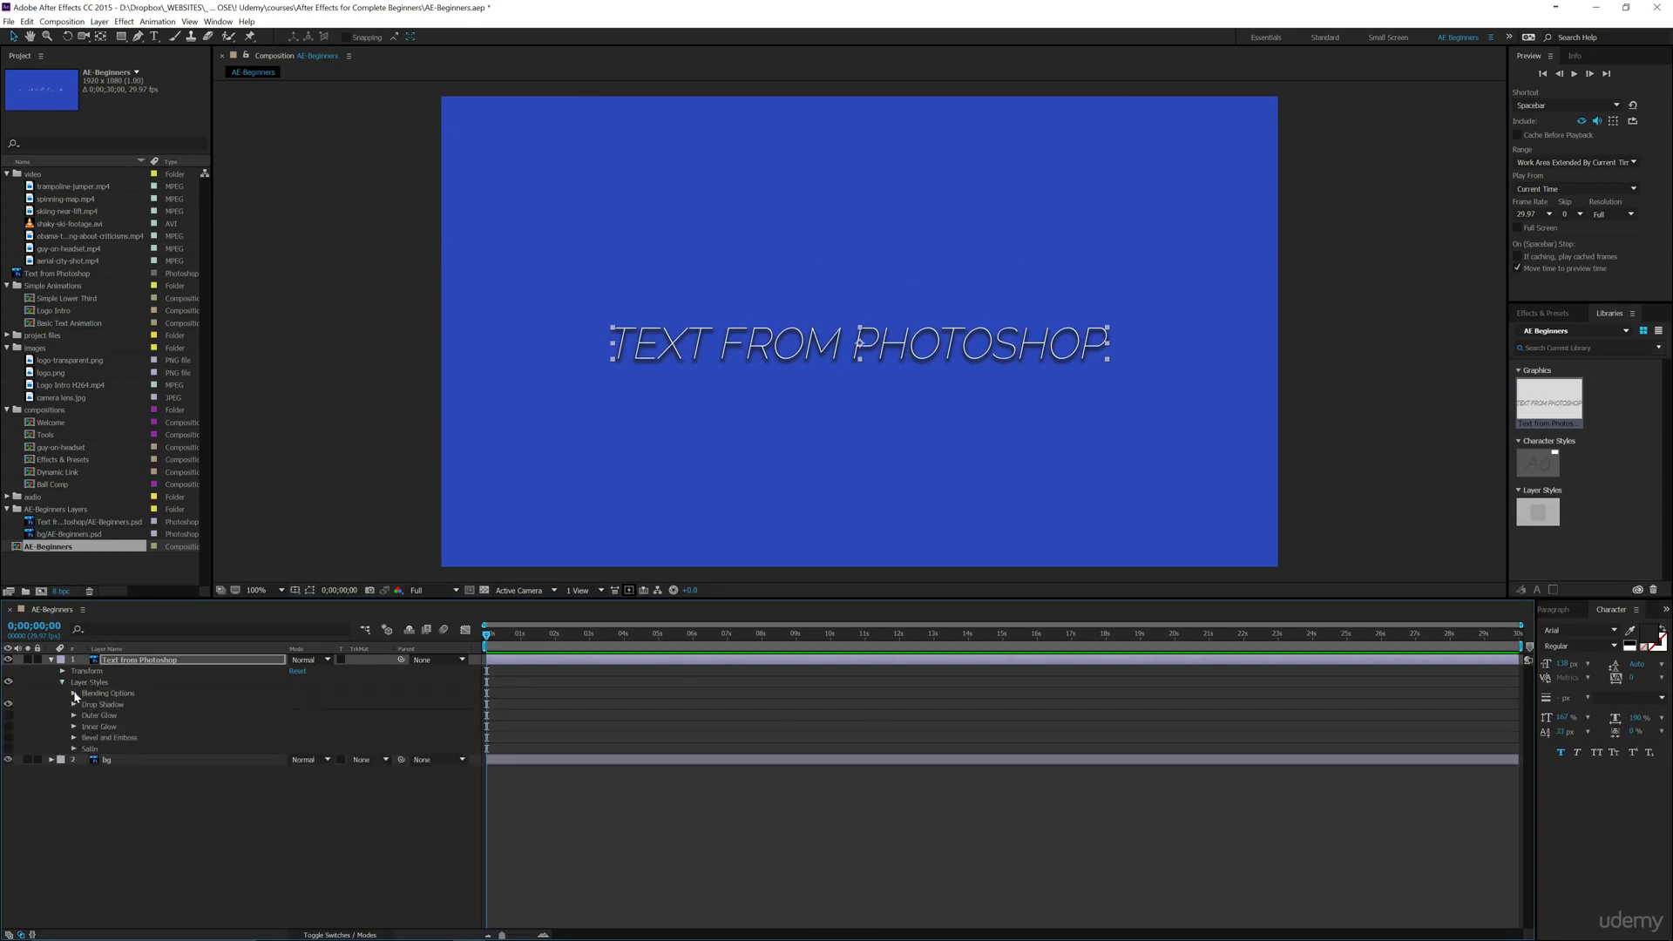
{"action": "left_click", "coordinate": [74, 705]}
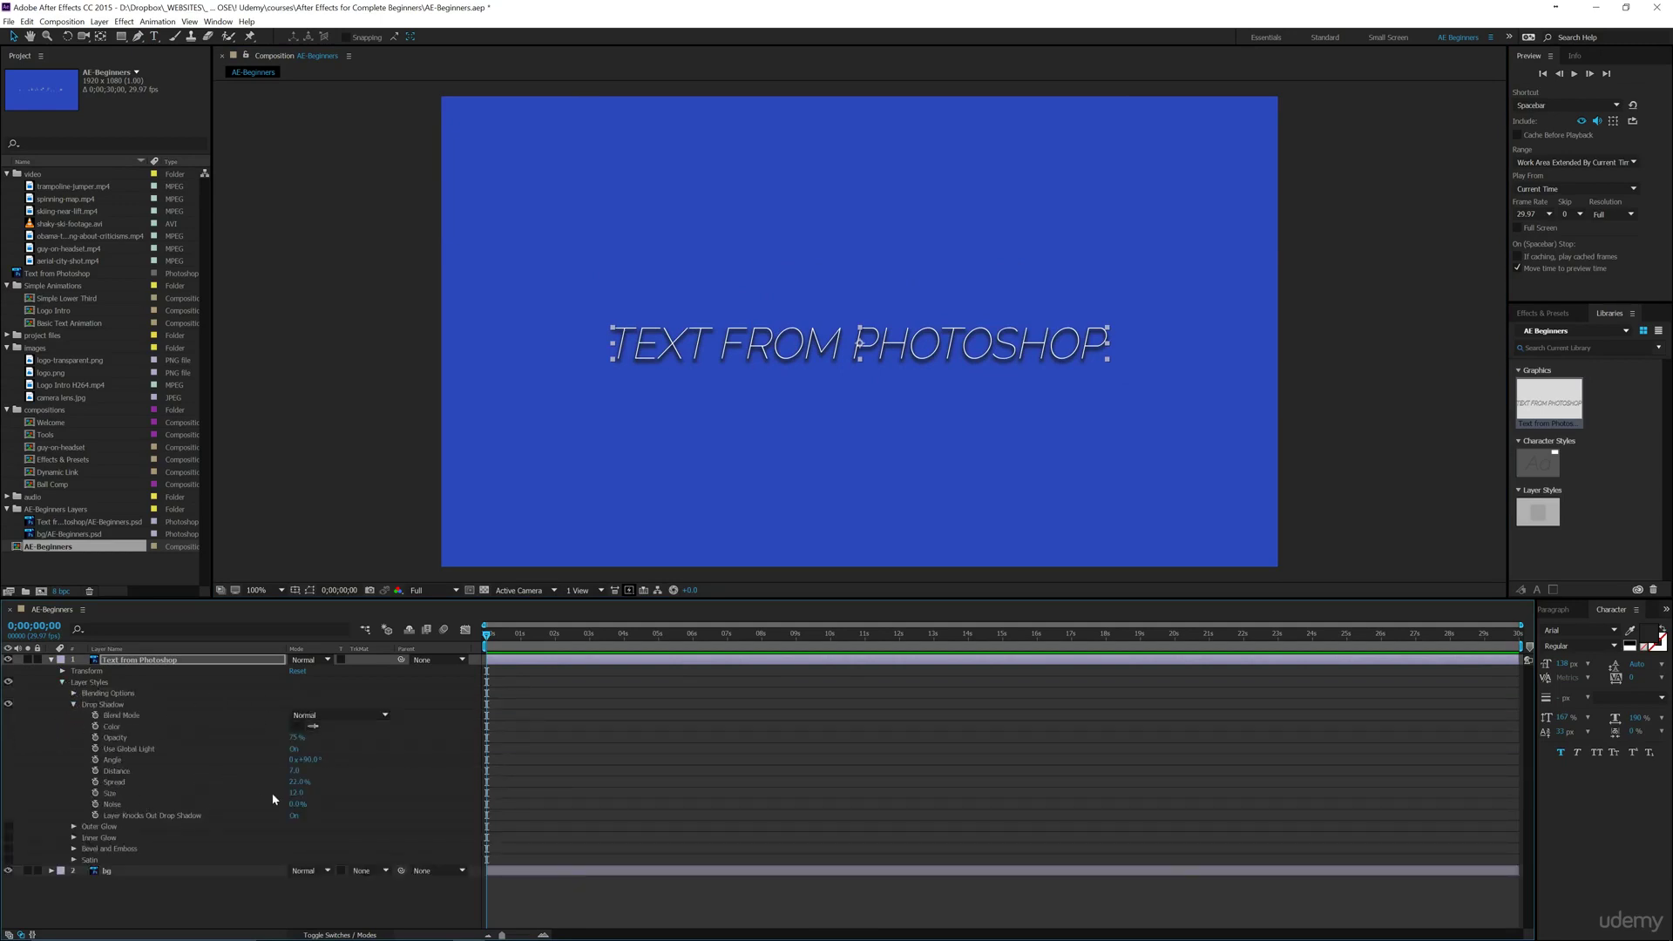
{"action": "left_click_drag", "start_coordinate": [296, 794], "coordinate": [356, 783]}
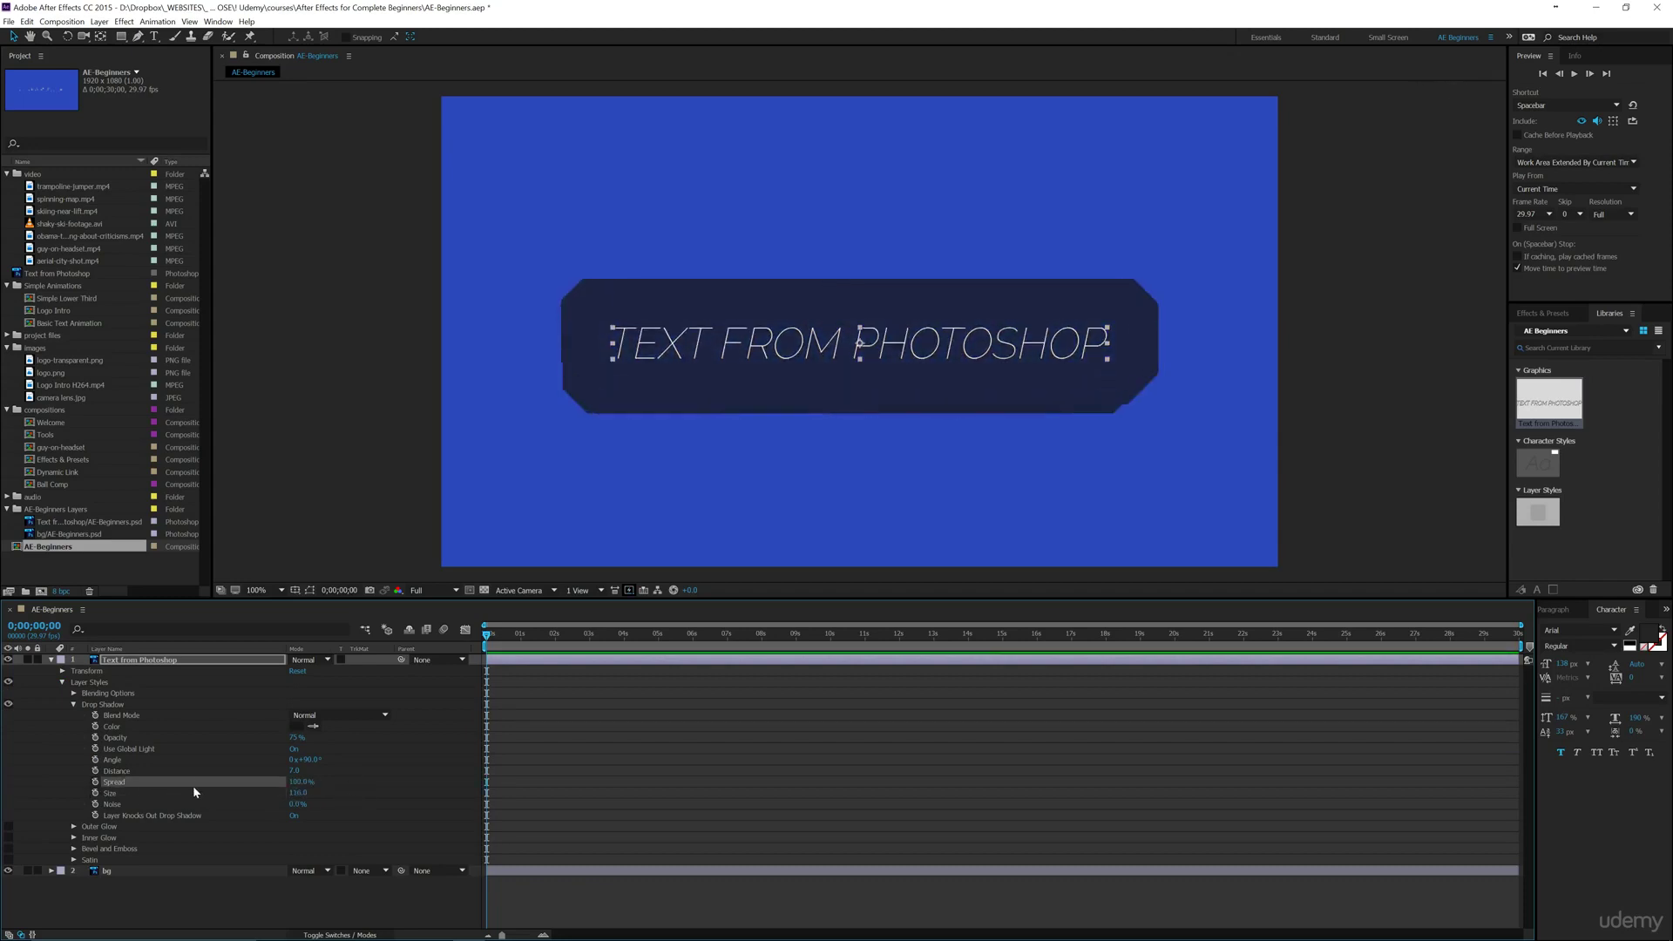
- Undo the Drop Shadow size and spread changes and collapse the layer styles
{"action": "key", "text": "ctrl+z"}
{"action": "key", "text": "ctrl+z"}
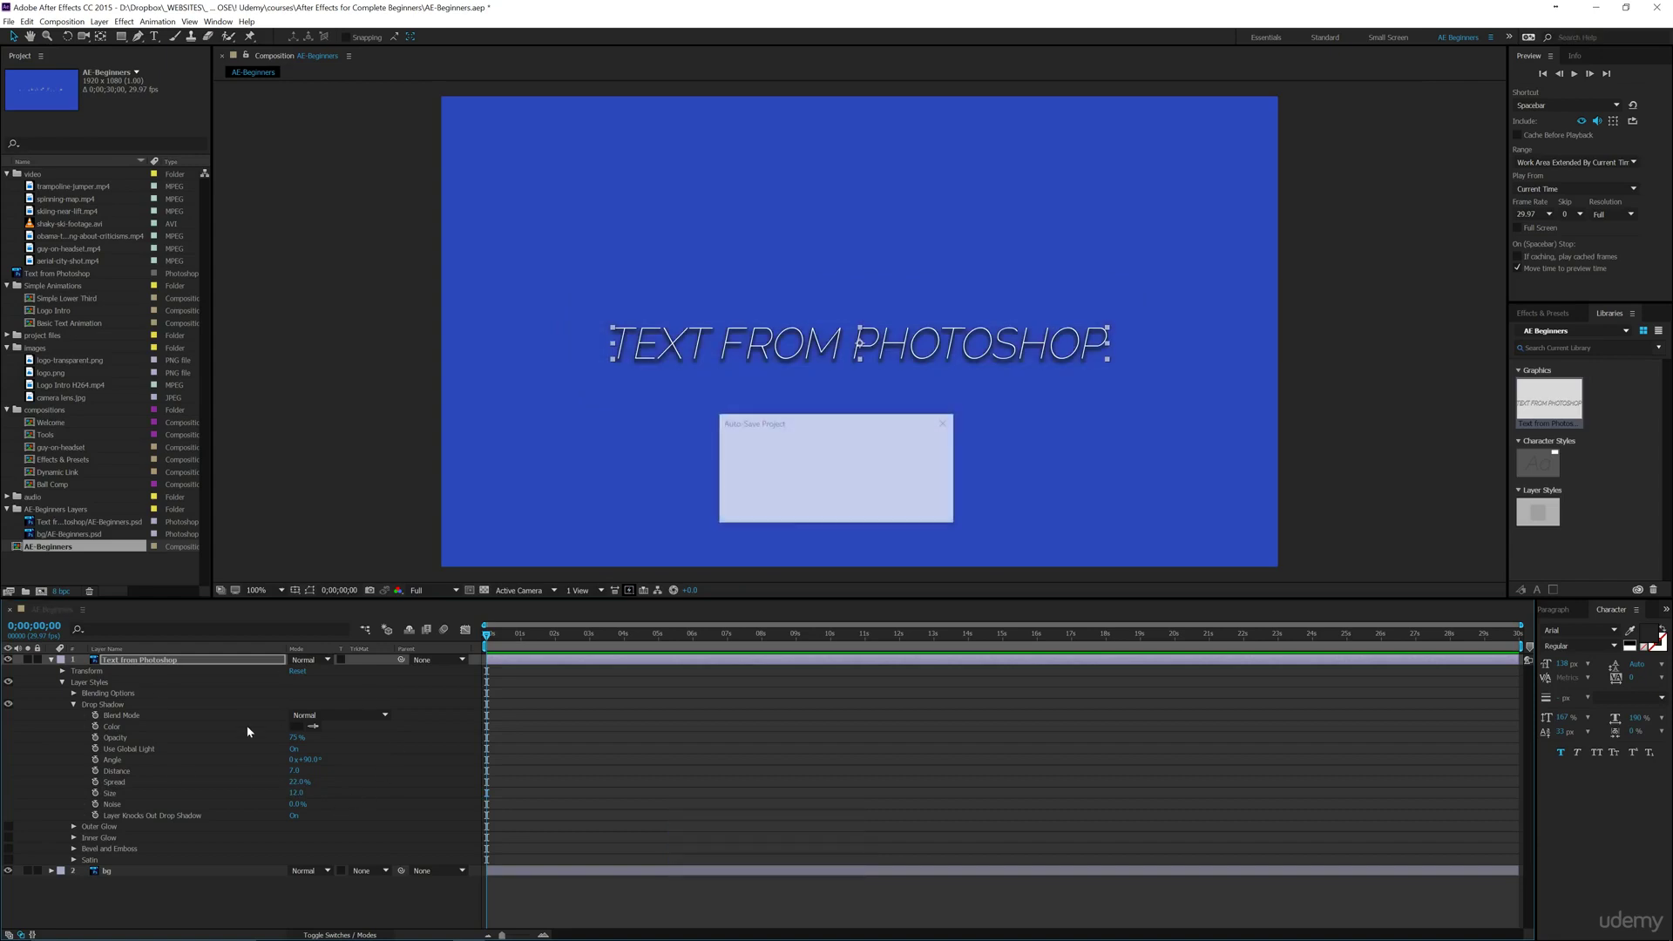
{"action": "left_click", "coordinate": [62, 683]}
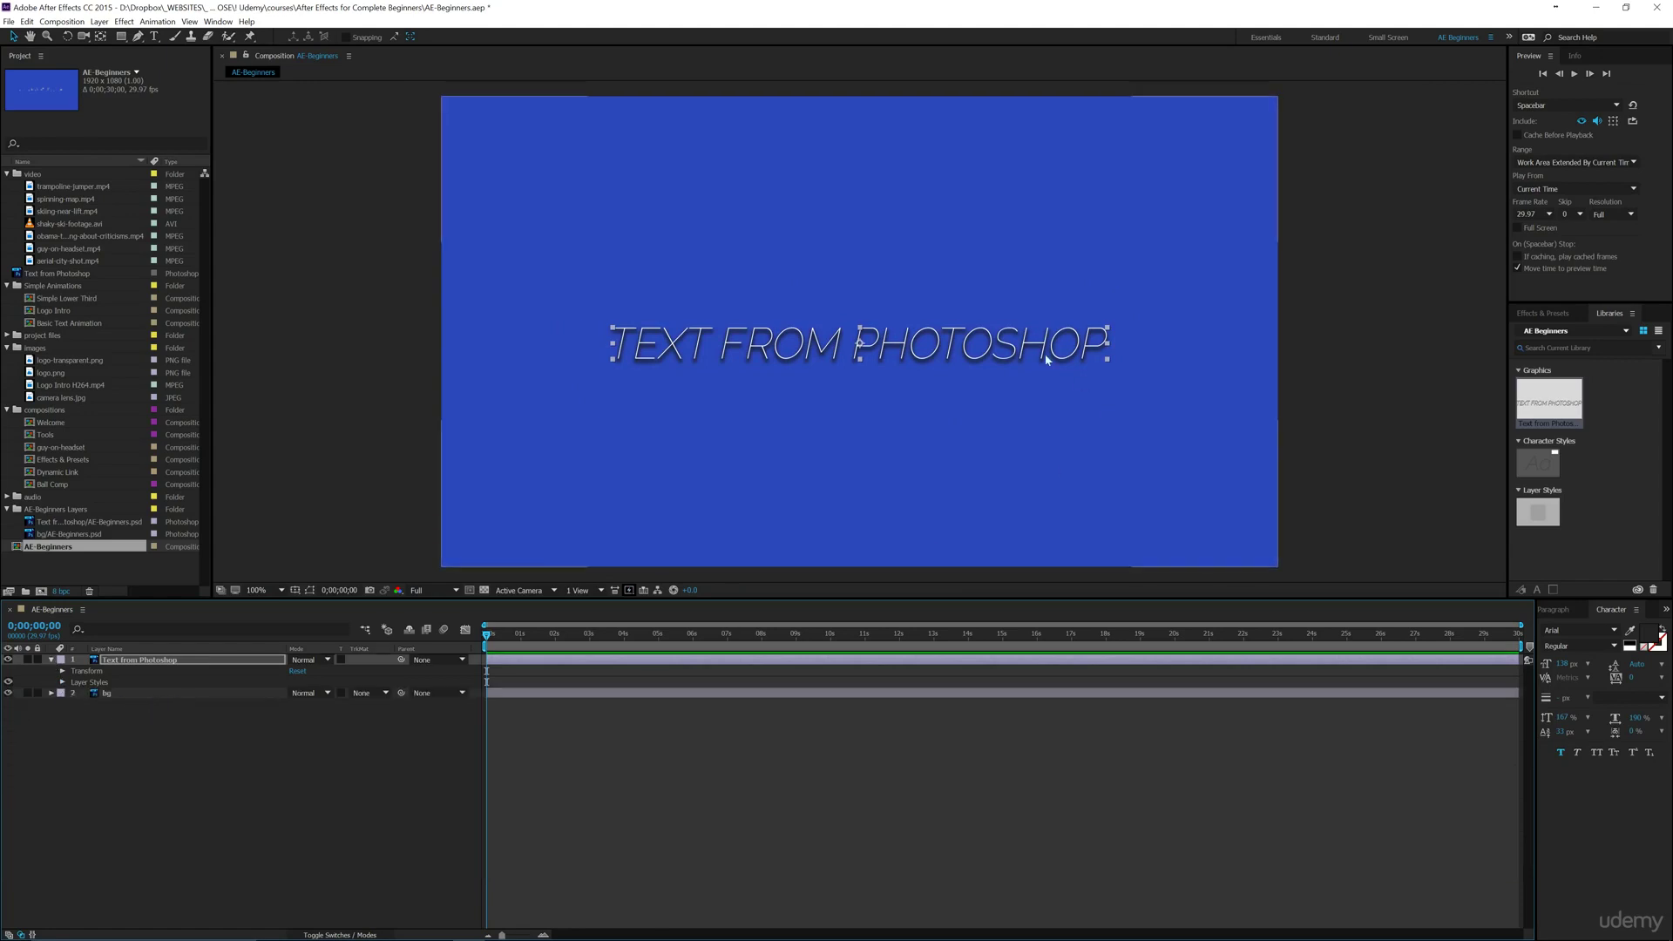
- Move the text layer slightly left and down in the AE-Beginners composition and deselect it
{"action": "mouse_move", "coordinate": [822, 359]}
{"action": "left_mouse_down"}
{"action": "mouse_move", "coordinate": [766, 321]}
{"action": "mouse_move", "coordinate": [801, 366]}
{"action": "left_mouse_up"}
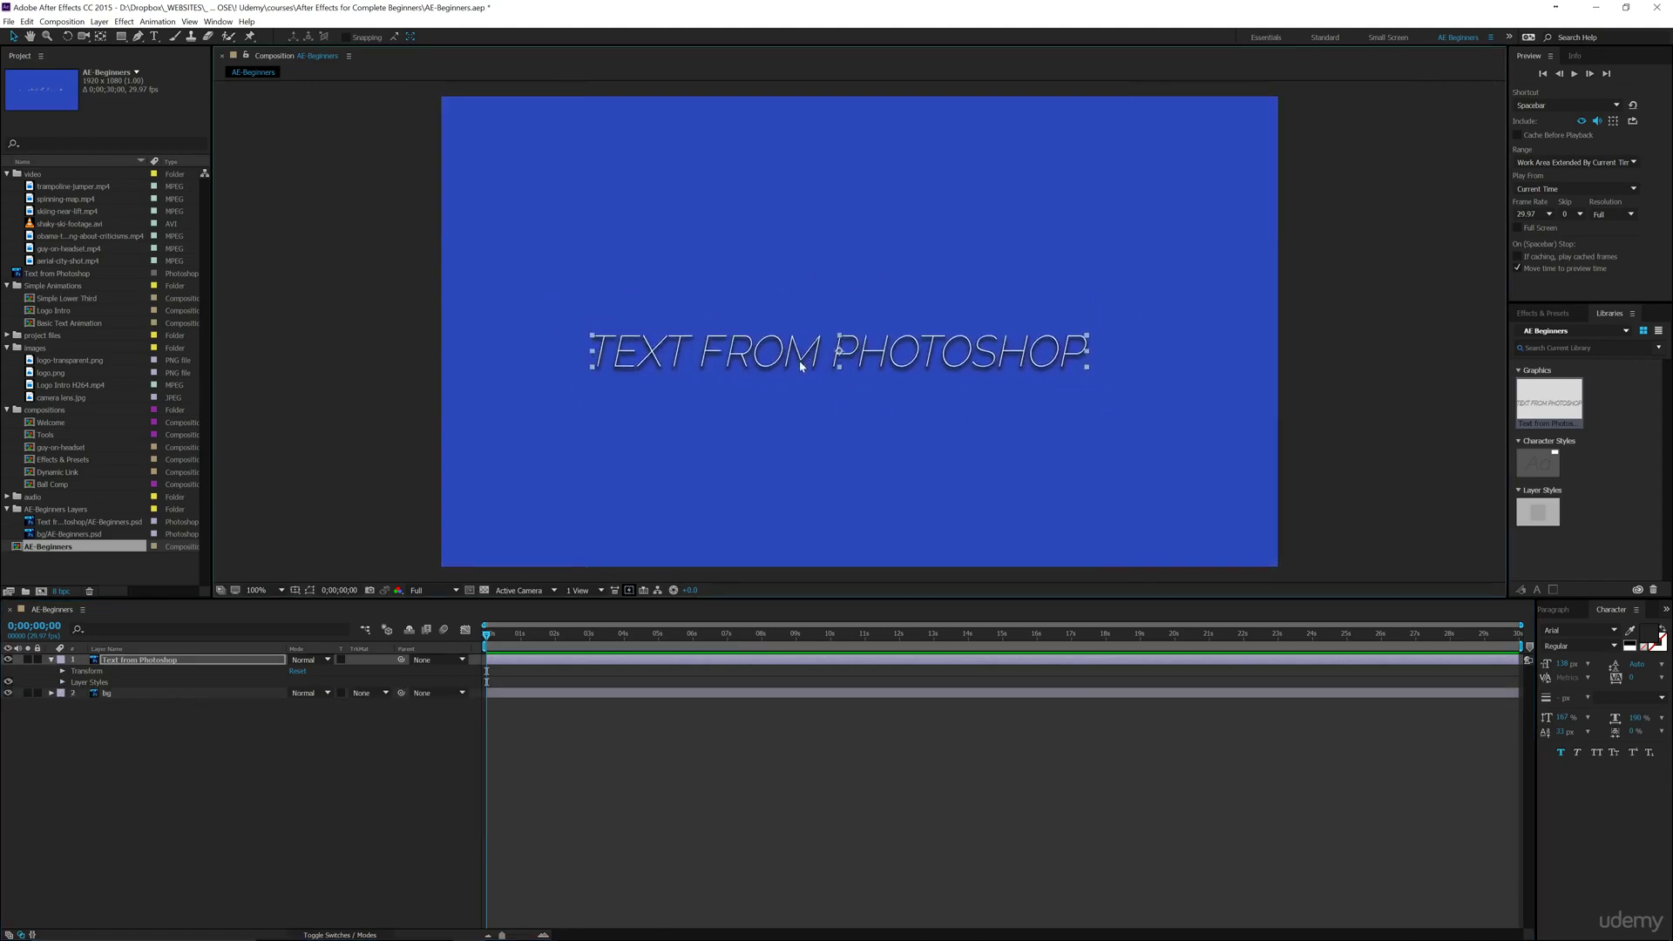
{"action": "left_click", "coordinate": [231, 760]}
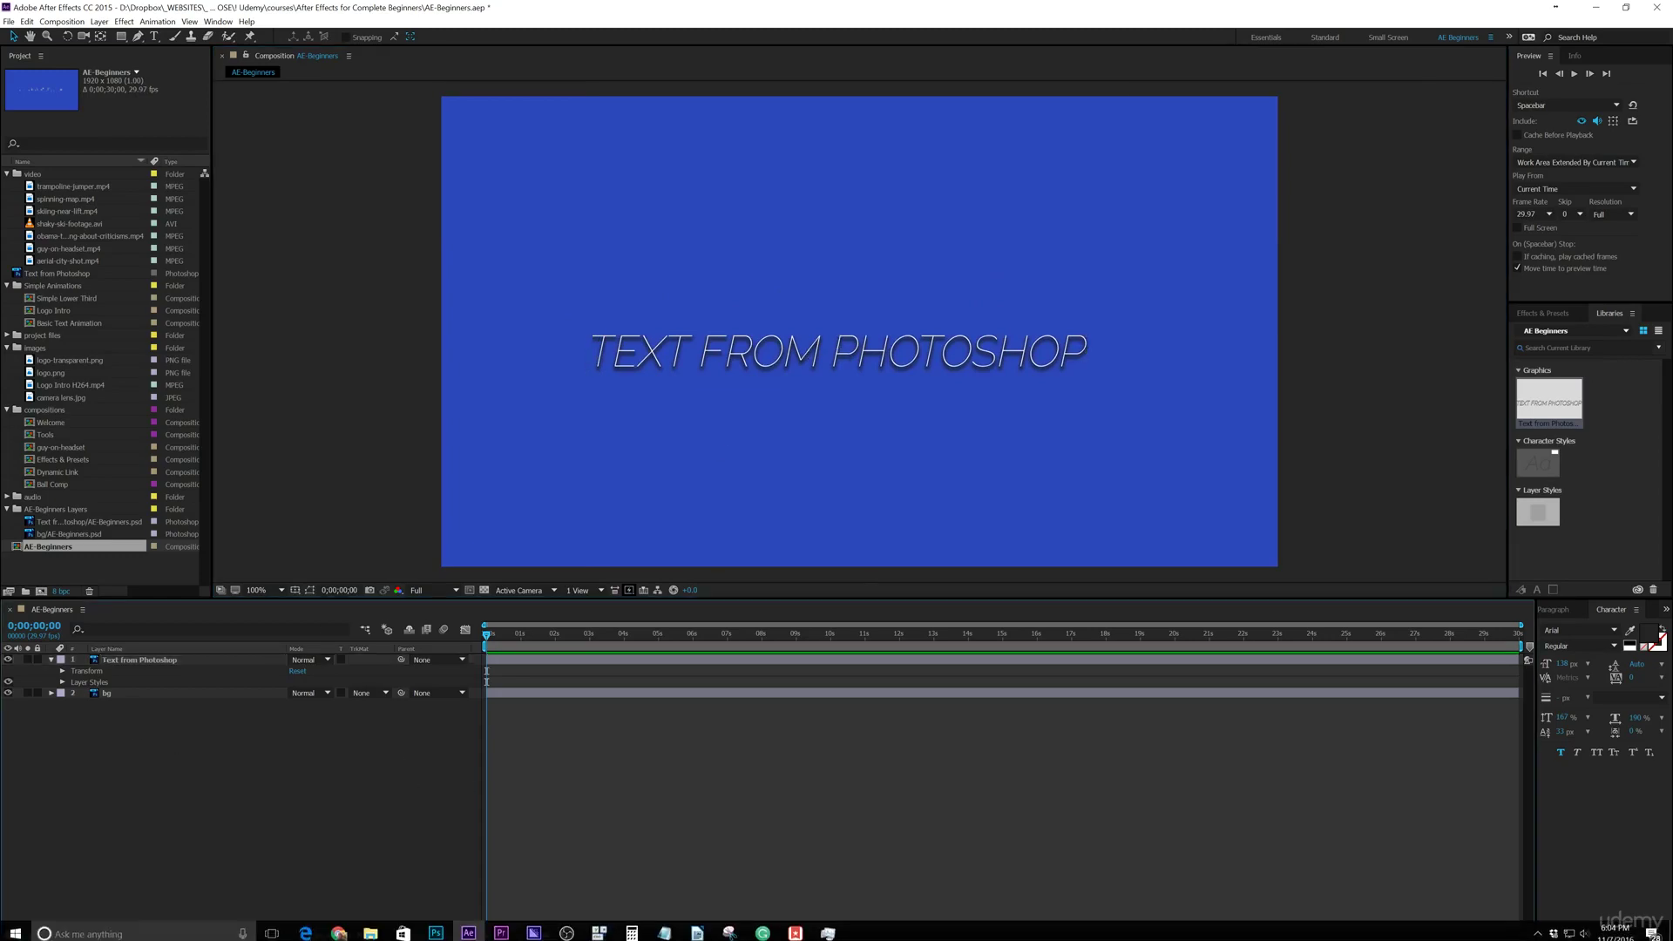
- Switch to Photoshop and rename the Text from Photoshop layer as New Layer Rename
{"action": "left_click", "coordinate": [437, 929]}
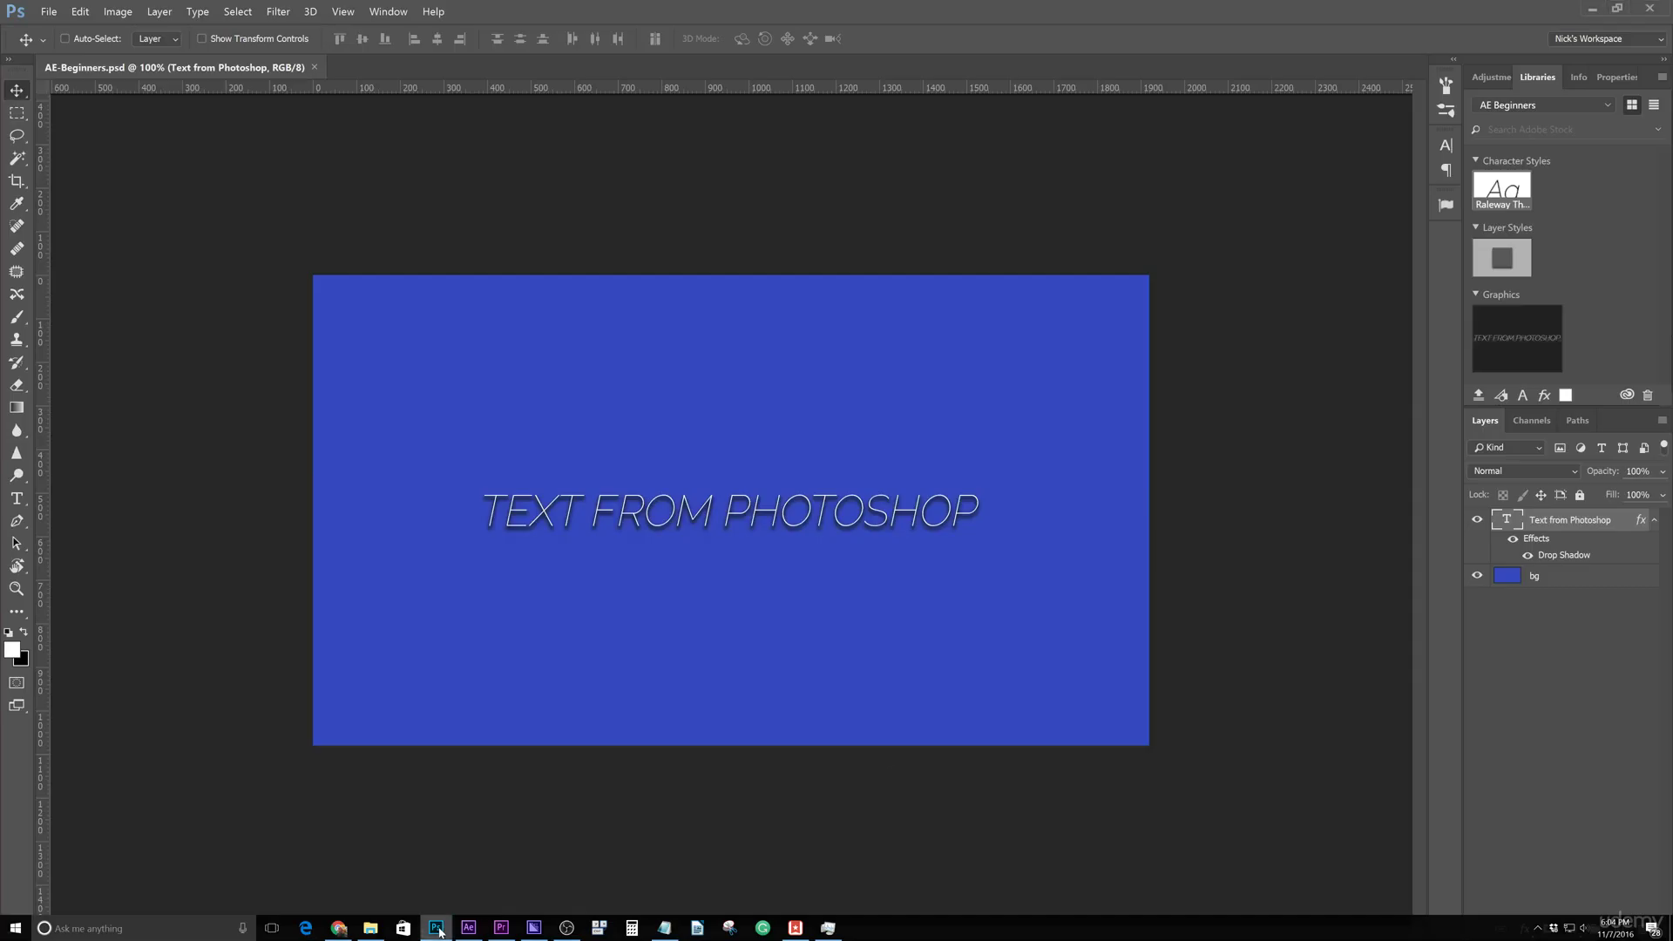
{"action": "double_click", "coordinate": [1556, 521]}
{"action": "type", "text": "New L"}
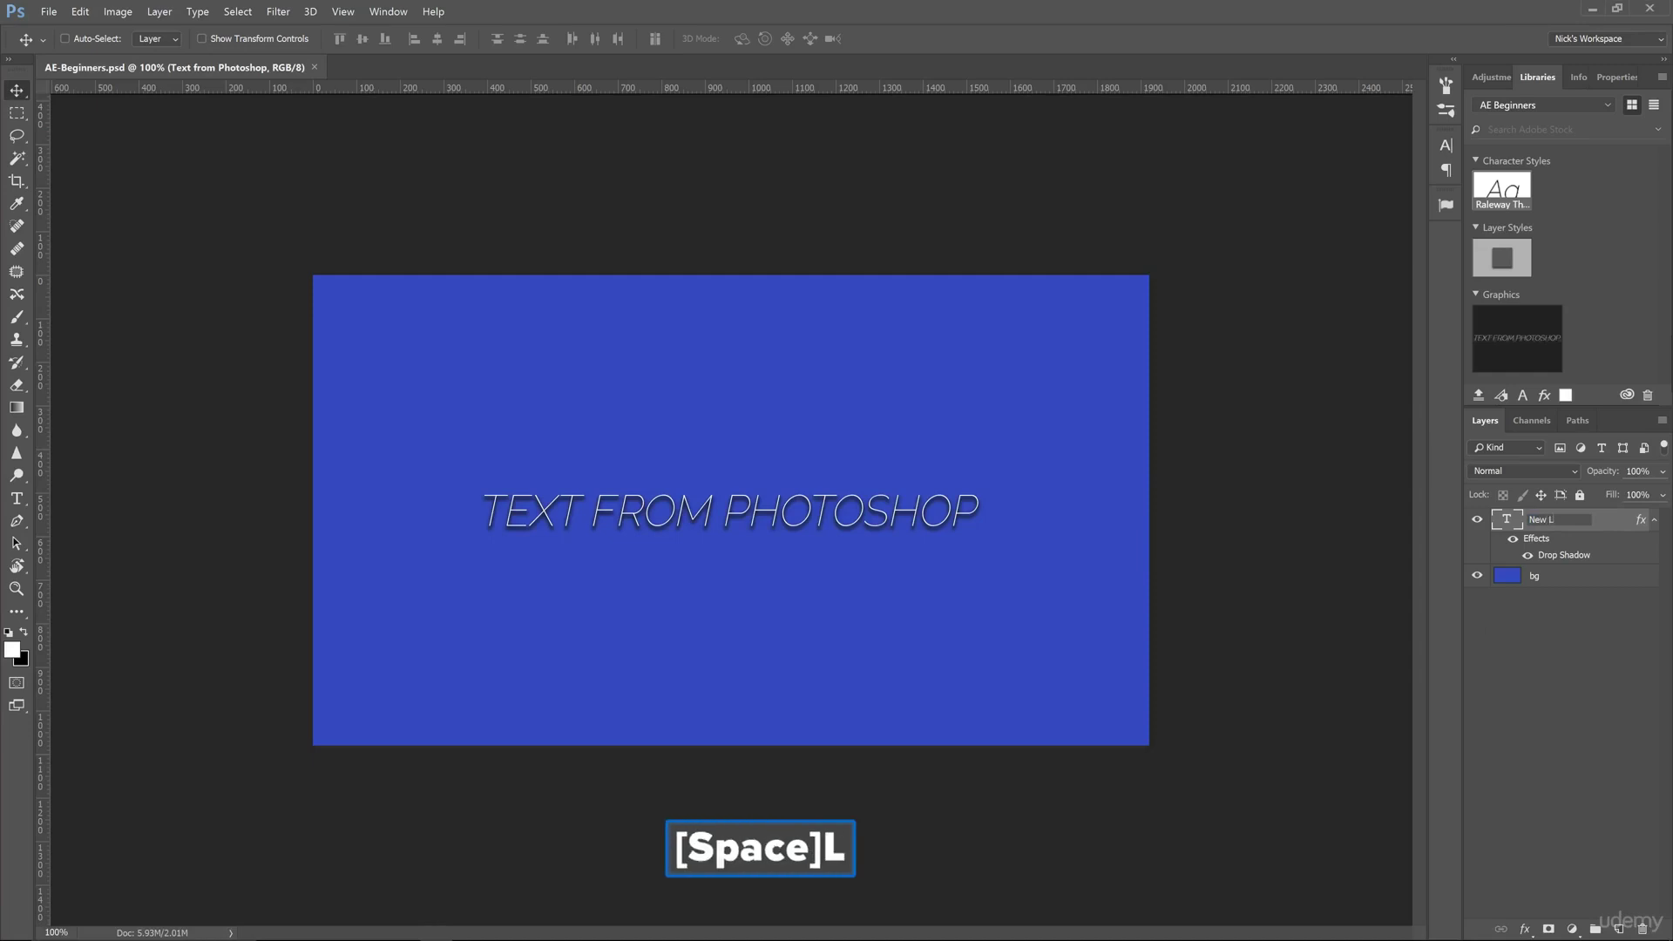
{"action": "type", "text": "ayer Rename"}
{"action": "key", "text": "Return"}
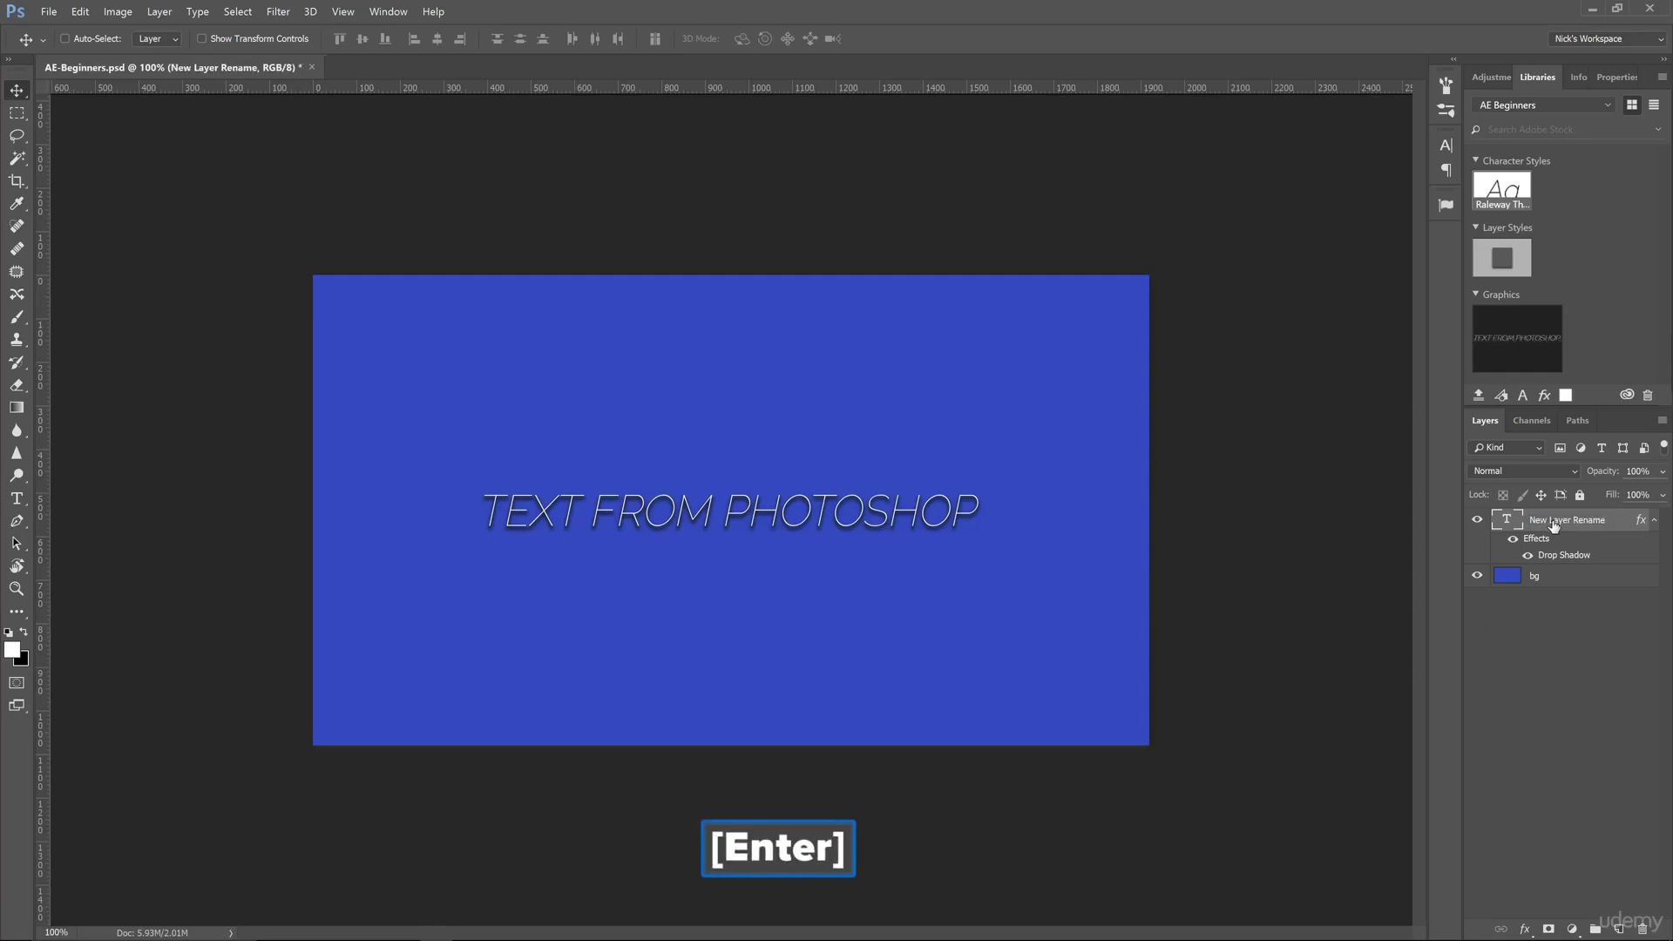
- Check the imported layer names in After Effects, then return to Photoshop and save AE-Beginners.psd
{"action": "key", "text": "alt+Tab"}
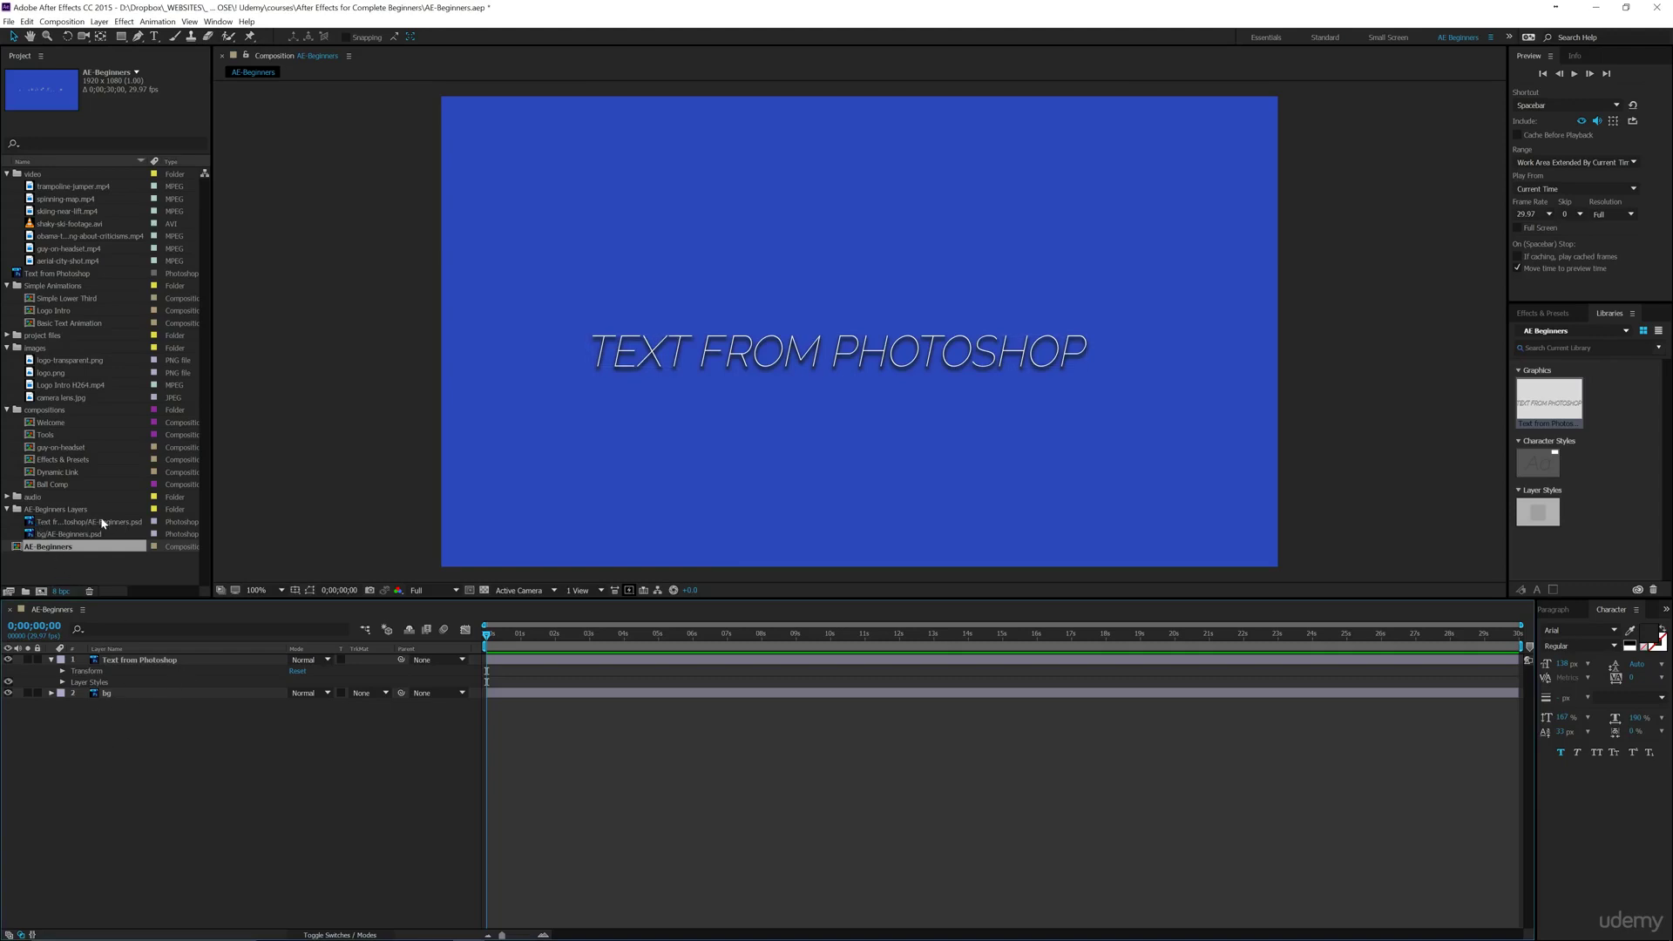
{"action": "mouse_move", "coordinate": [500, 936]}
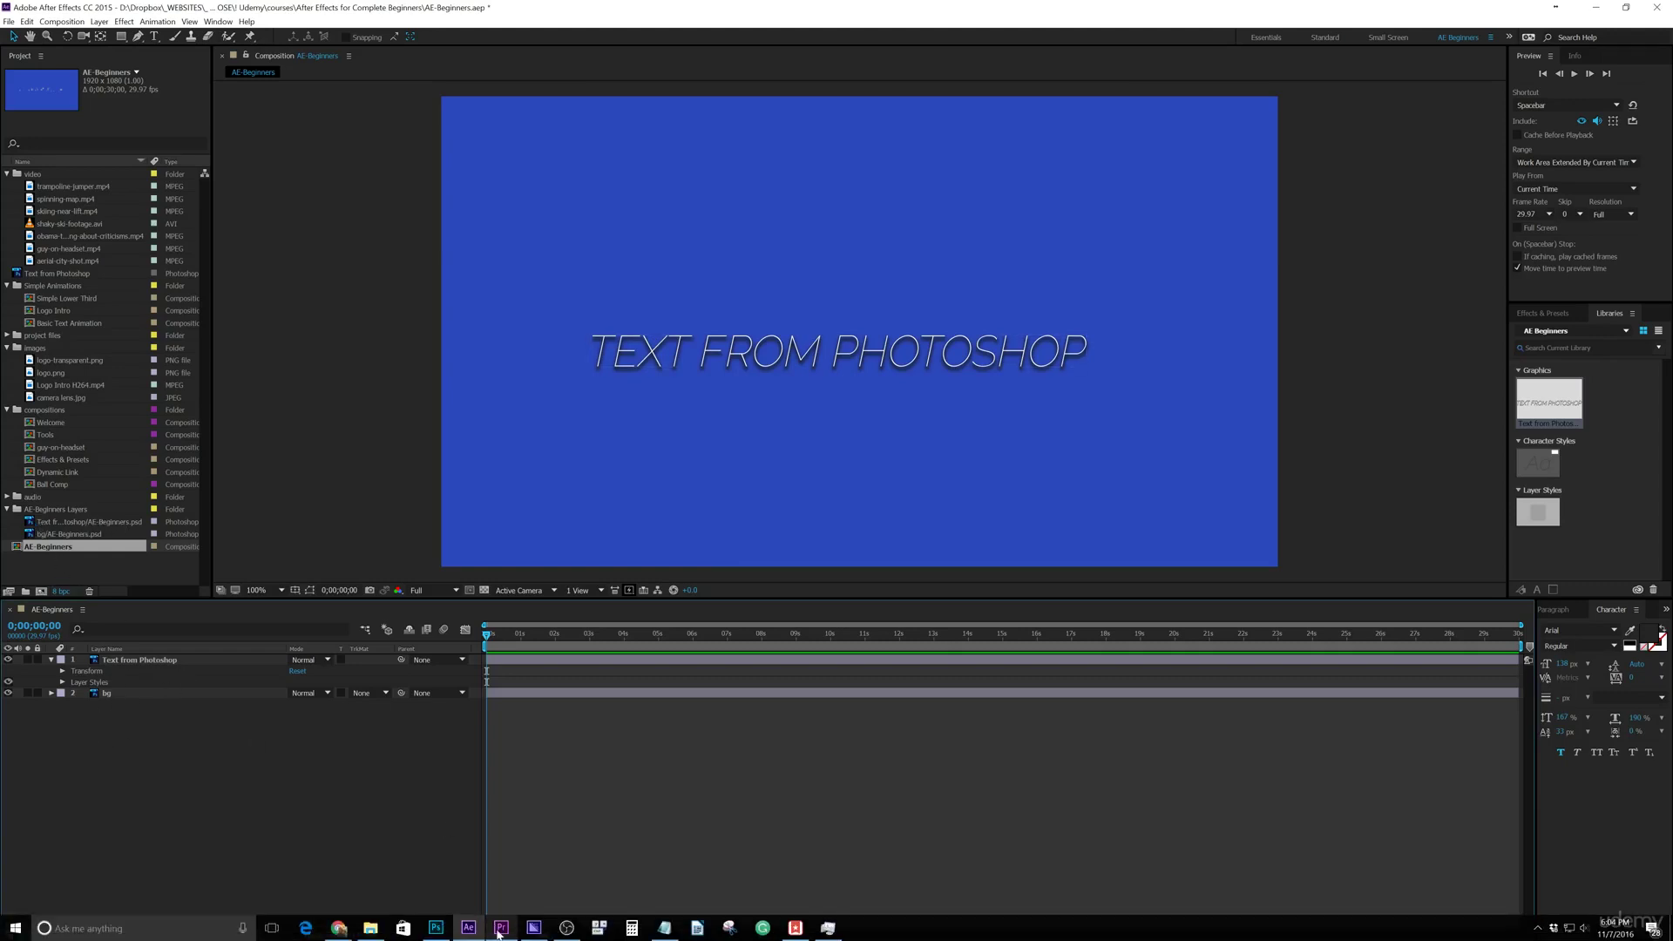
{"action": "left_click", "coordinate": [447, 932]}
{"action": "key", "text": "ctrl+s"}
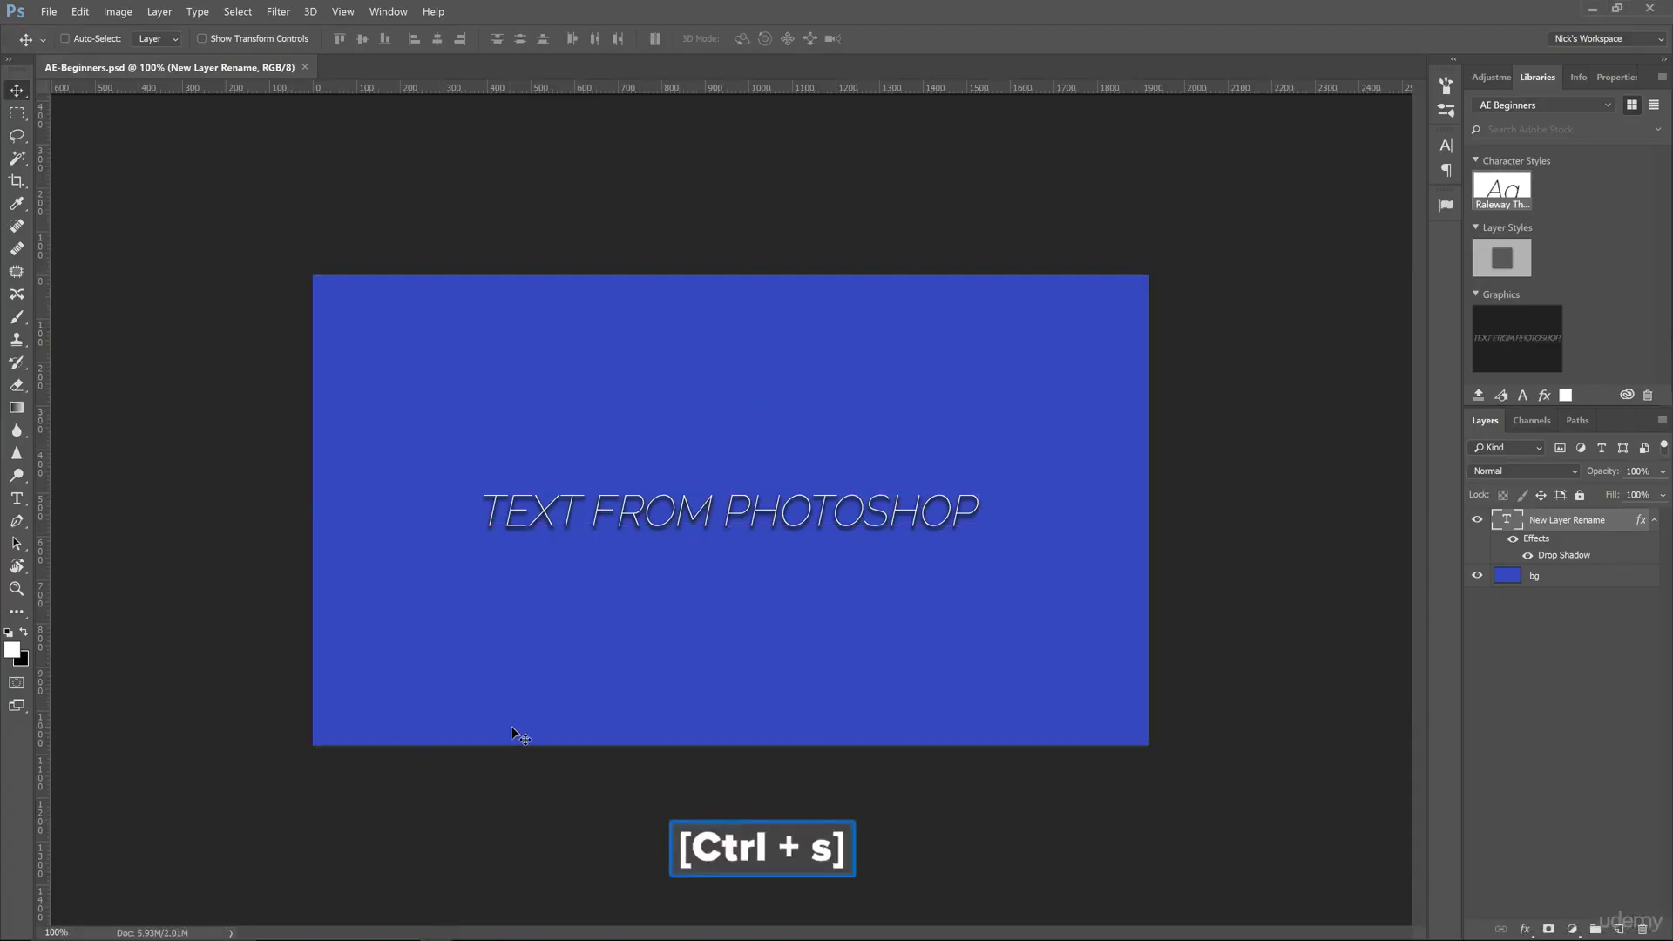
- Switch to After Effects, select the renamed text layer's footage item, and widen the project list and its name column to read full names
{"action": "left_click", "coordinate": [467, 934]}
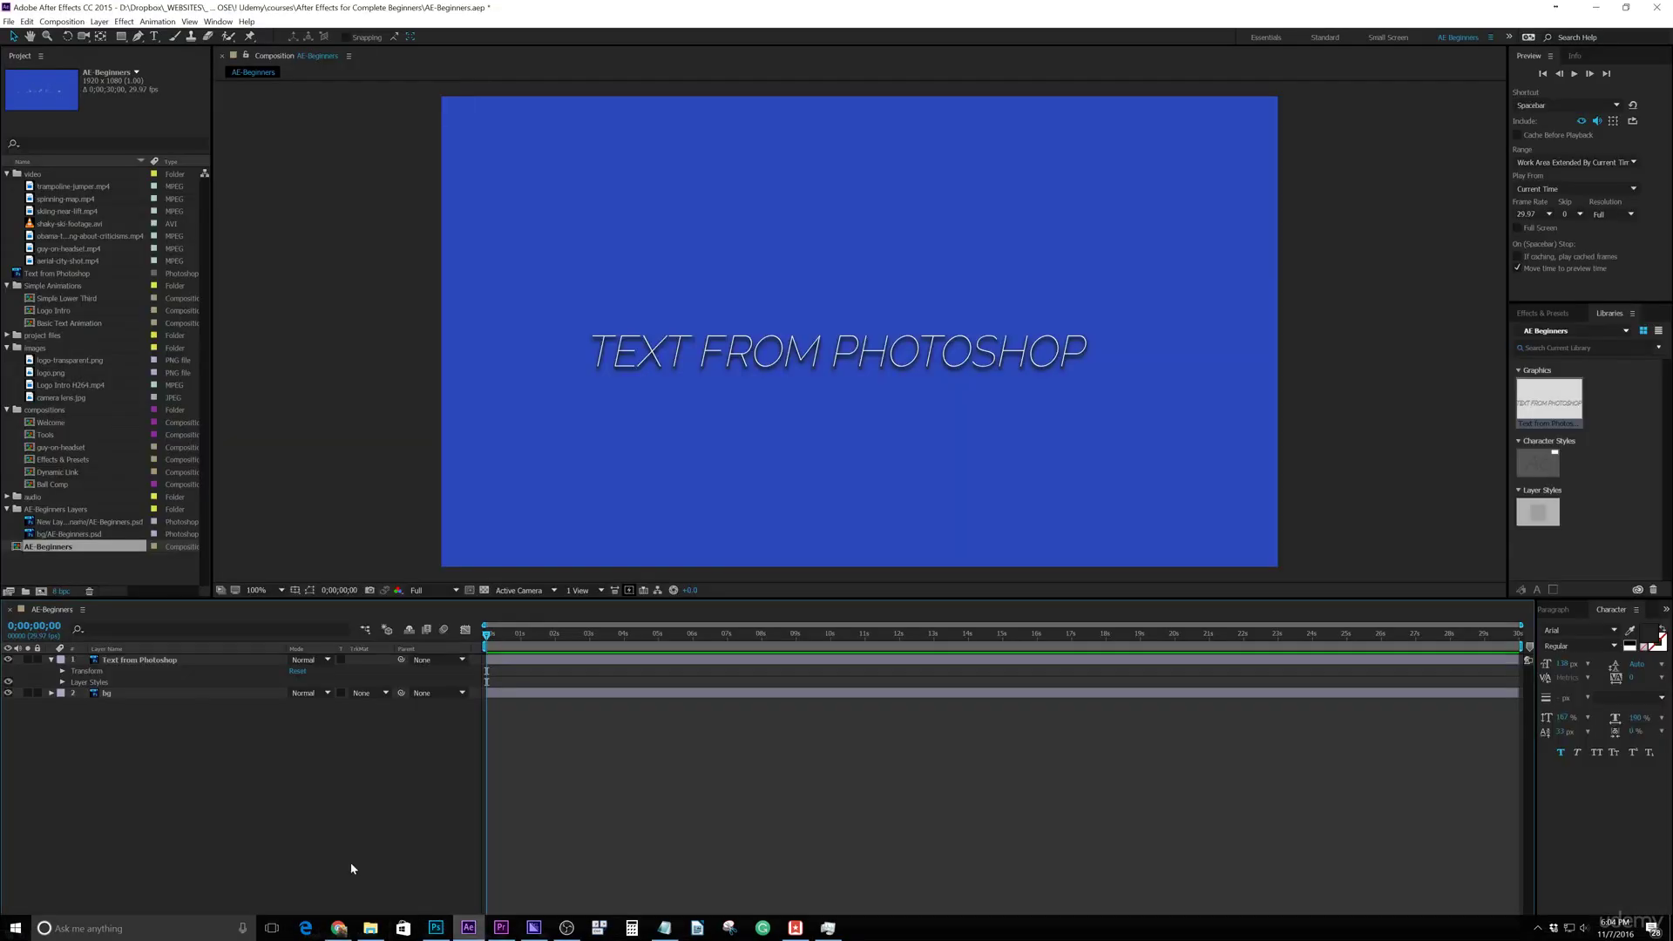
{"action": "left_click", "coordinate": [58, 523]}
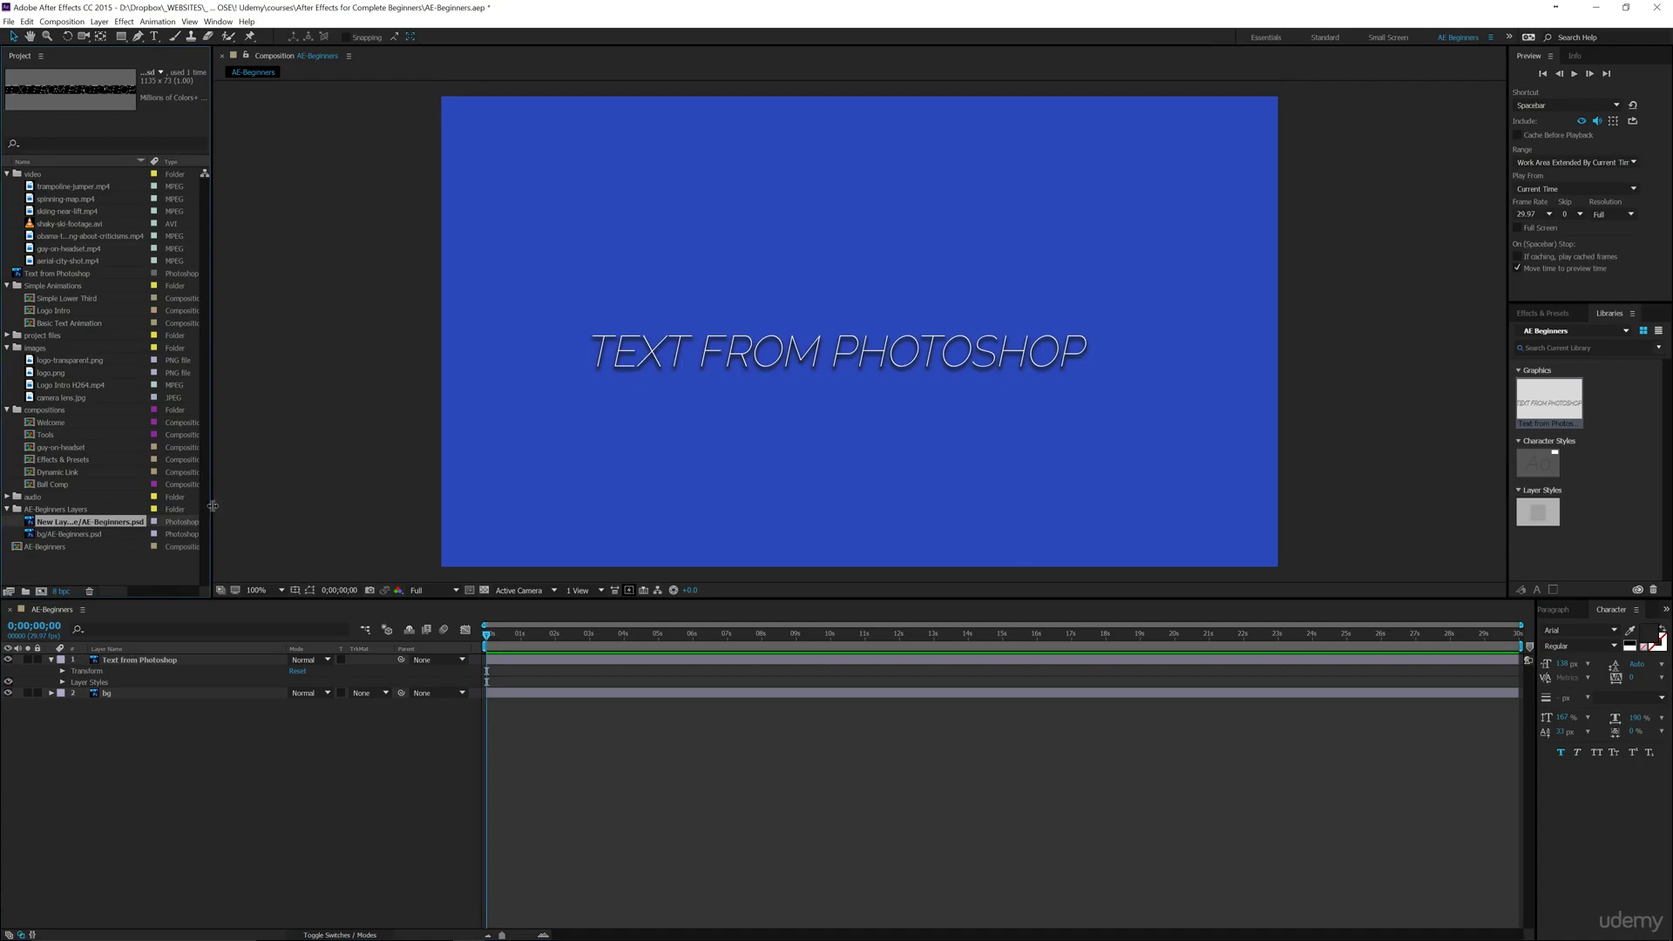
{"action": "left_click_drag", "start_coordinate": [210, 511], "coordinate": [351, 510]}
{"action": "left_click_drag", "start_coordinate": [145, 162], "coordinate": [229, 163]}
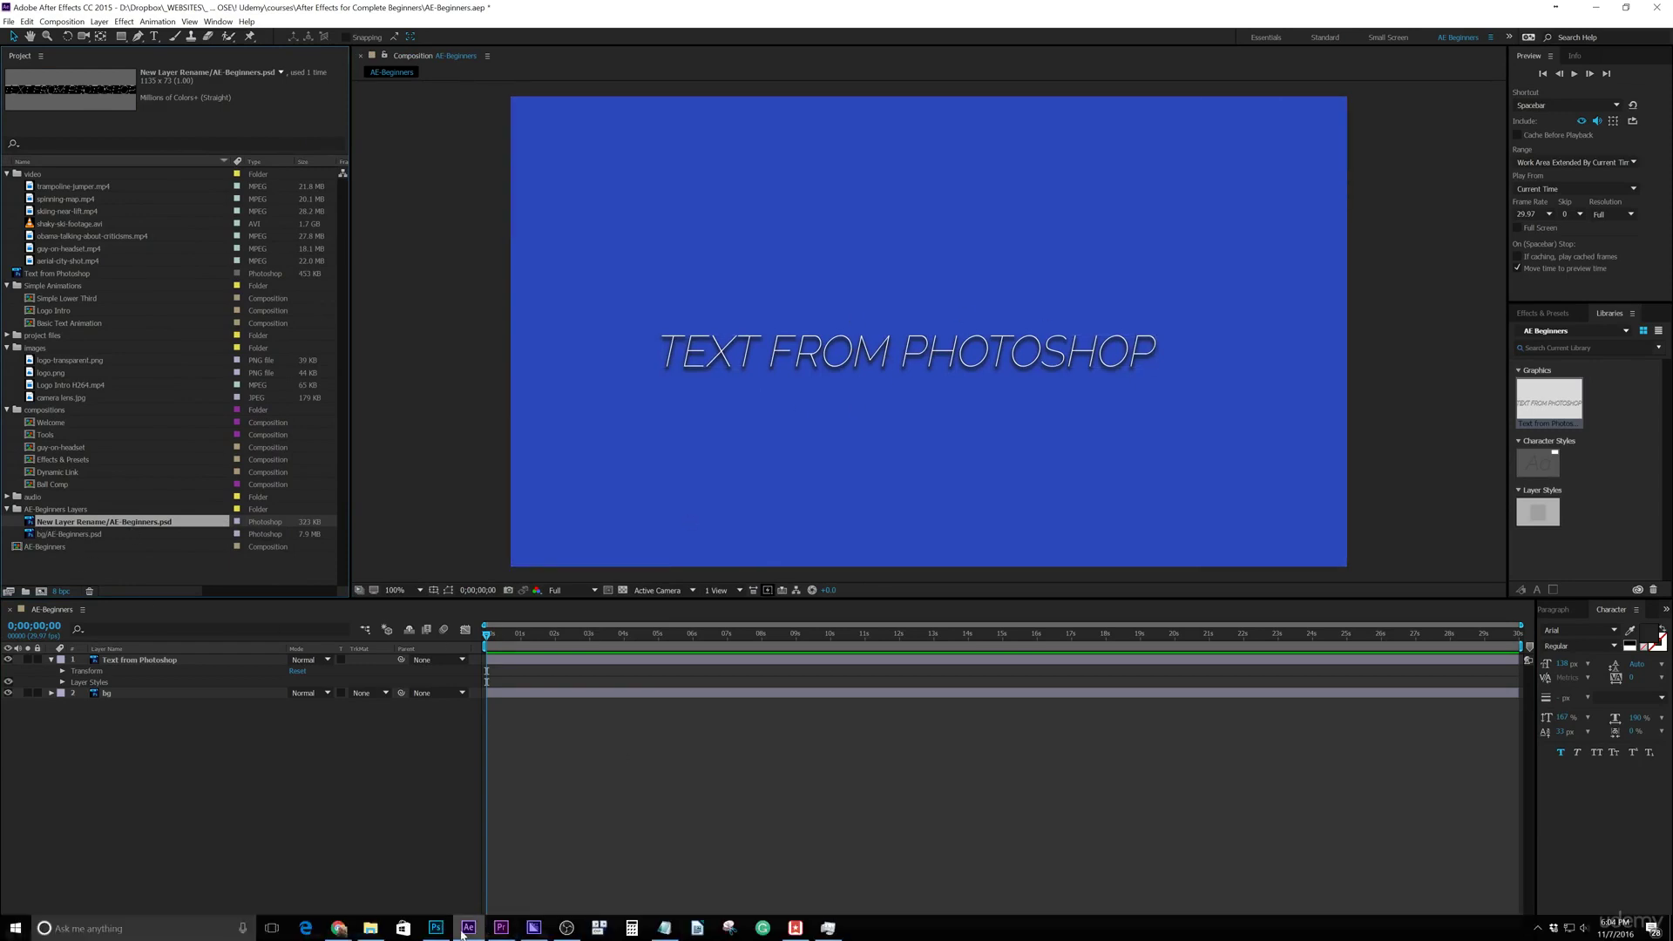
- Switch to Photoshop and replace the text layer's wording with "Different Text"
{"action": "left_click", "coordinate": [443, 936]}
{"action": "key", "text": "t"}
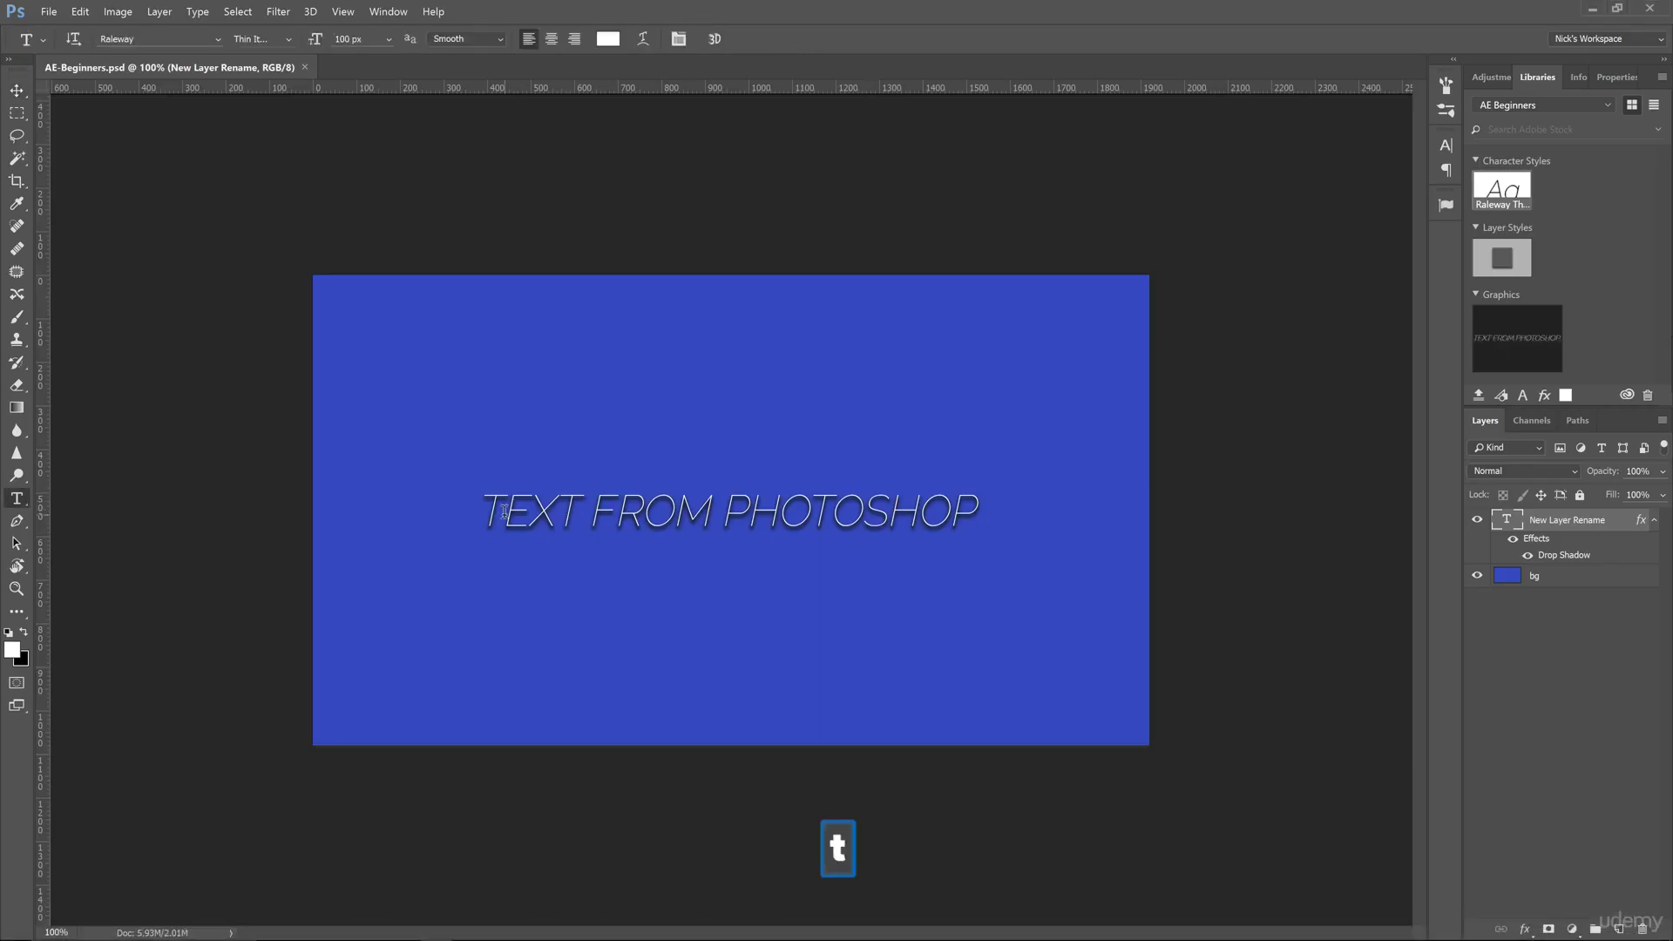
{"action": "left_click_drag", "start_coordinate": [489, 512], "coordinate": [976, 515]}
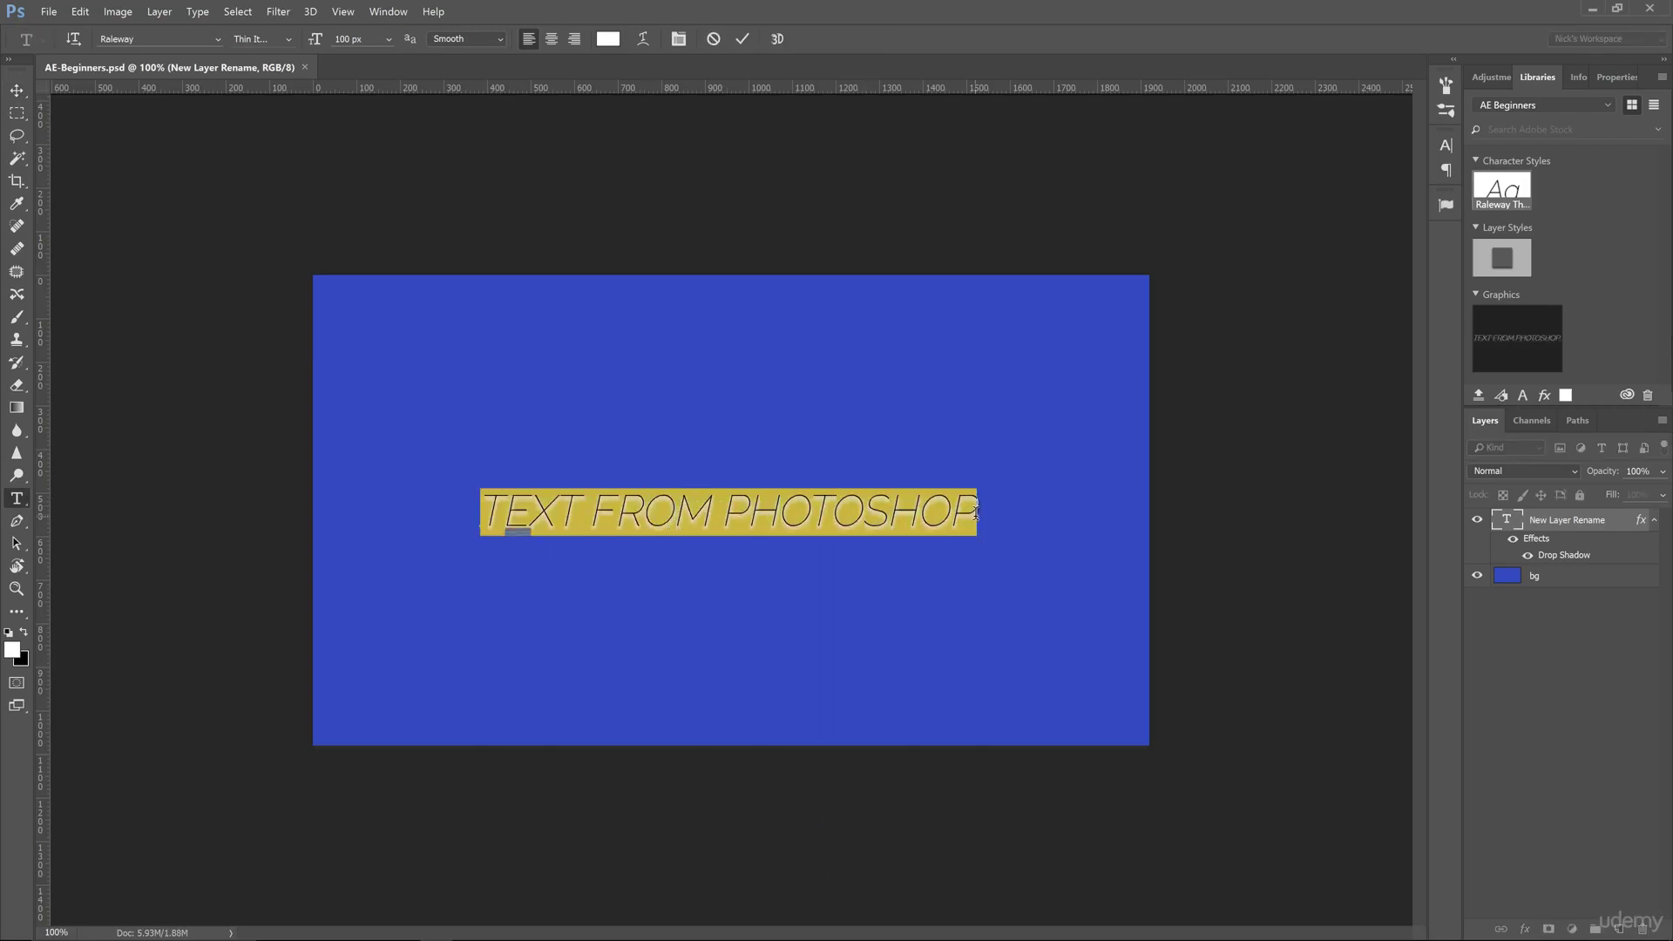
{"action": "type", "text": "Different "}
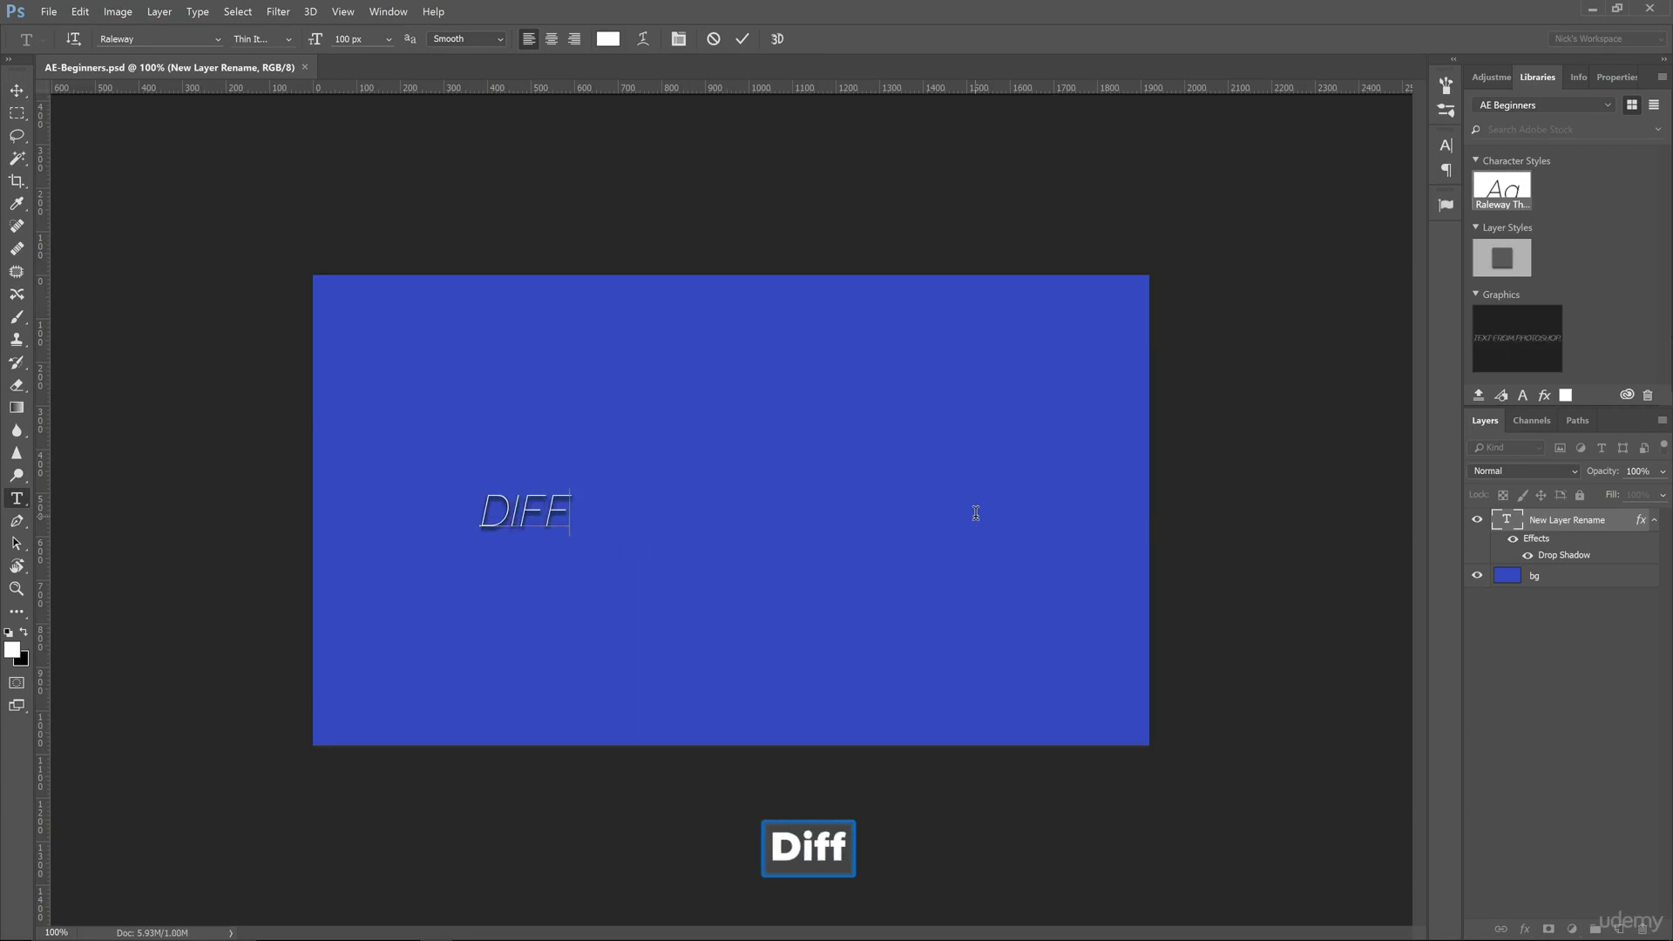
{"action": "type", "text": "Text"}
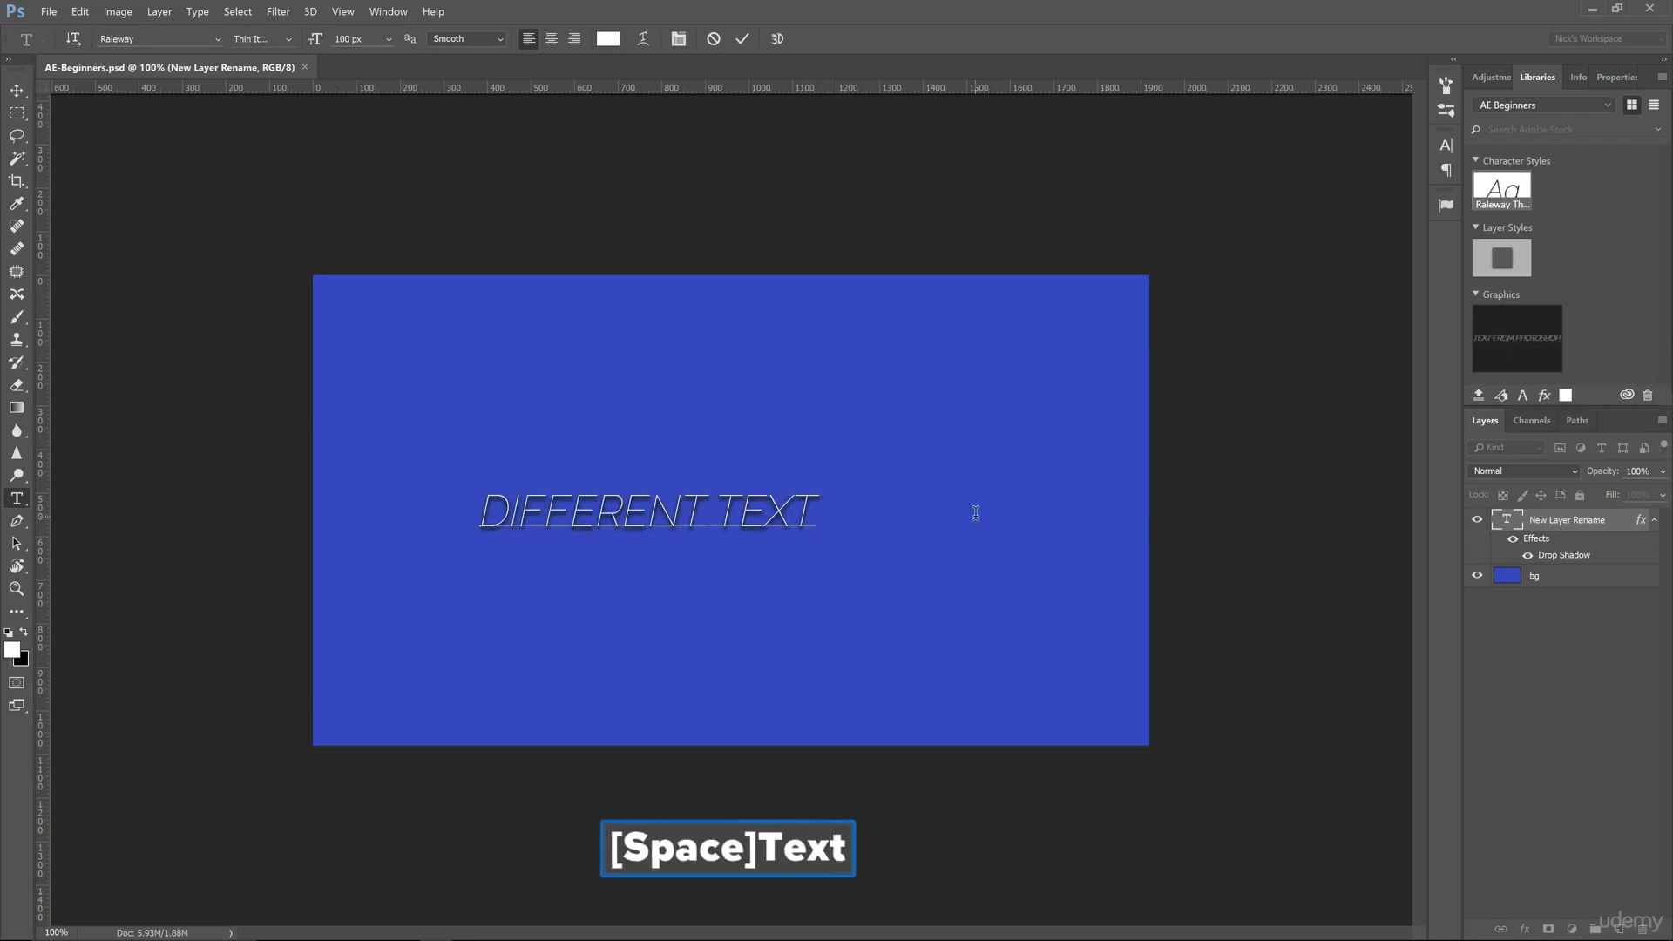
{"action": "key", "text": "ctrl+Return"}
- Move the Different Text layer right toward the middle of the canvas and save the document
{"action": "key", "text": "v"}
{"action": "left_click_drag", "start_coordinate": [743, 528], "coordinate": [835, 527]}
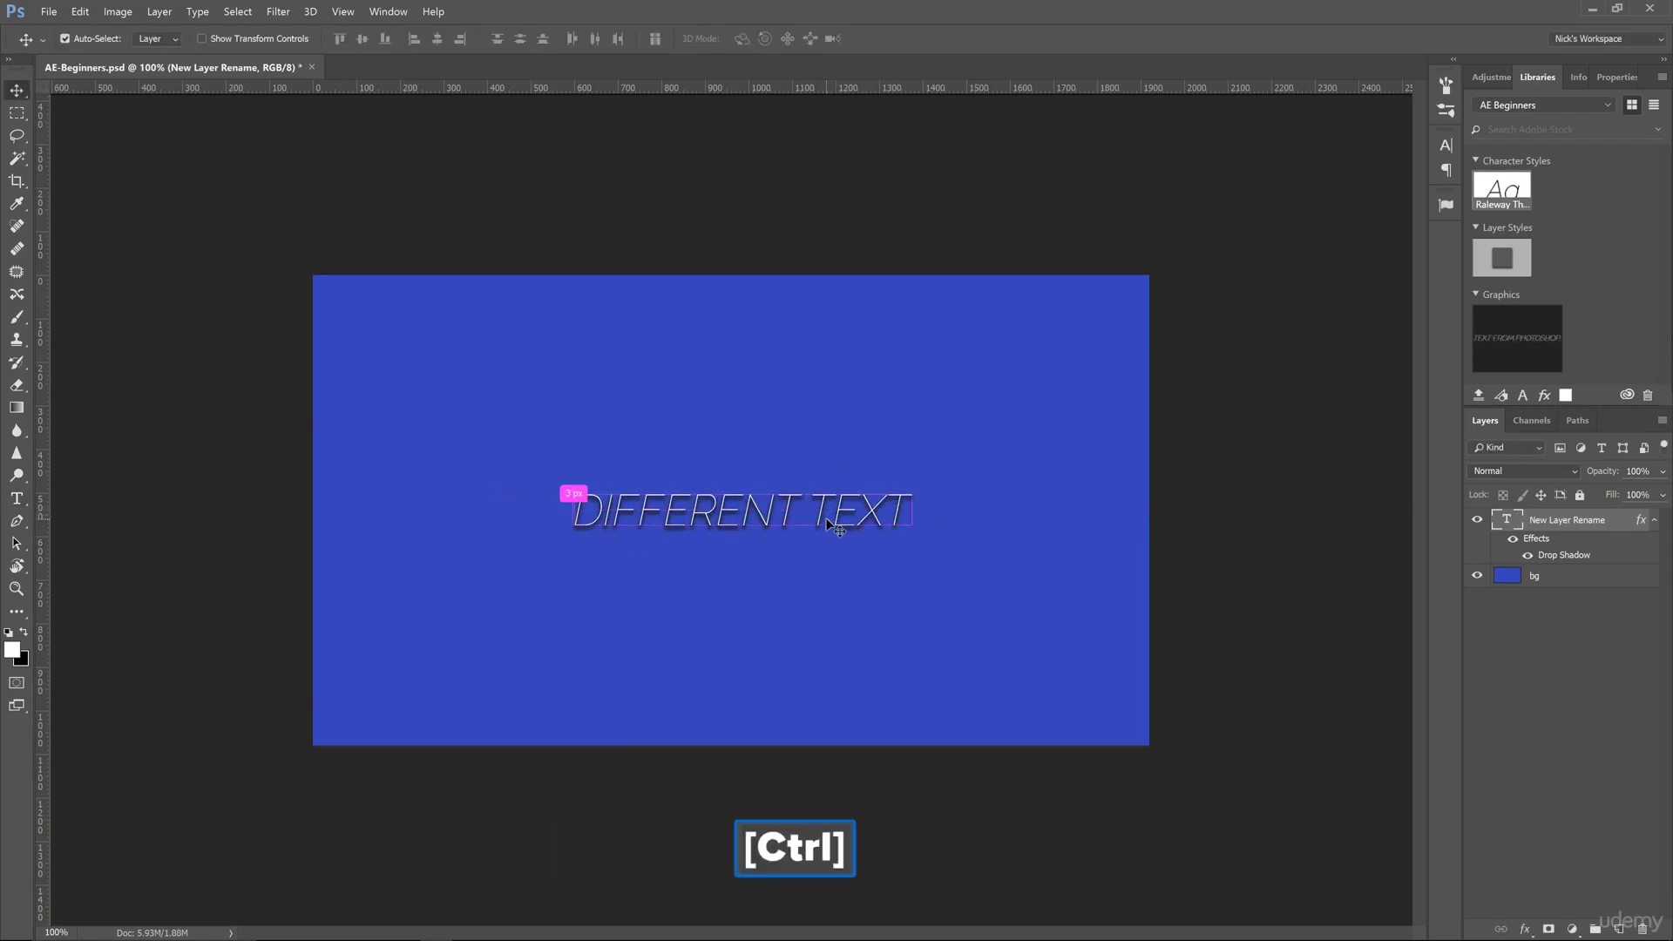
{"action": "key", "text": "ctrl+s"}
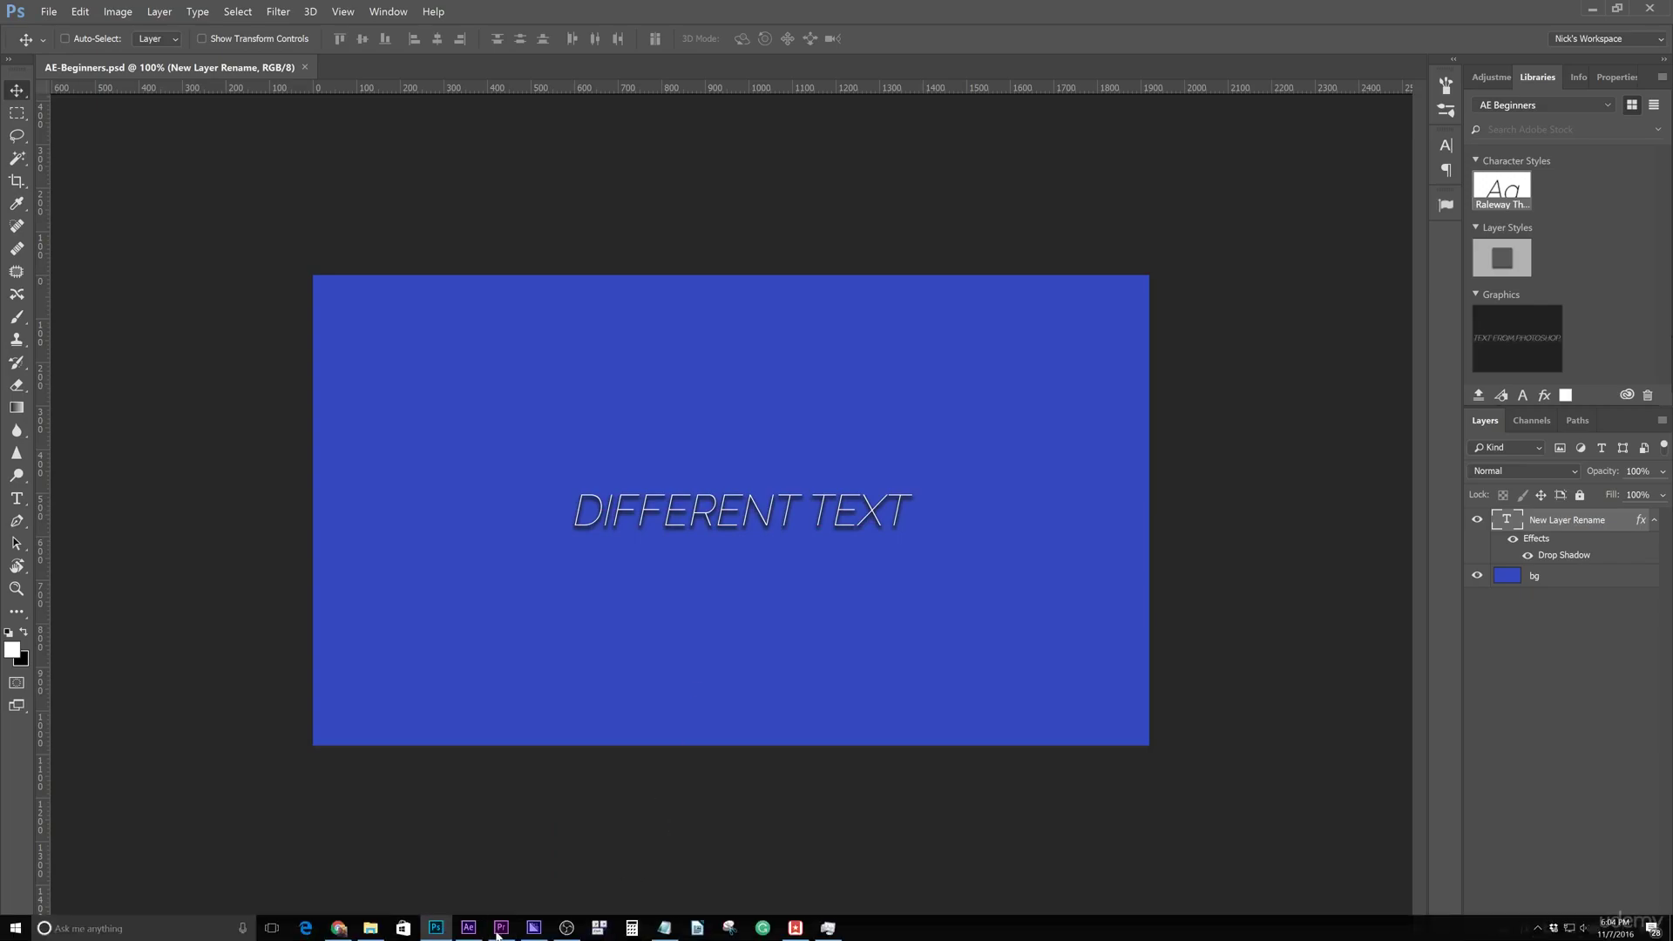
- Switch to After Effects, move the updated text layer slightly up in the composition, and deselect it
{"action": "left_click", "coordinate": [468, 928]}
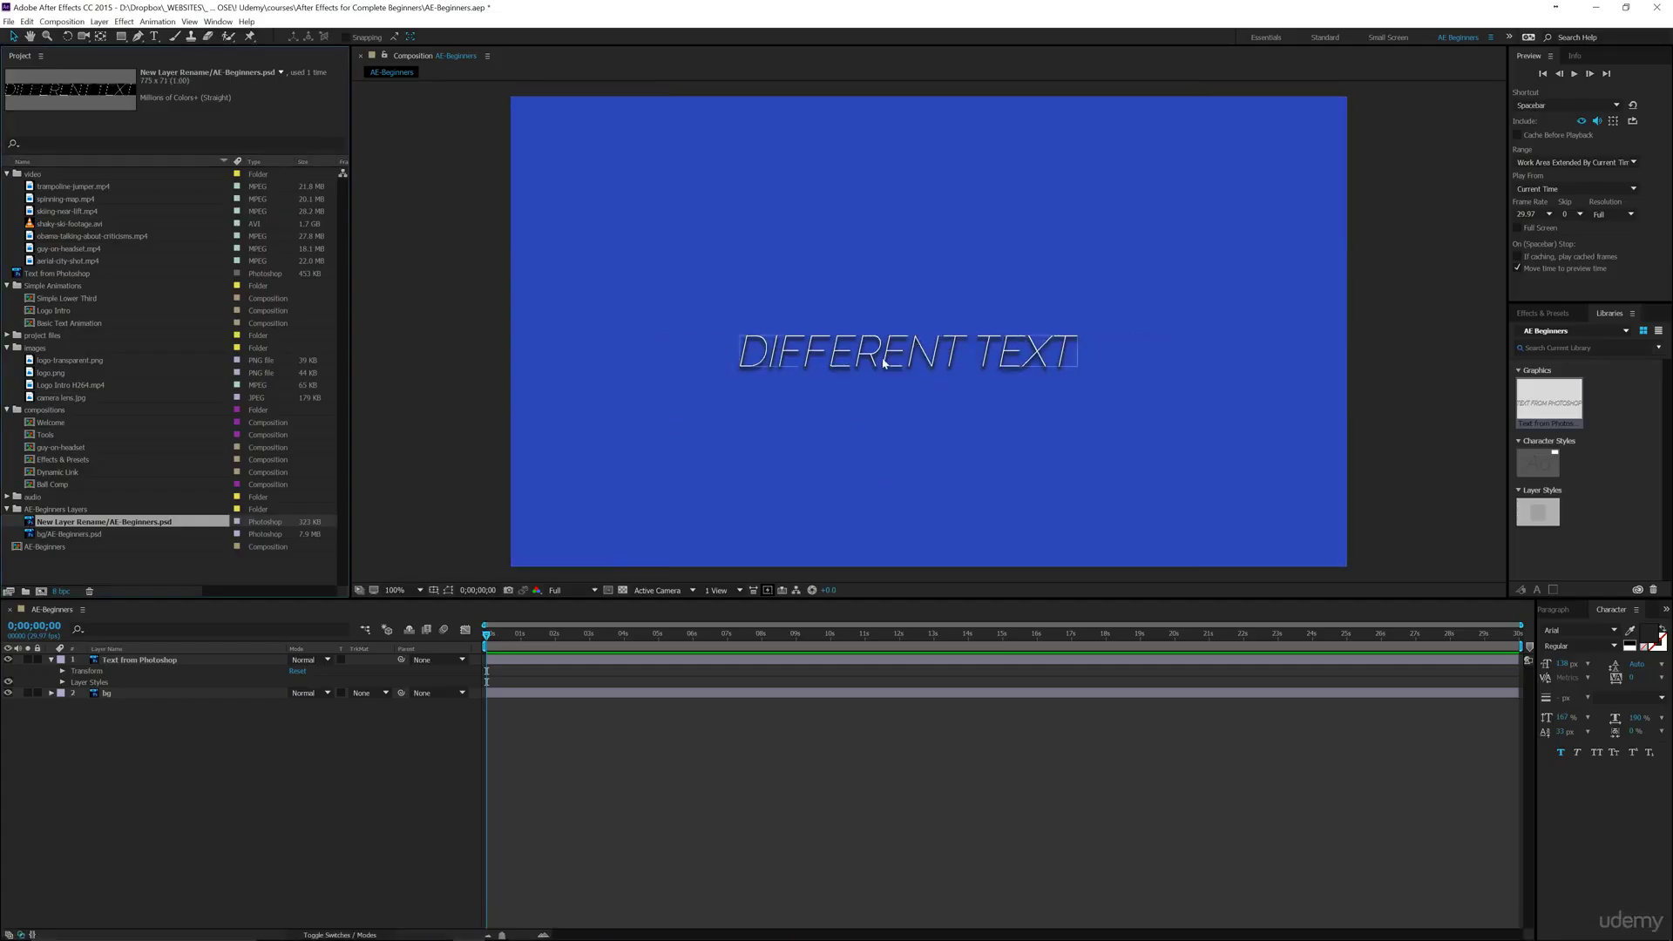
{"action": "mouse_move", "coordinate": [882, 359]}
{"action": "left_mouse_down"}
{"action": "mouse_move", "coordinate": [898, 323]}
{"action": "mouse_move", "coordinate": [879, 361]}
{"action": "mouse_move", "coordinate": [879, 338]}
{"action": "left_mouse_up"}
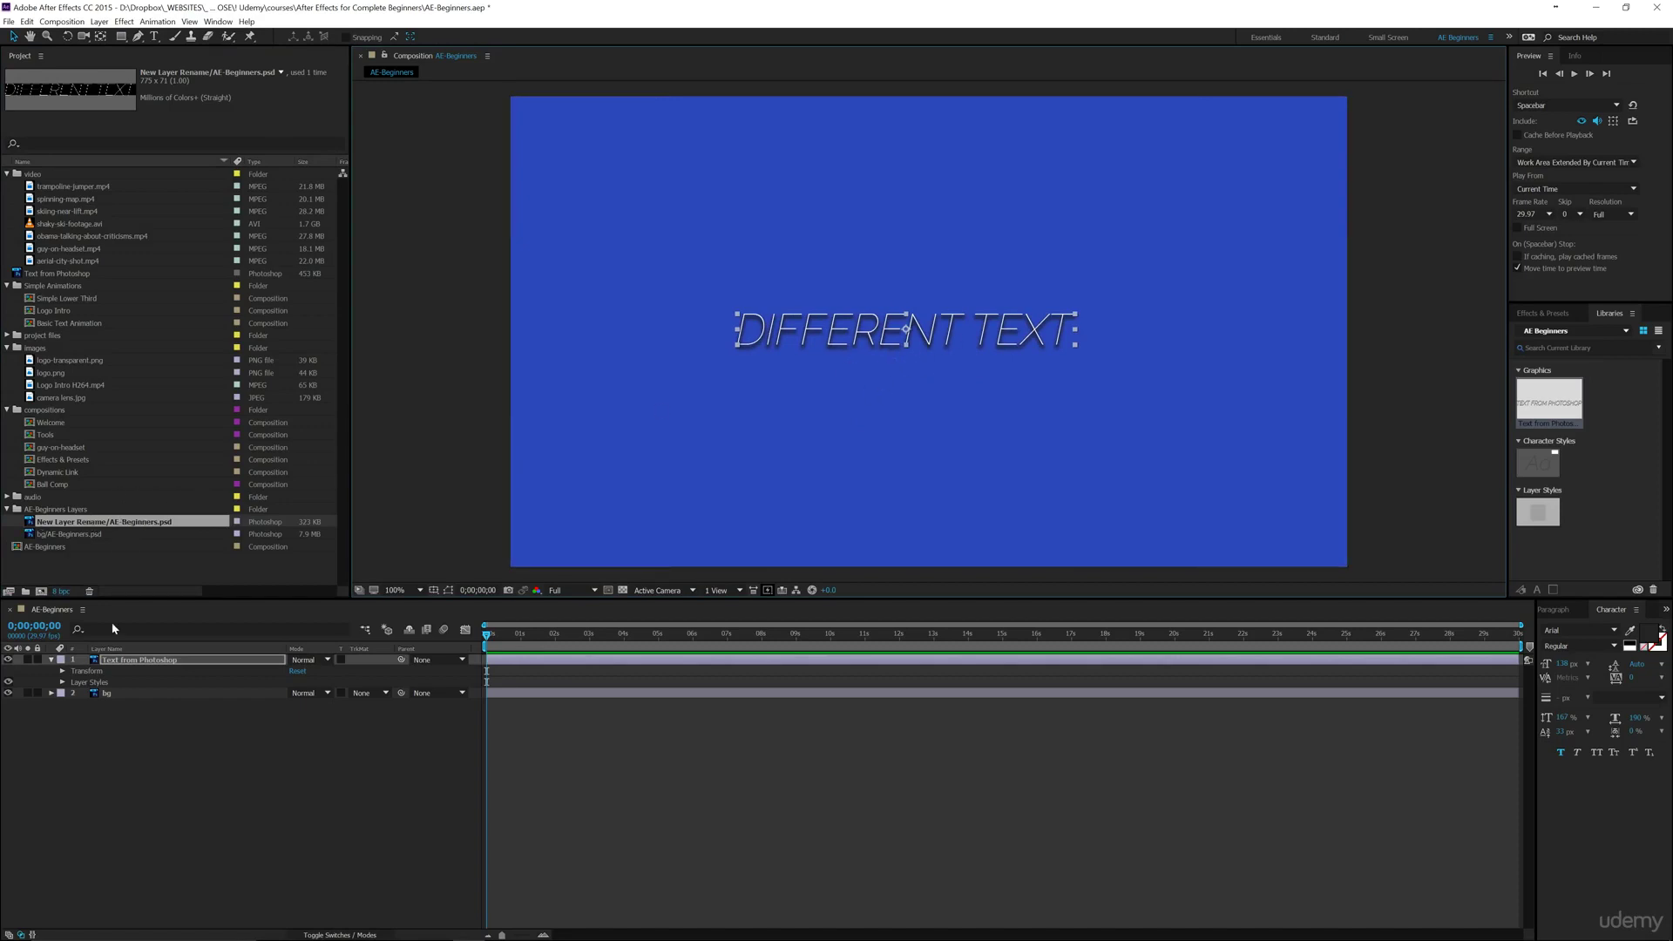
{"action": "left_click", "coordinate": [284, 820]}
{"action": "left_click", "coordinate": [438, 931]}
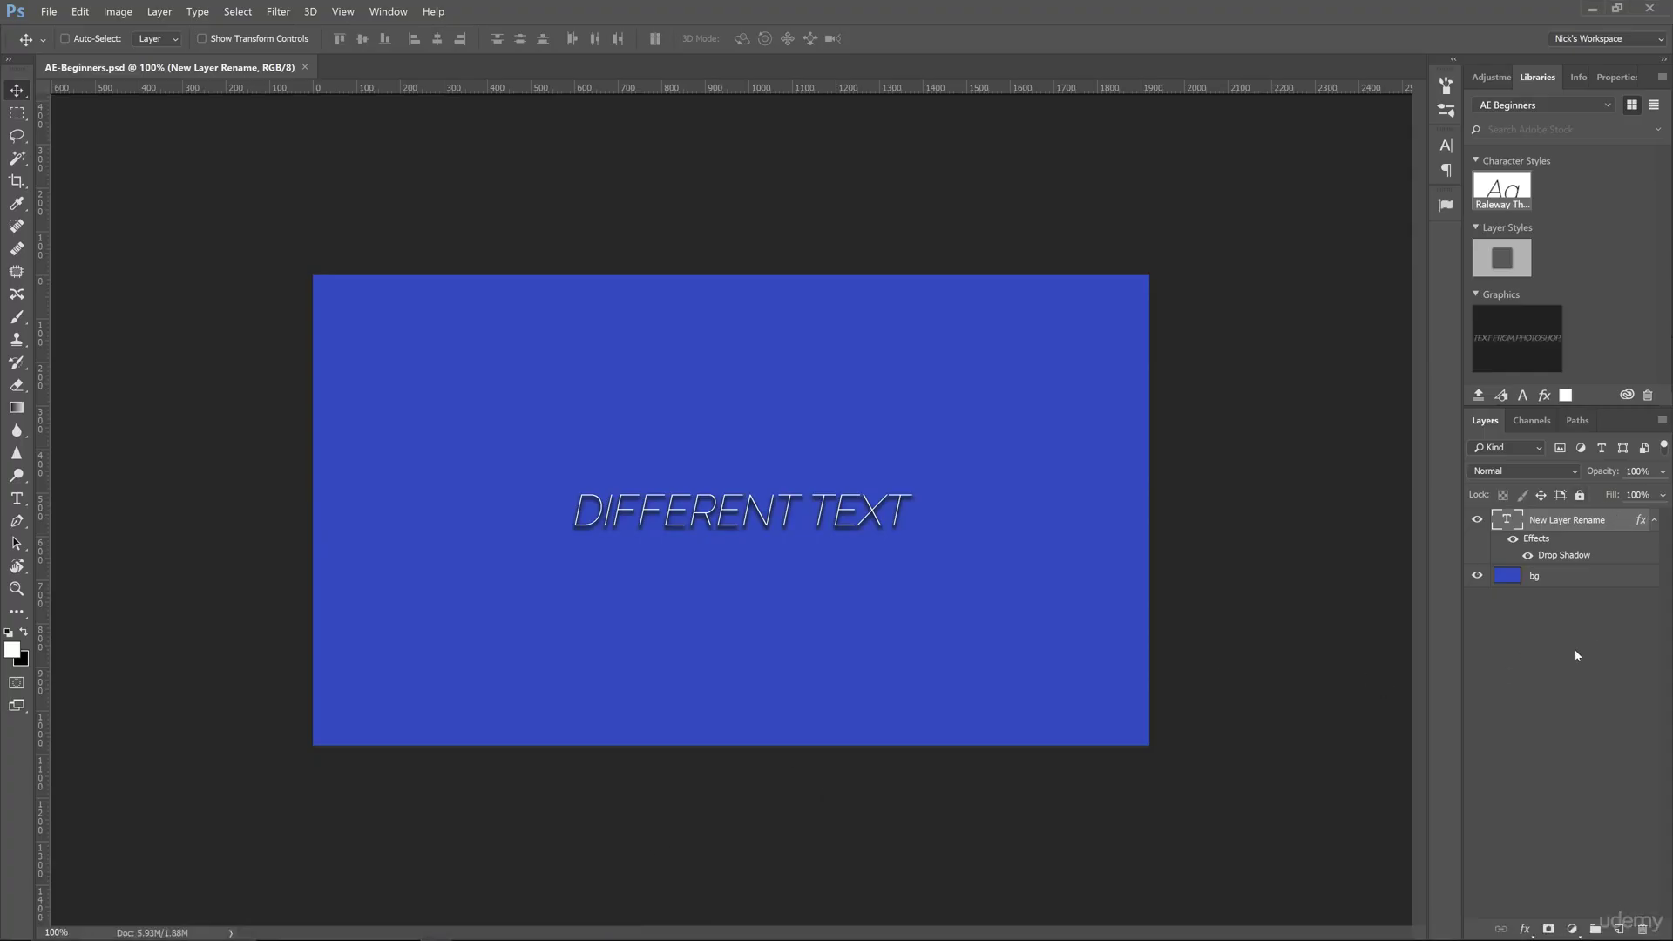
{"action": "mouse_move", "coordinate": [285, 938]}
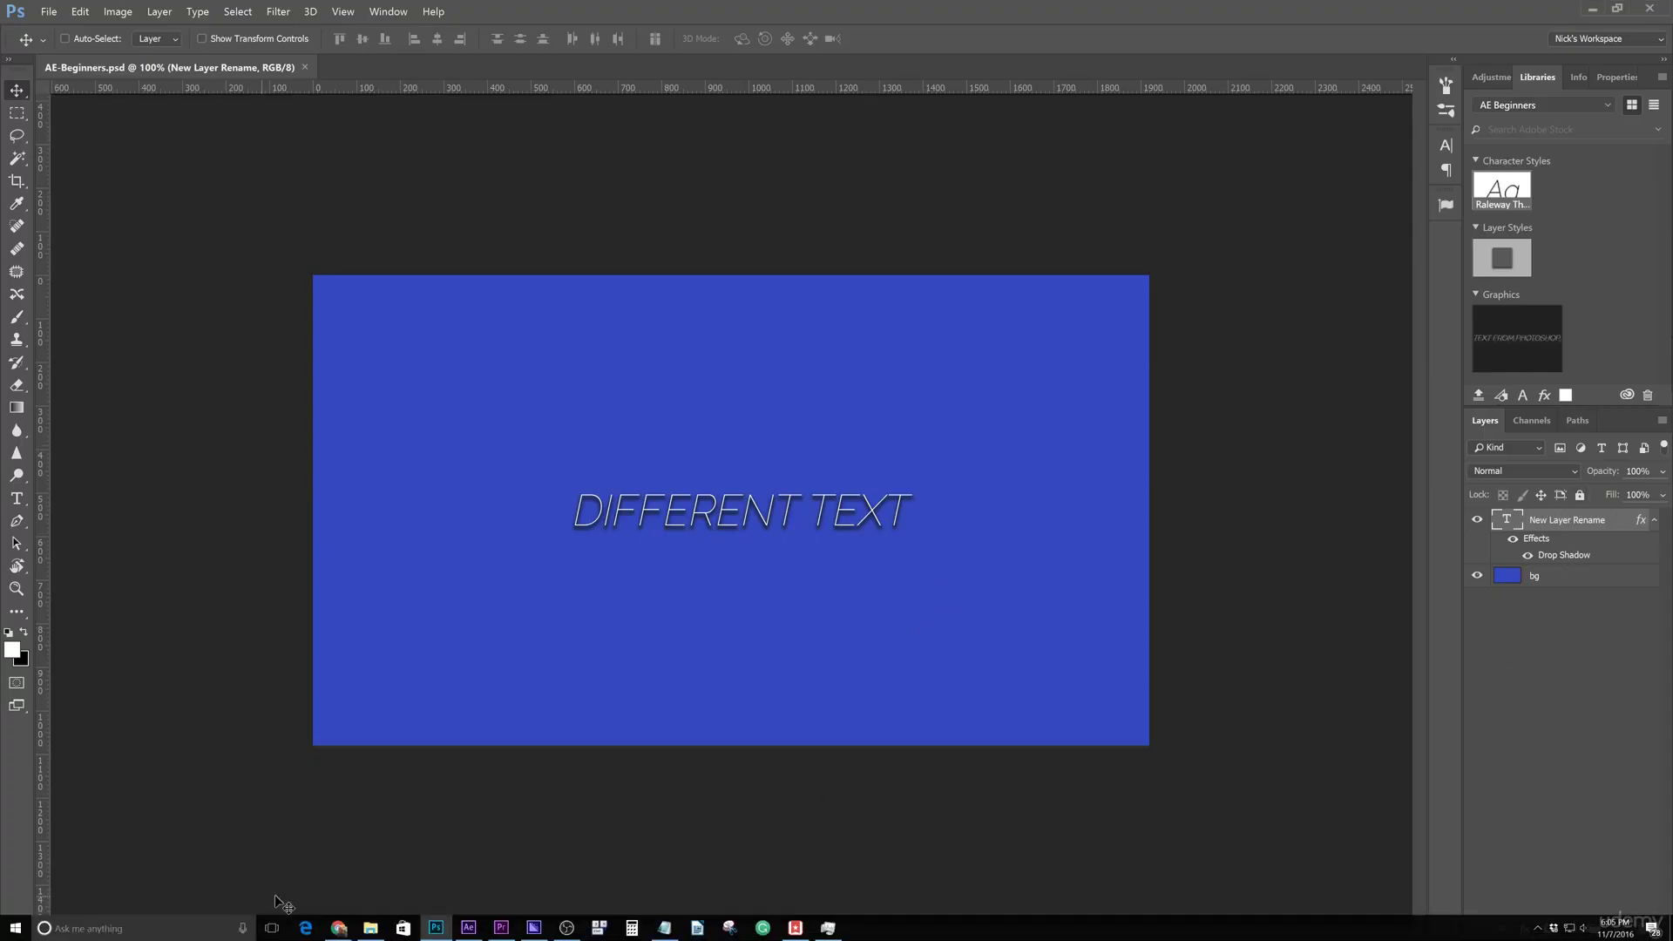
{"action": "left_click", "coordinate": [468, 932]}
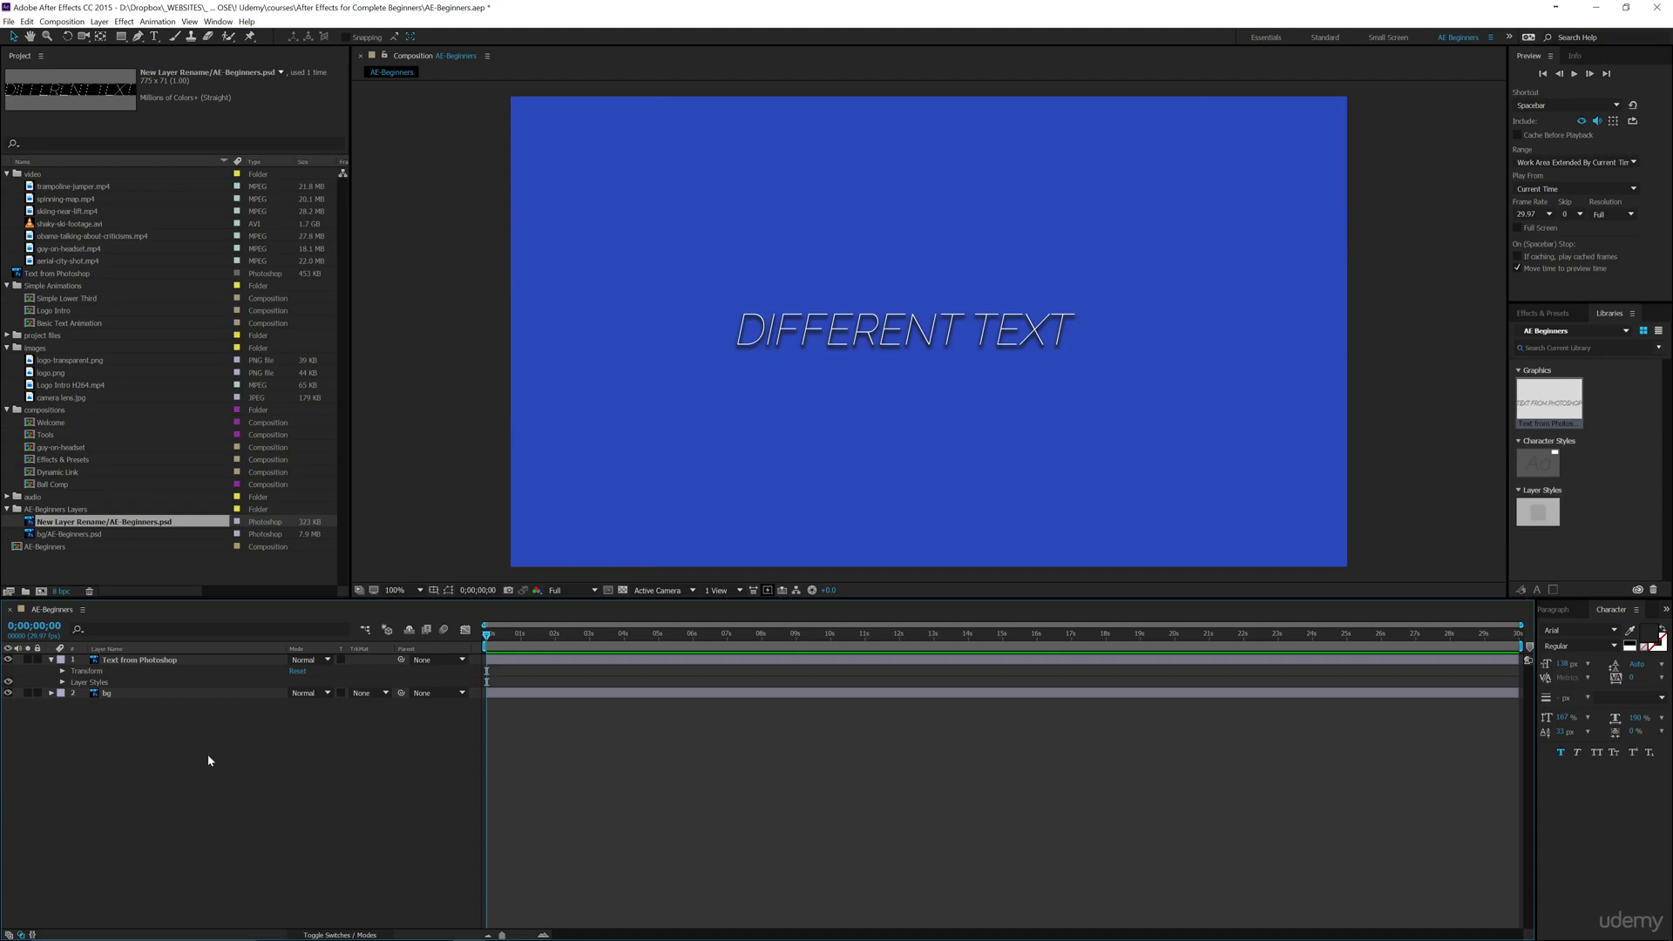
{"action": "left_click", "coordinate": [214, 574]}
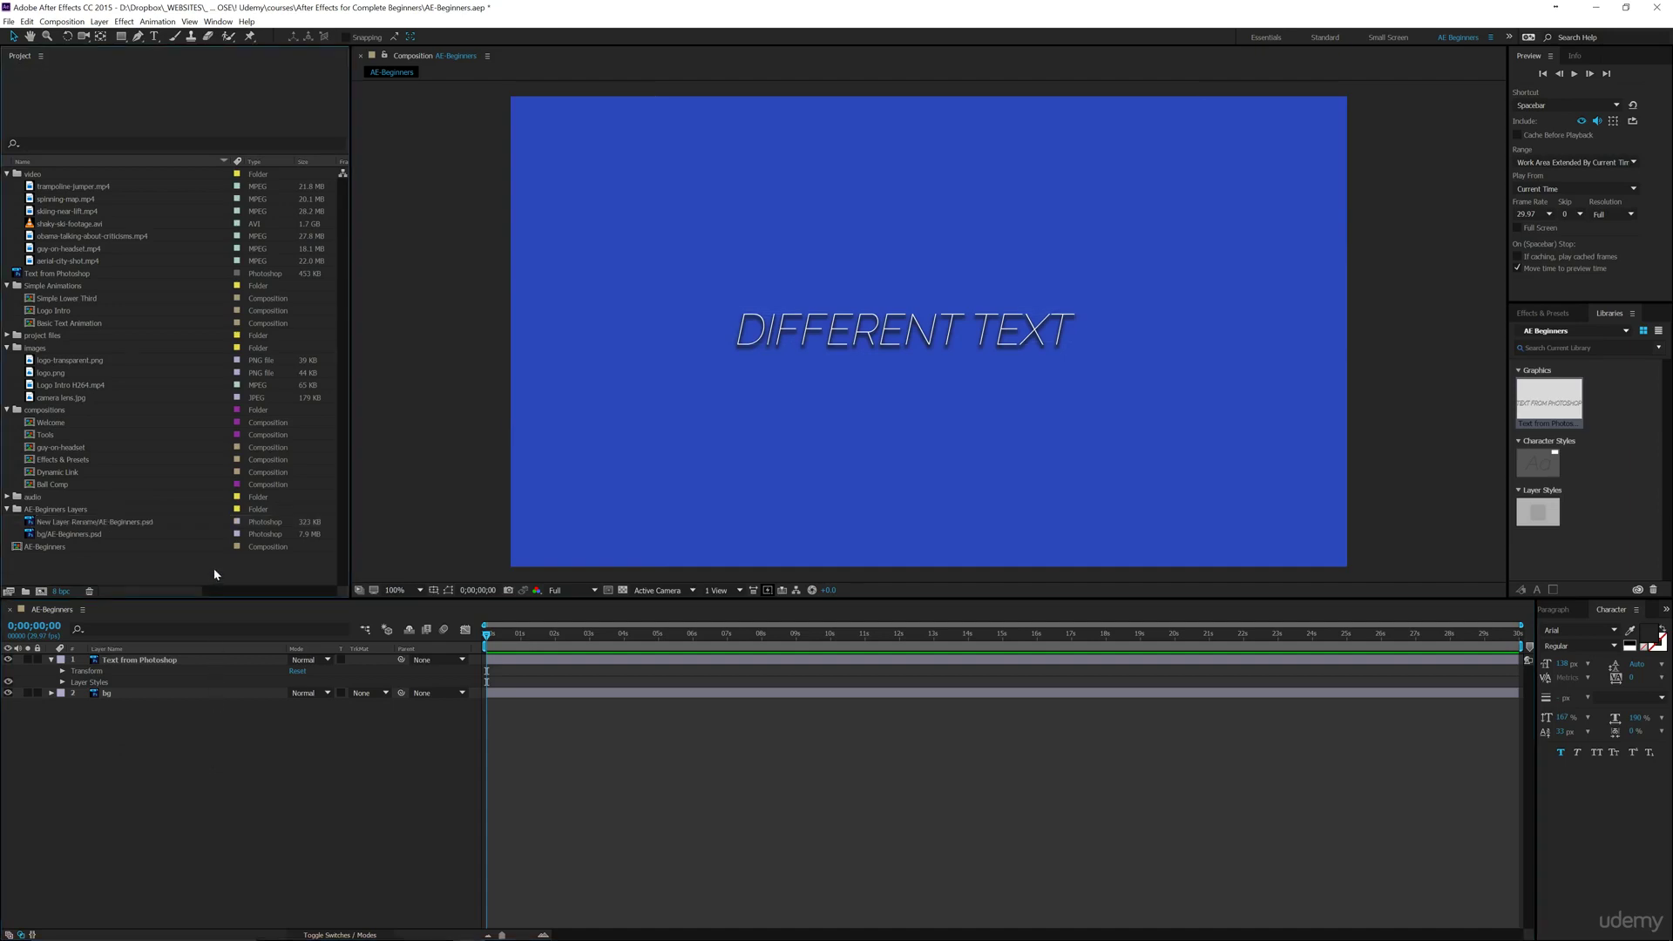